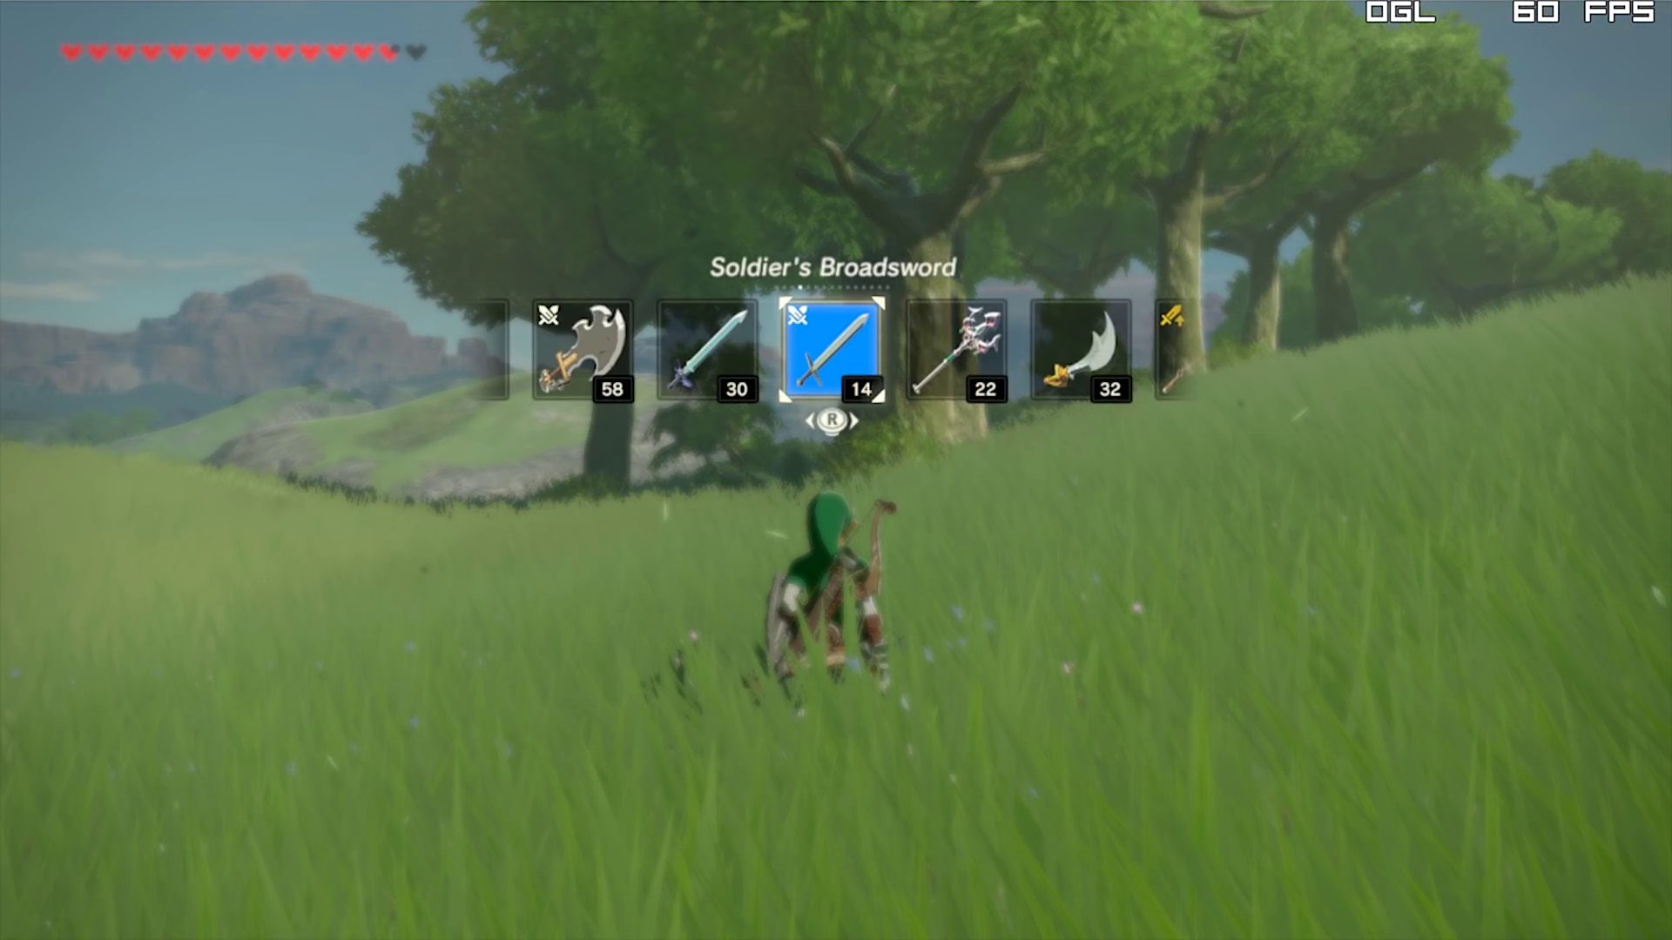
key(Escape)
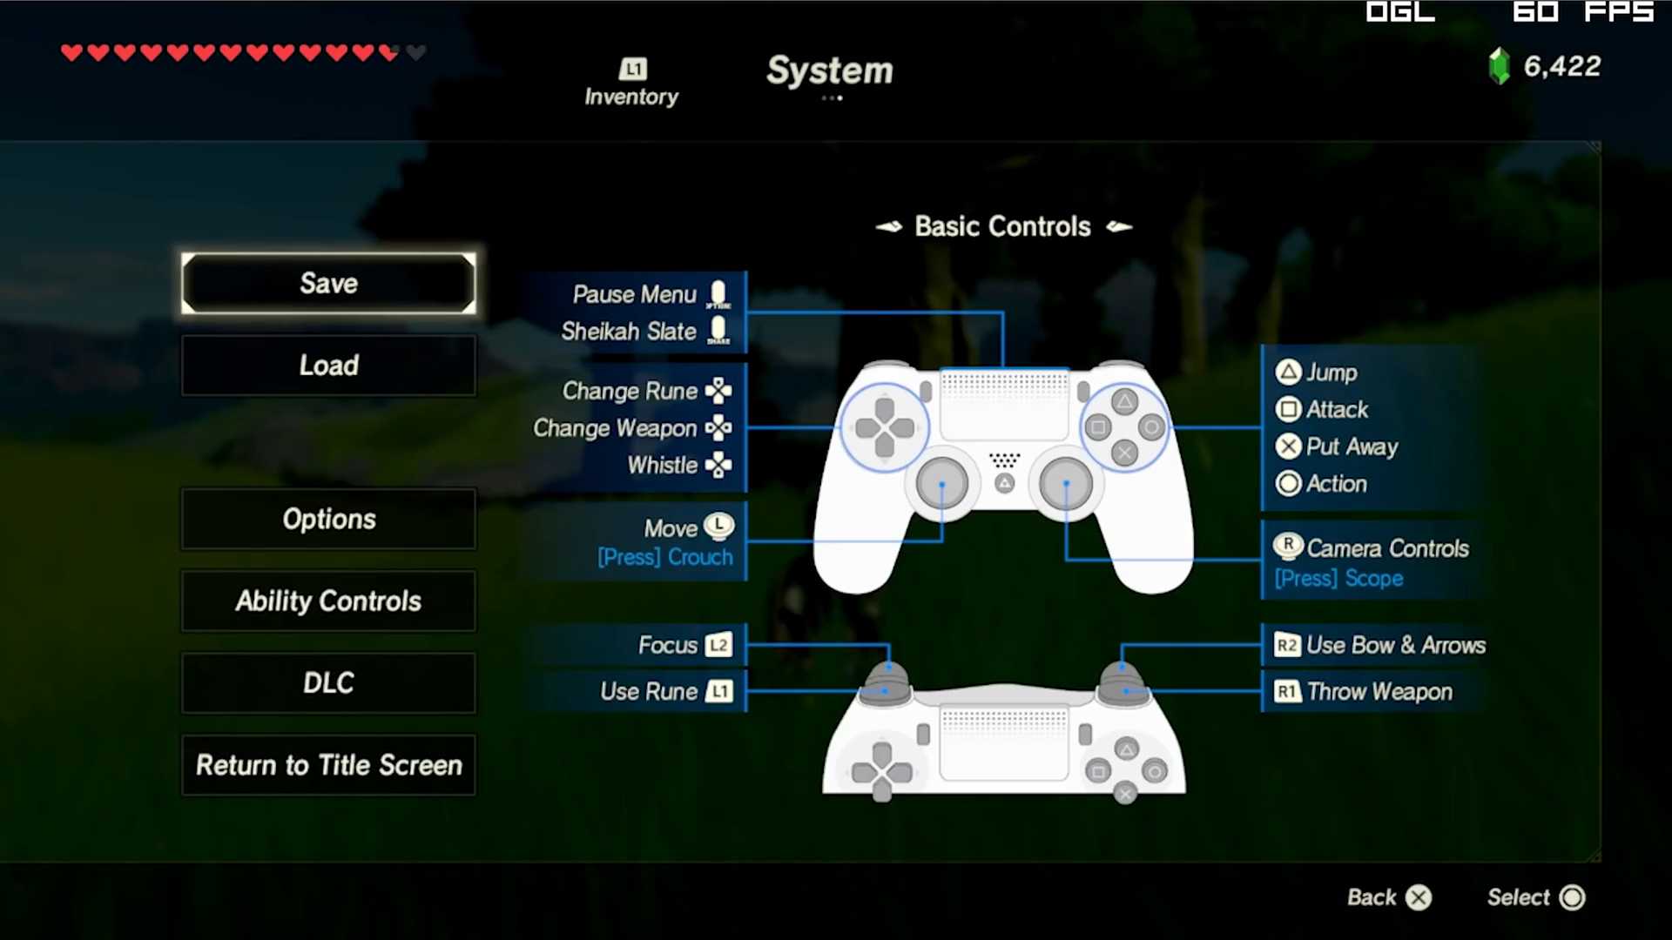
key(Return)
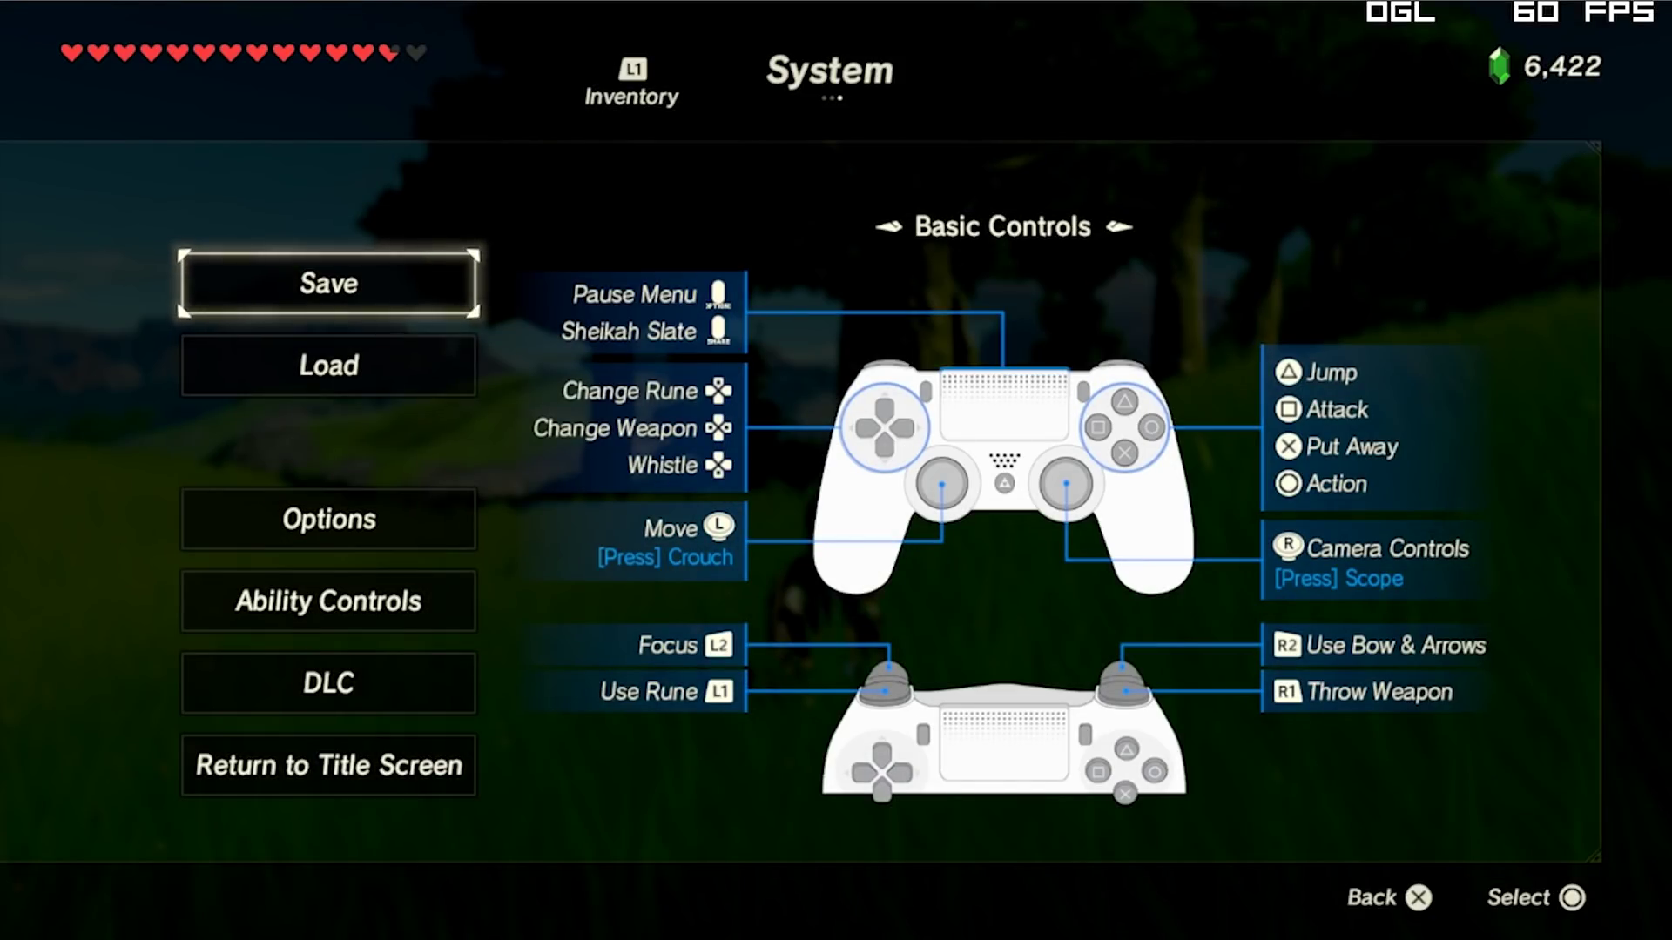
key(Escape)
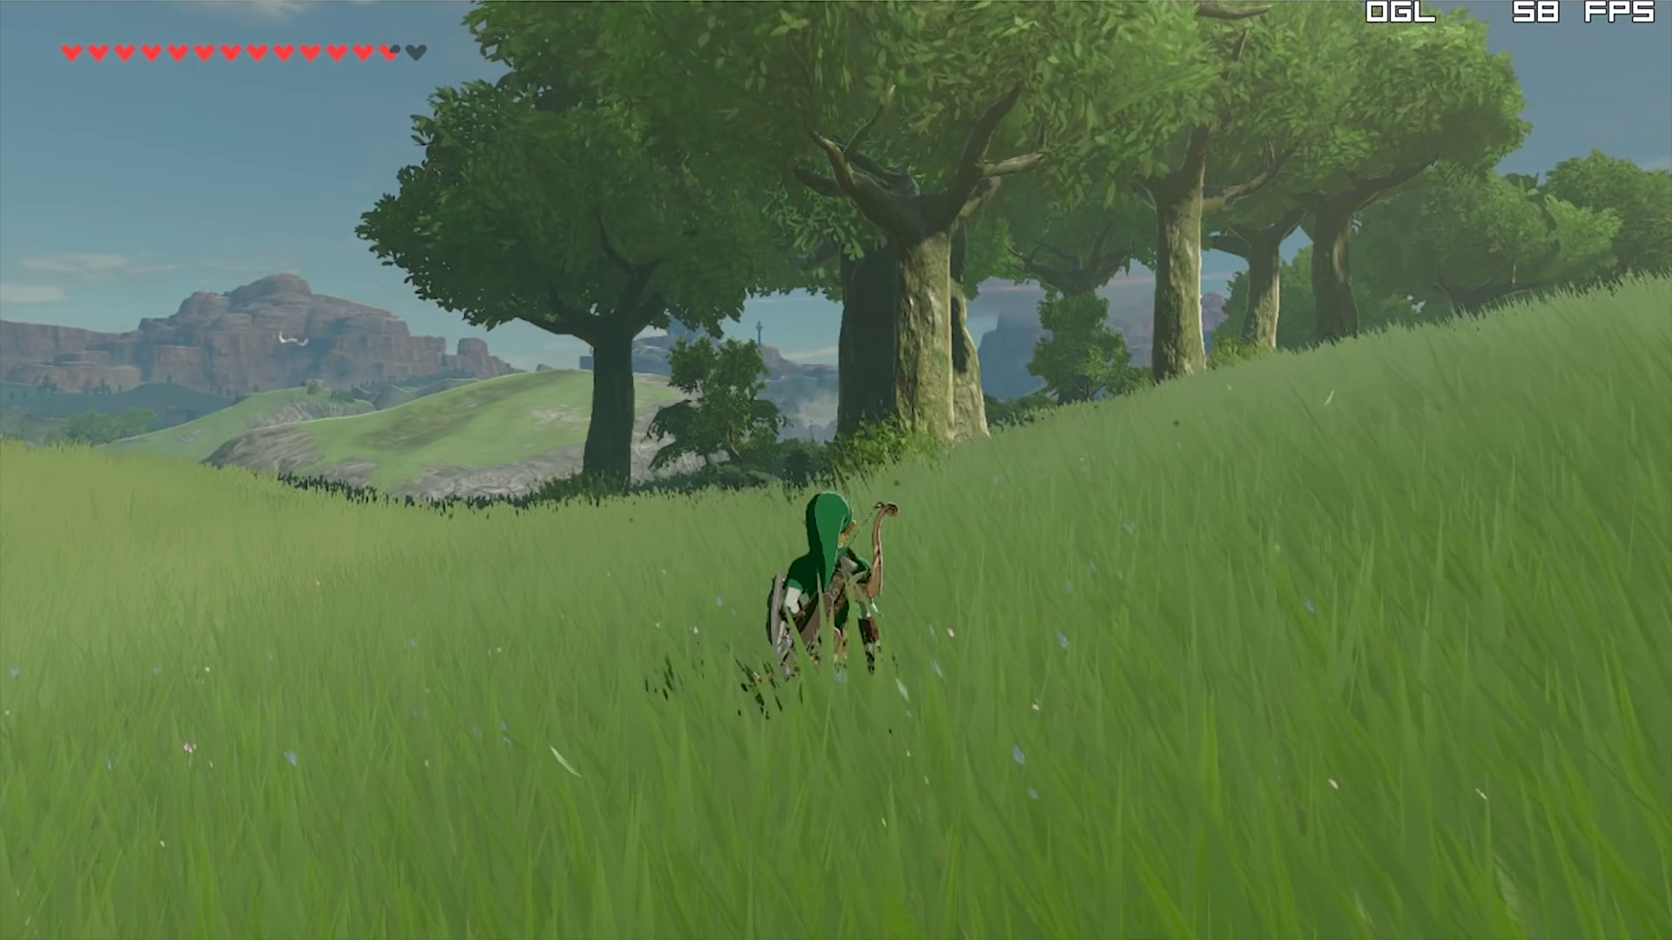
key(w)
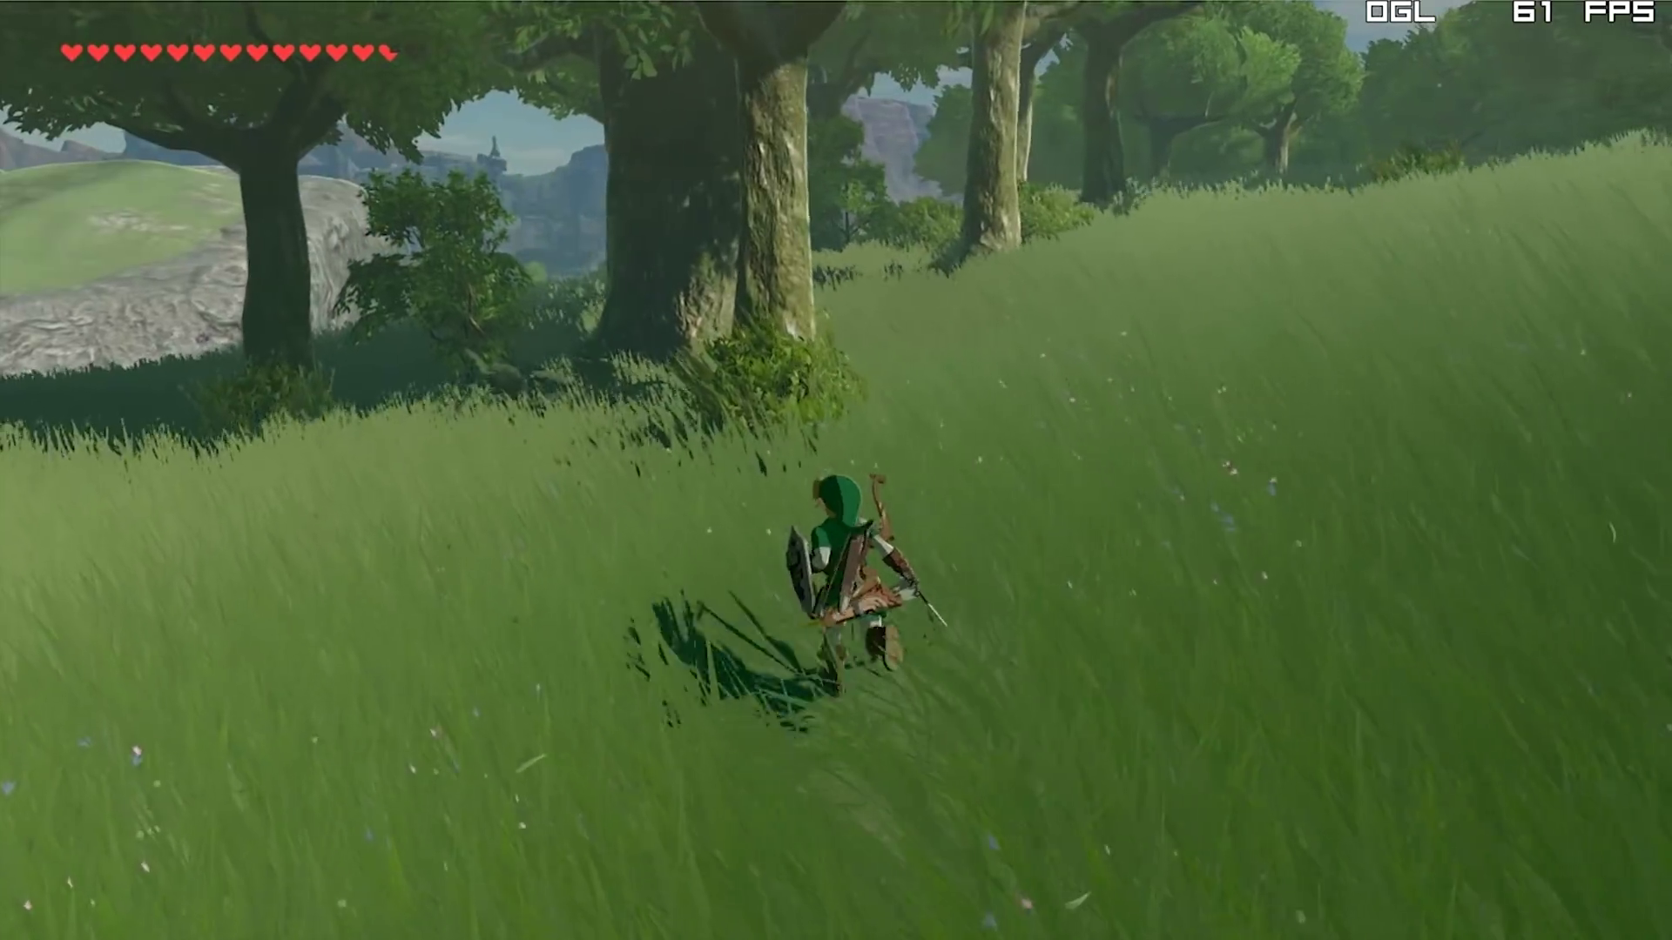
key(y)
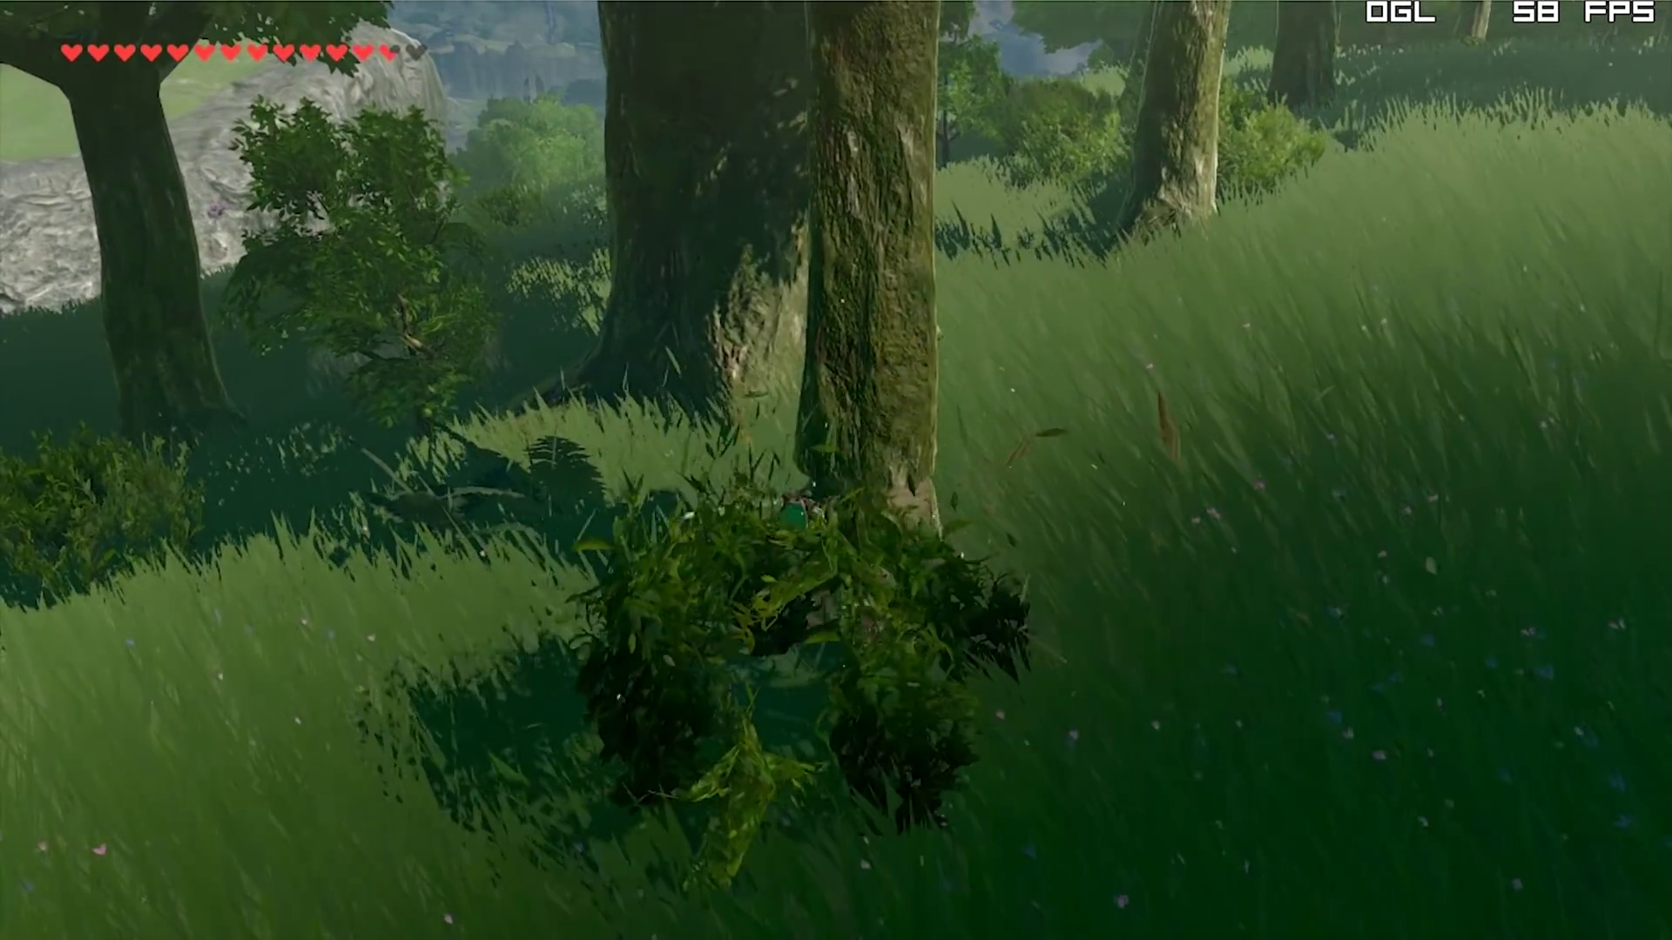
key(y)
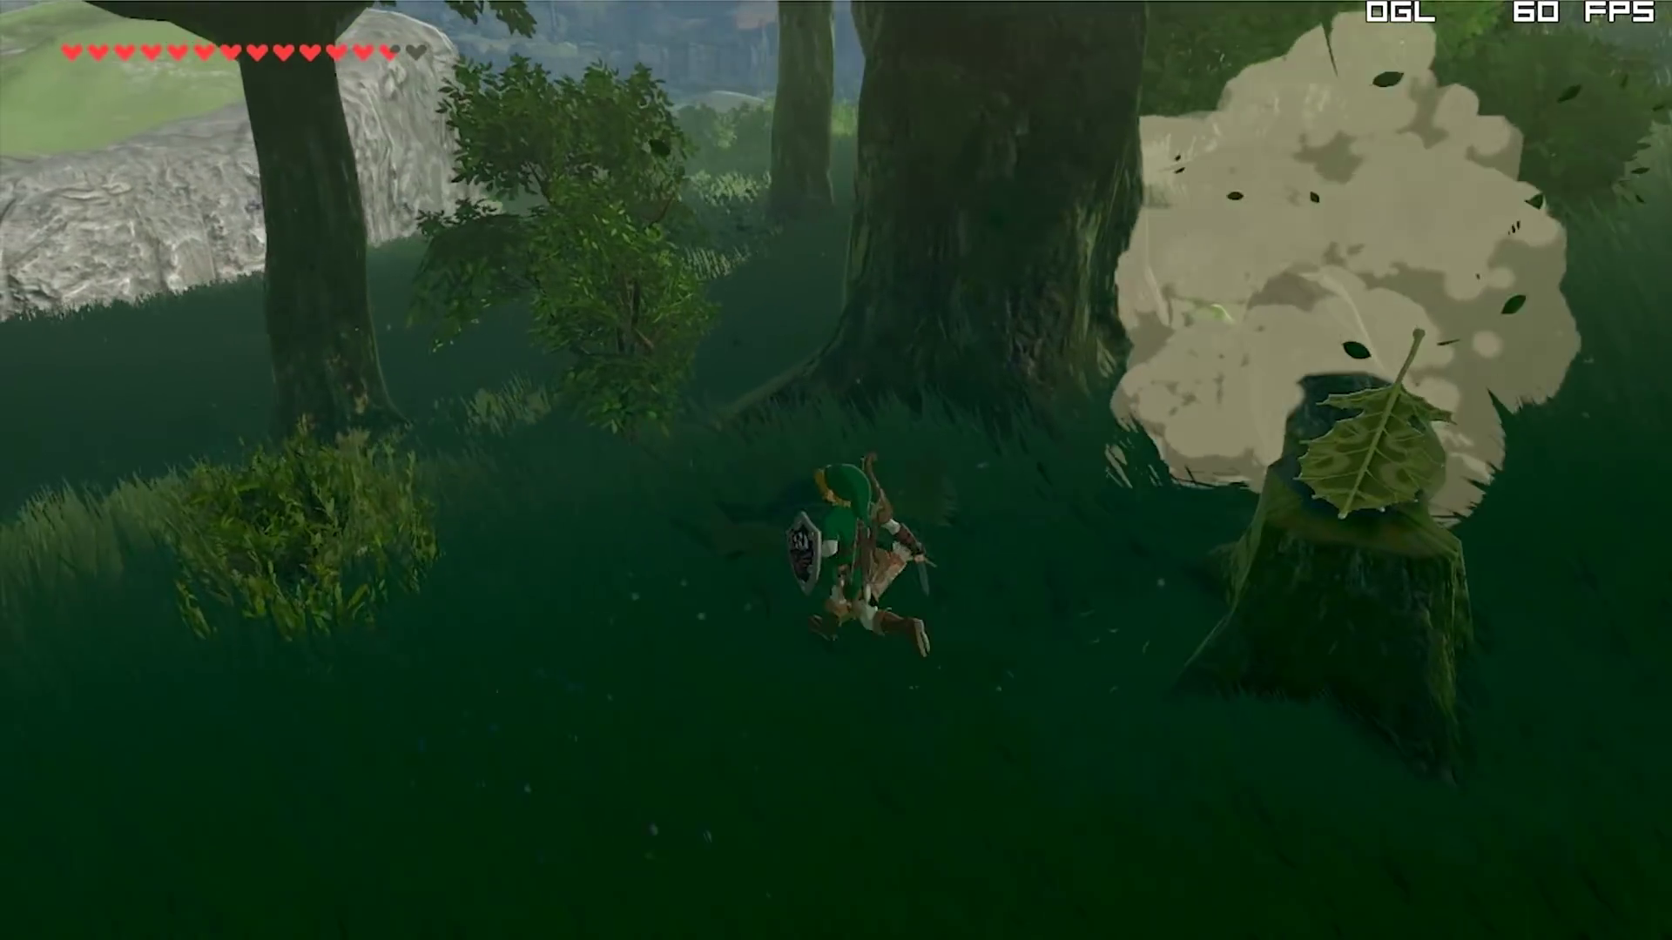
key(y)
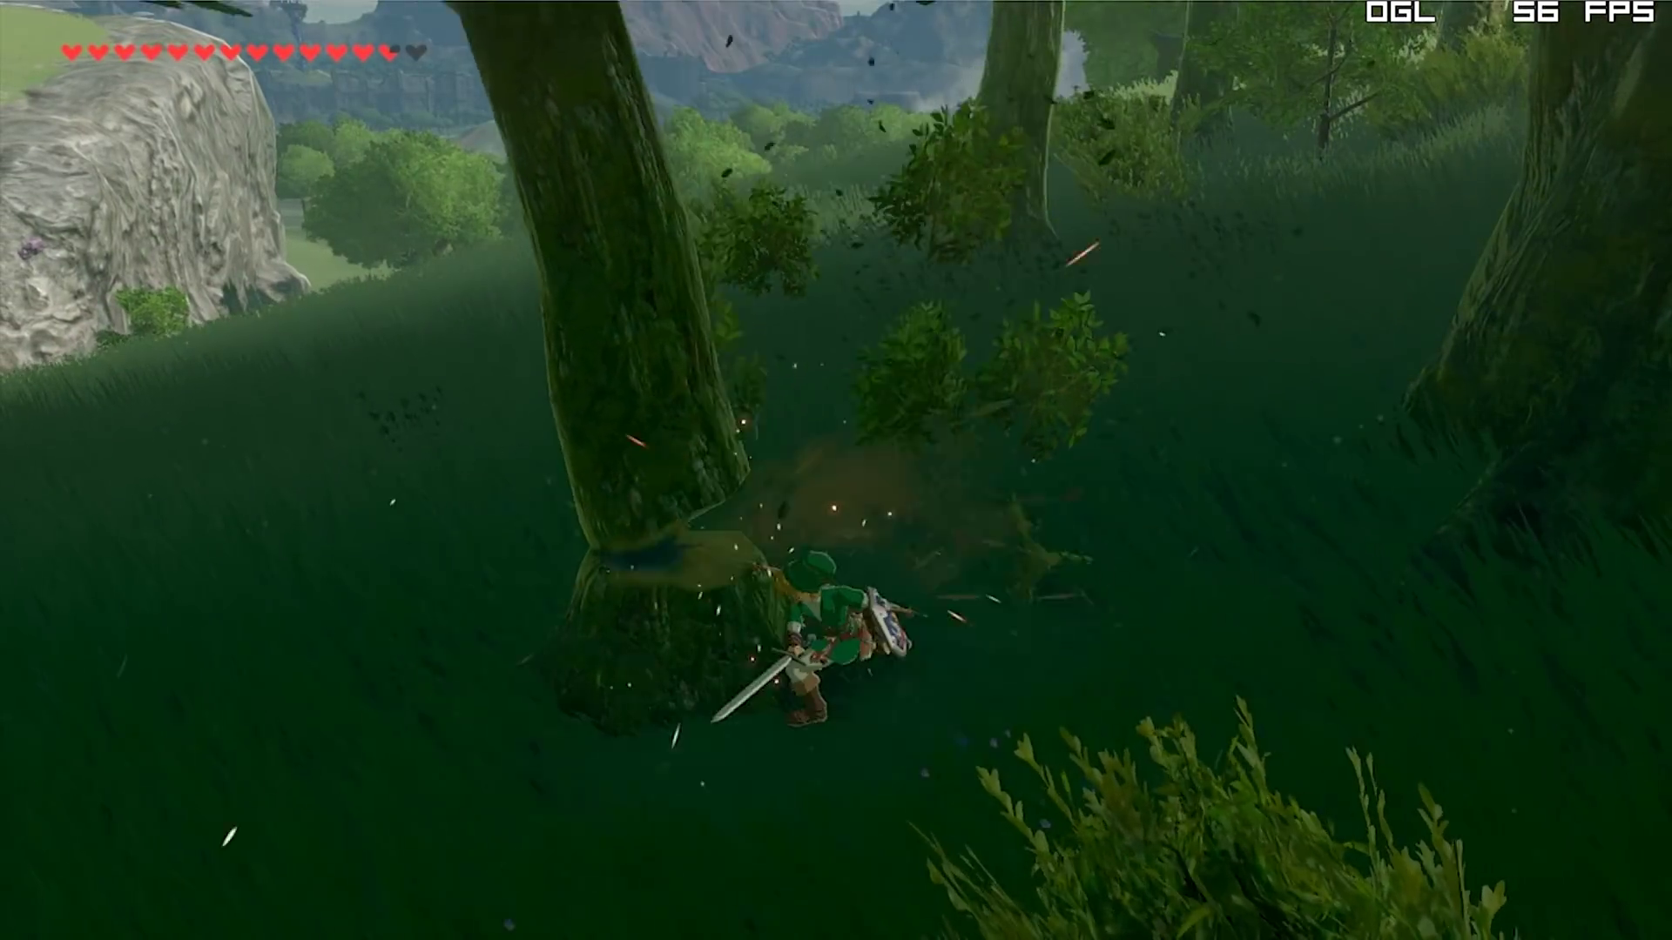
key(w)
key(y)
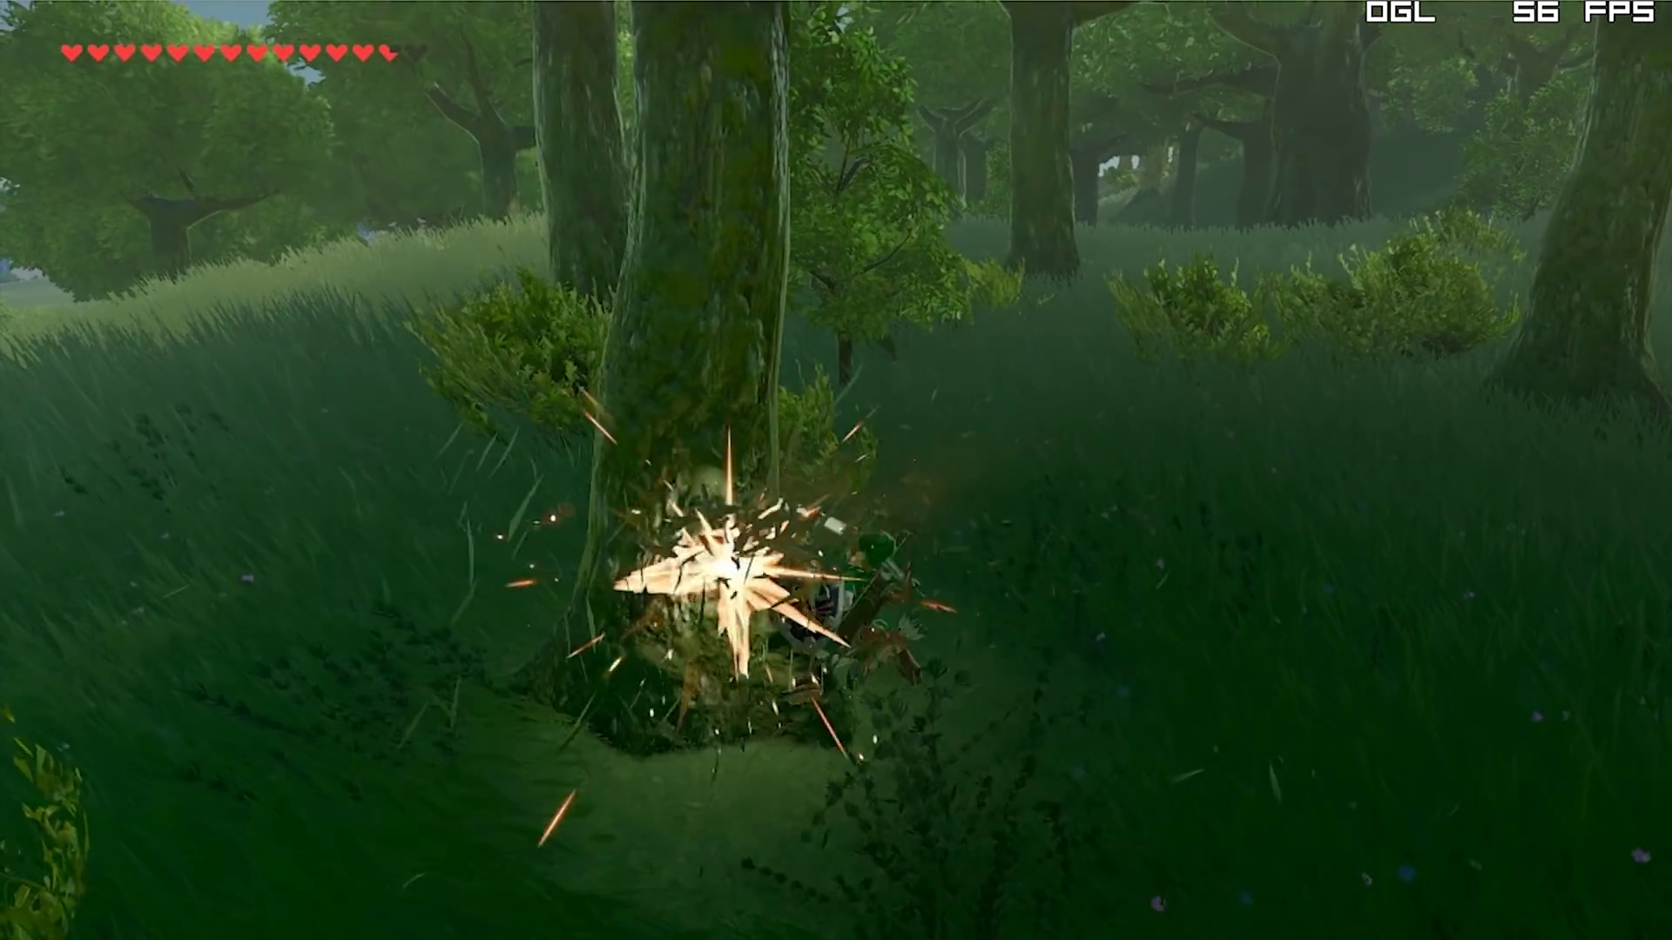
key(y)
key(y)
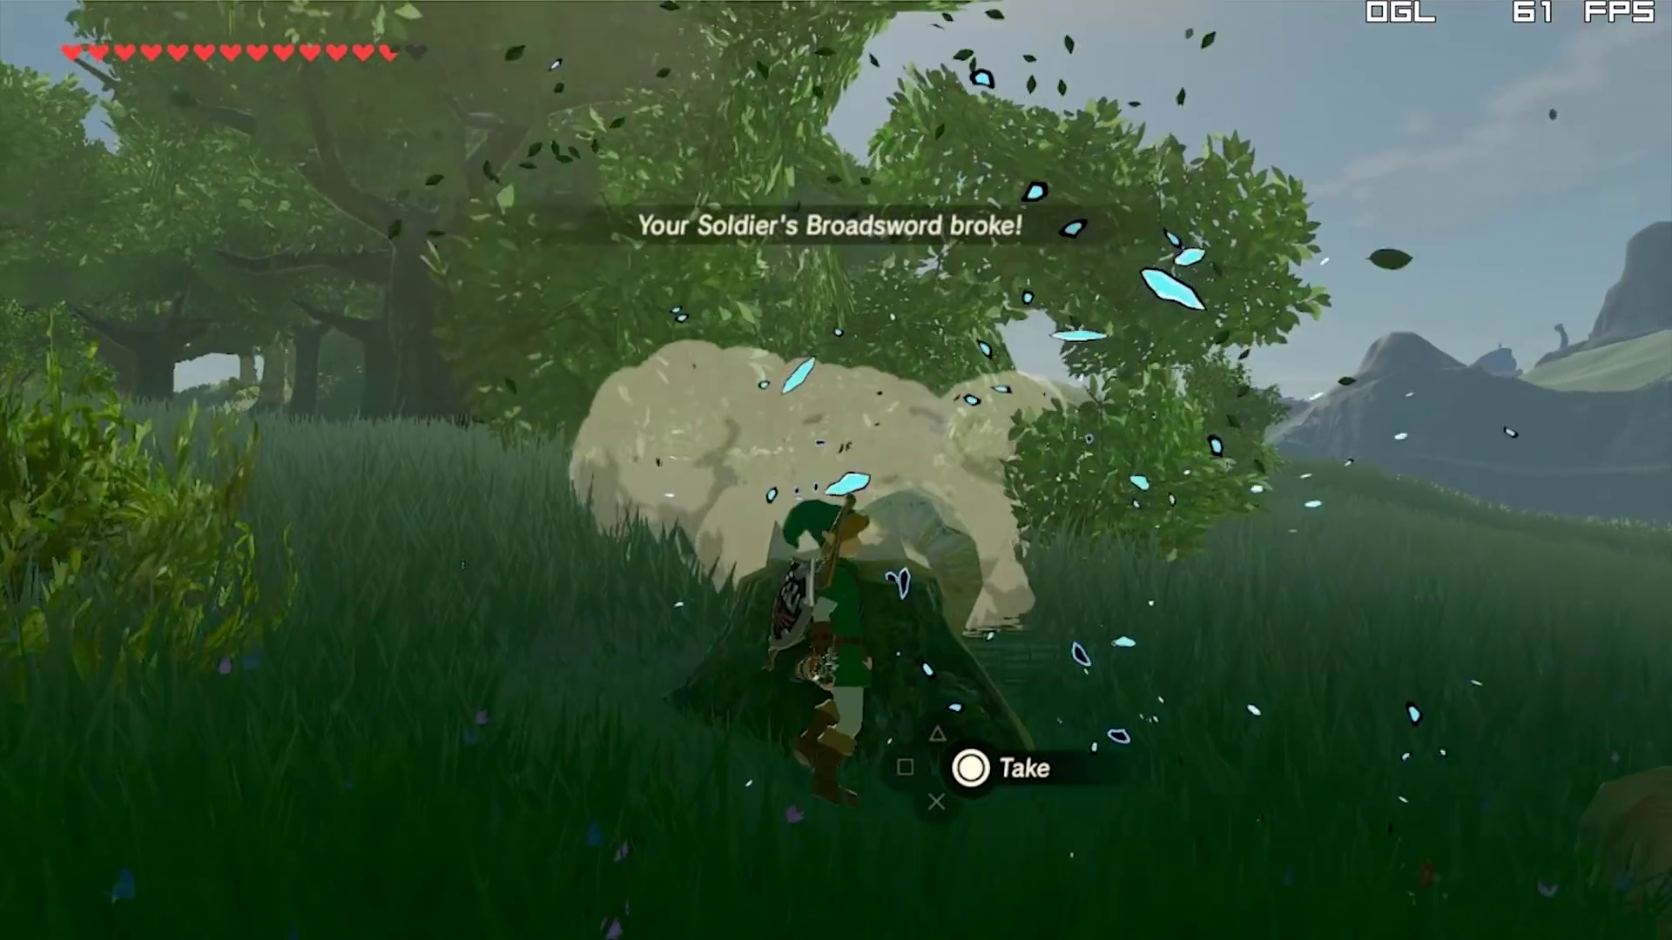
key(s)
key(s)
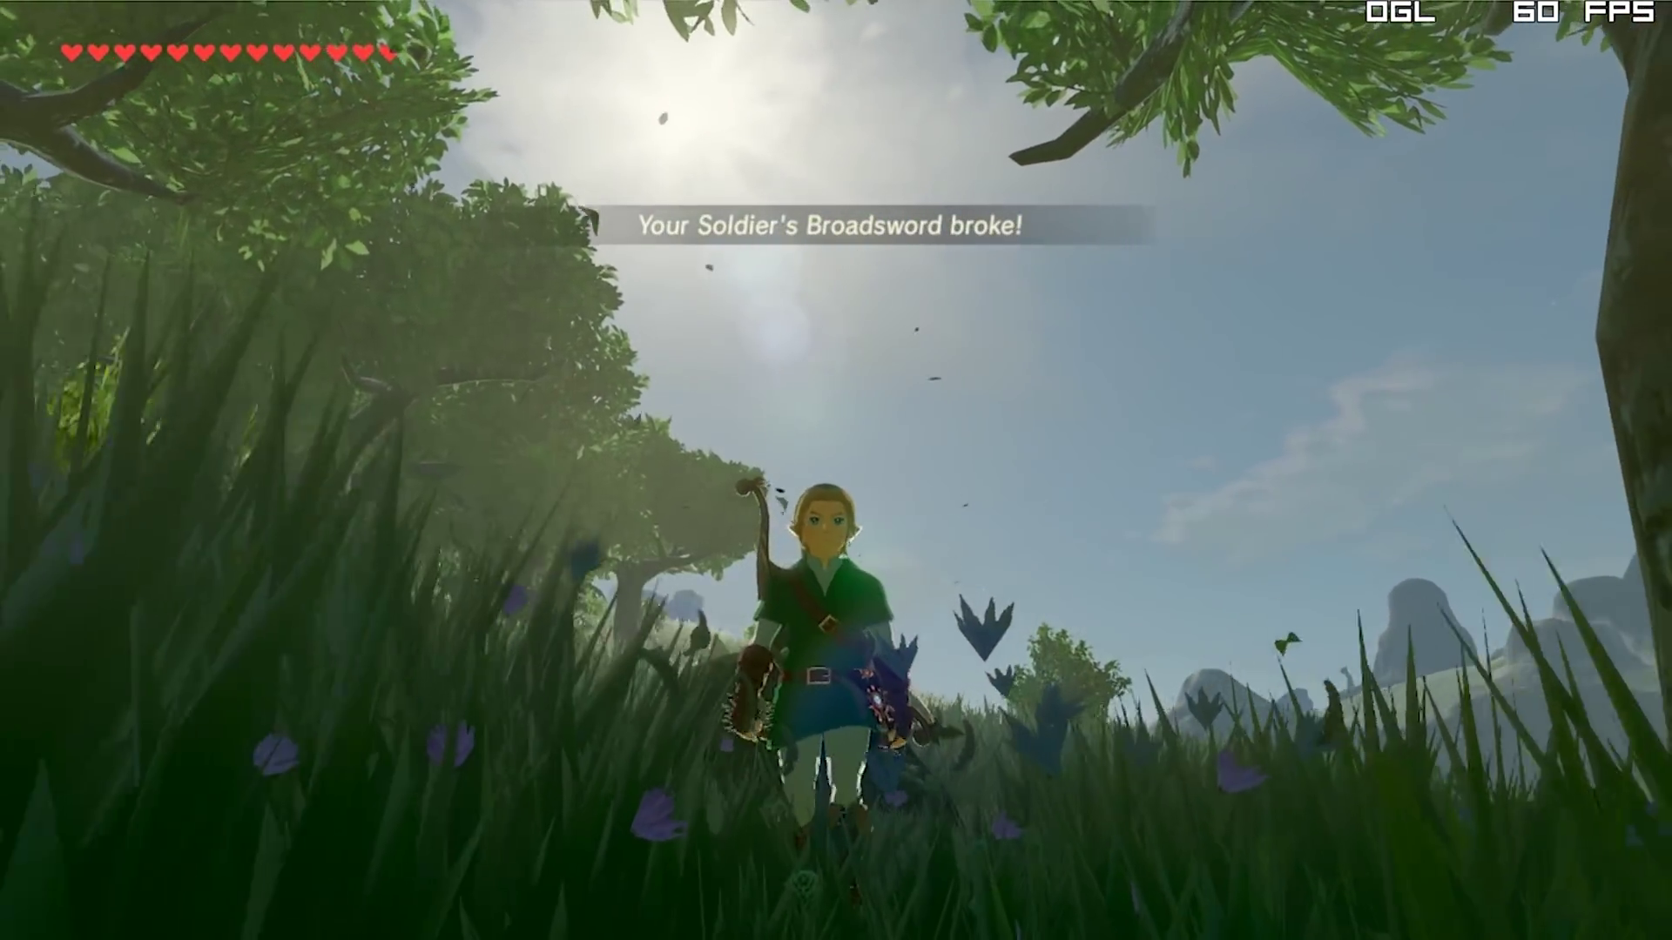
key(s)
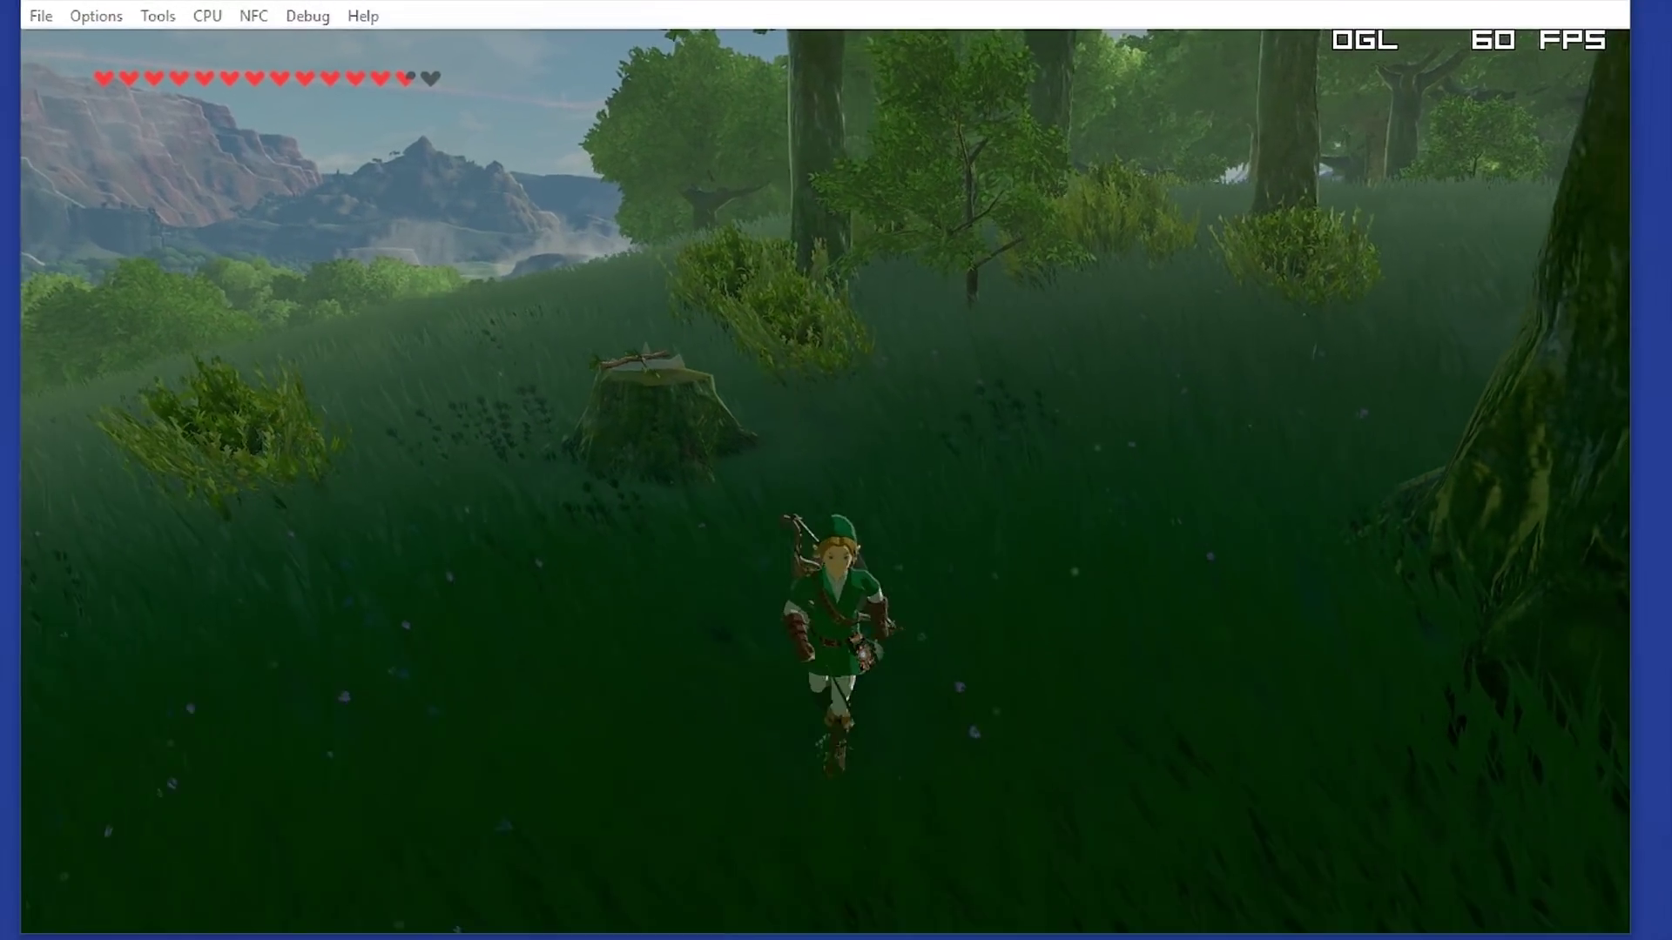
key(plus)
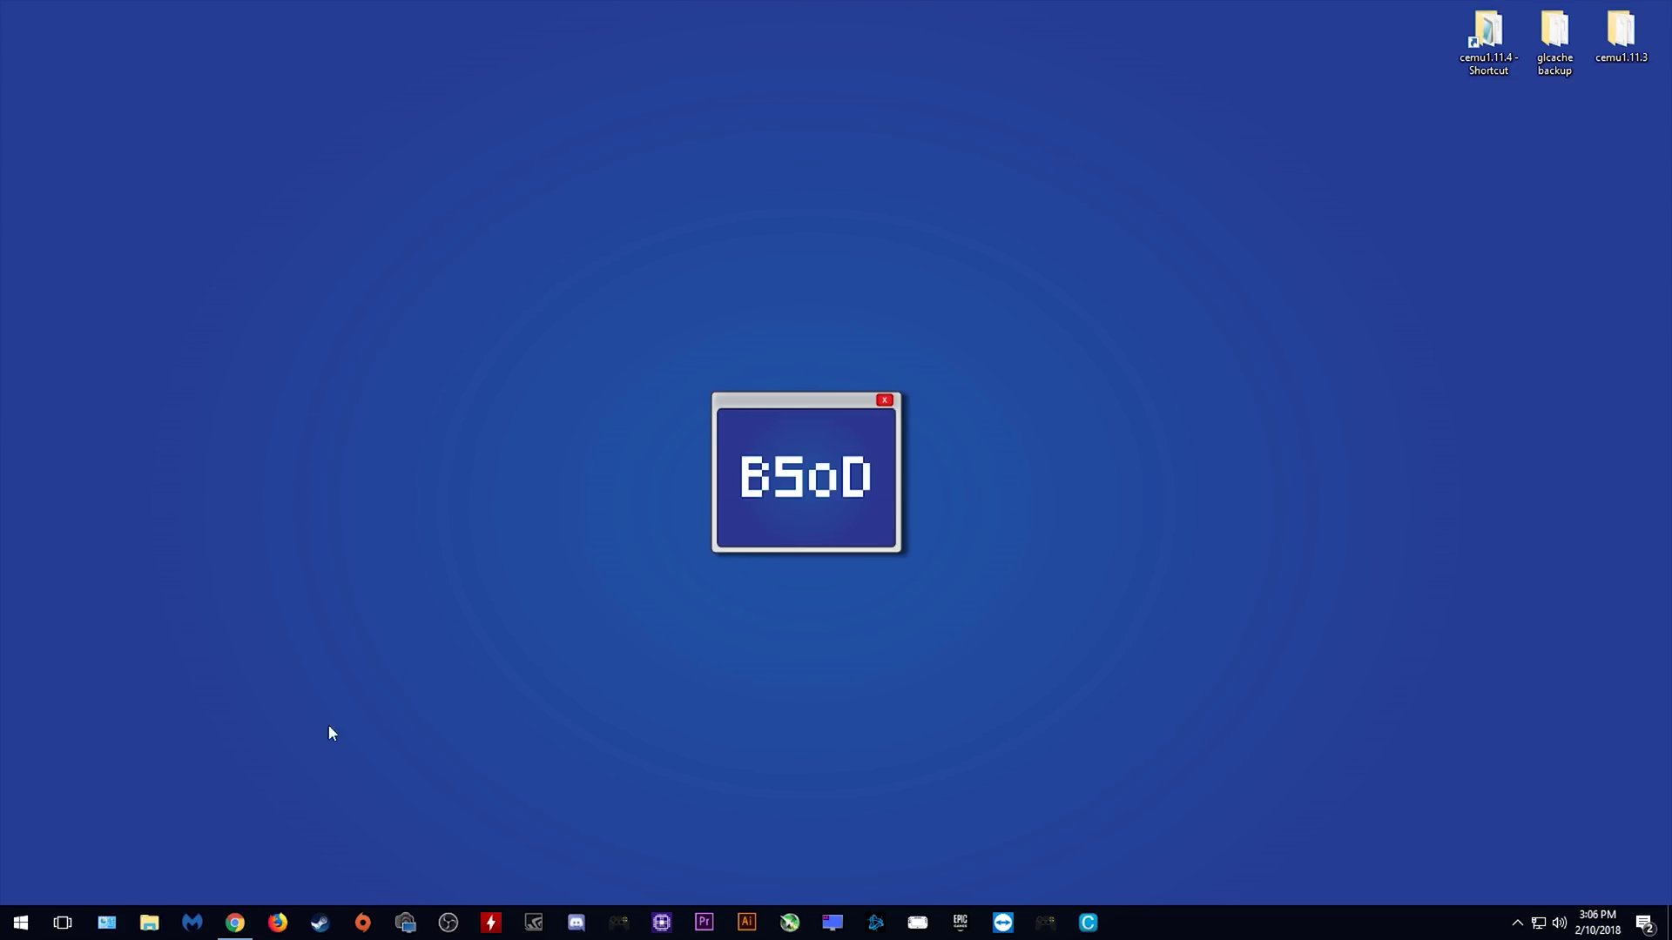
- Download unbreakable_weapons_140fix.zip from the GameBanana page in Chrome, save it to the Desktop, and close the browser
click(234, 925)
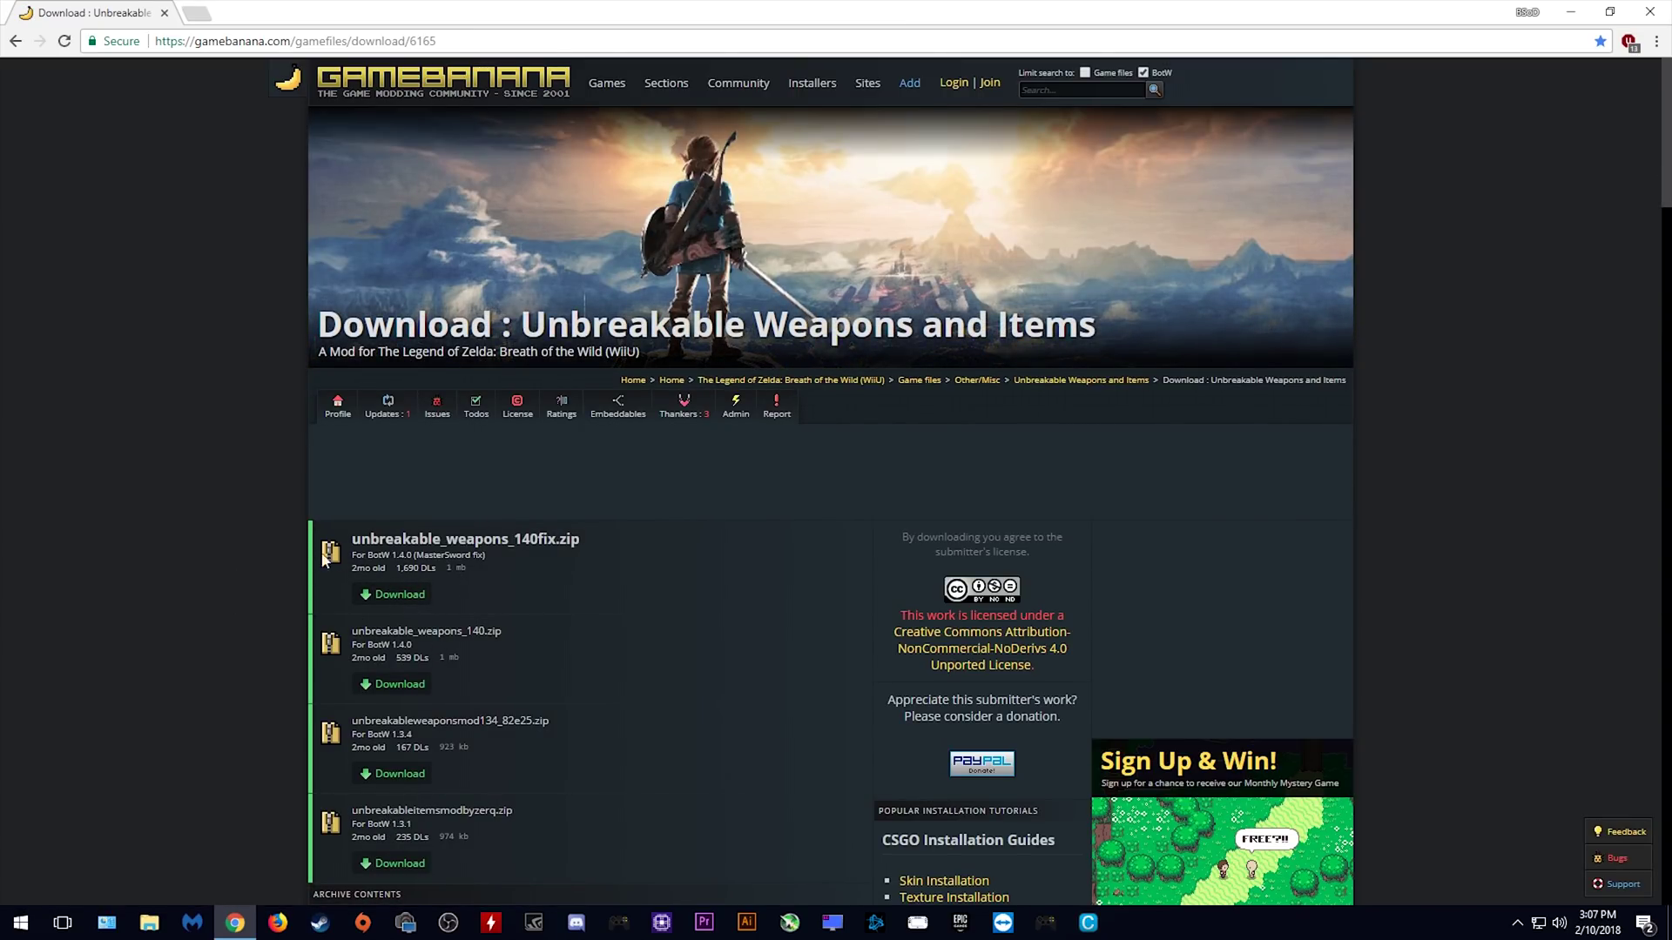
click(401, 595)
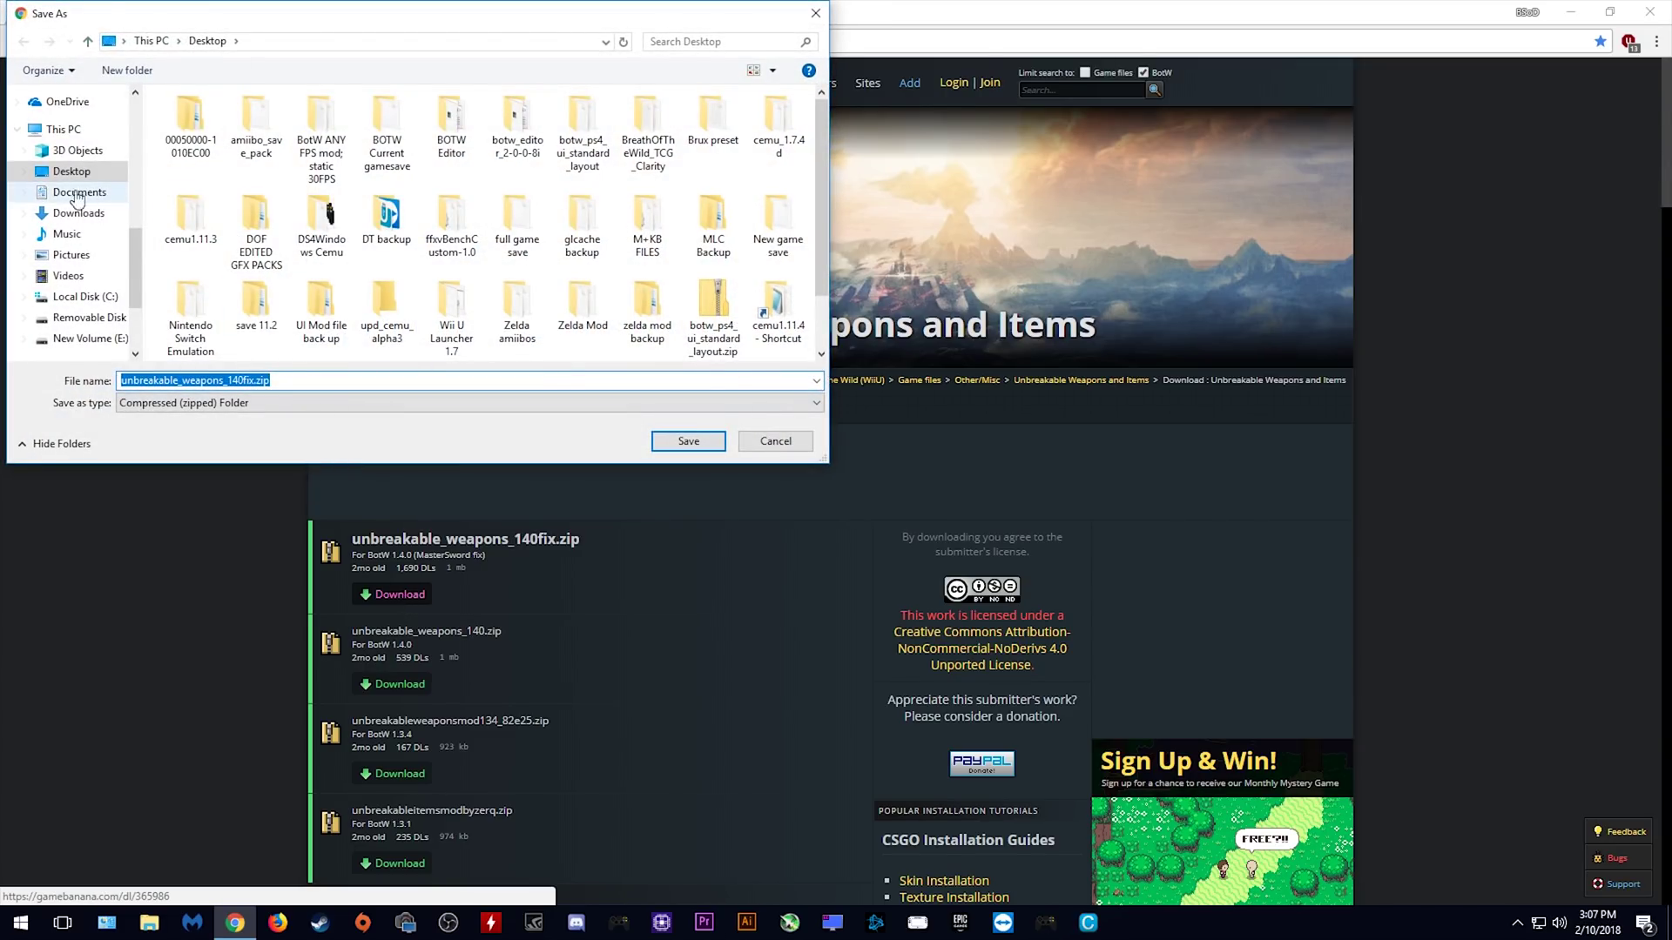
click(687, 441)
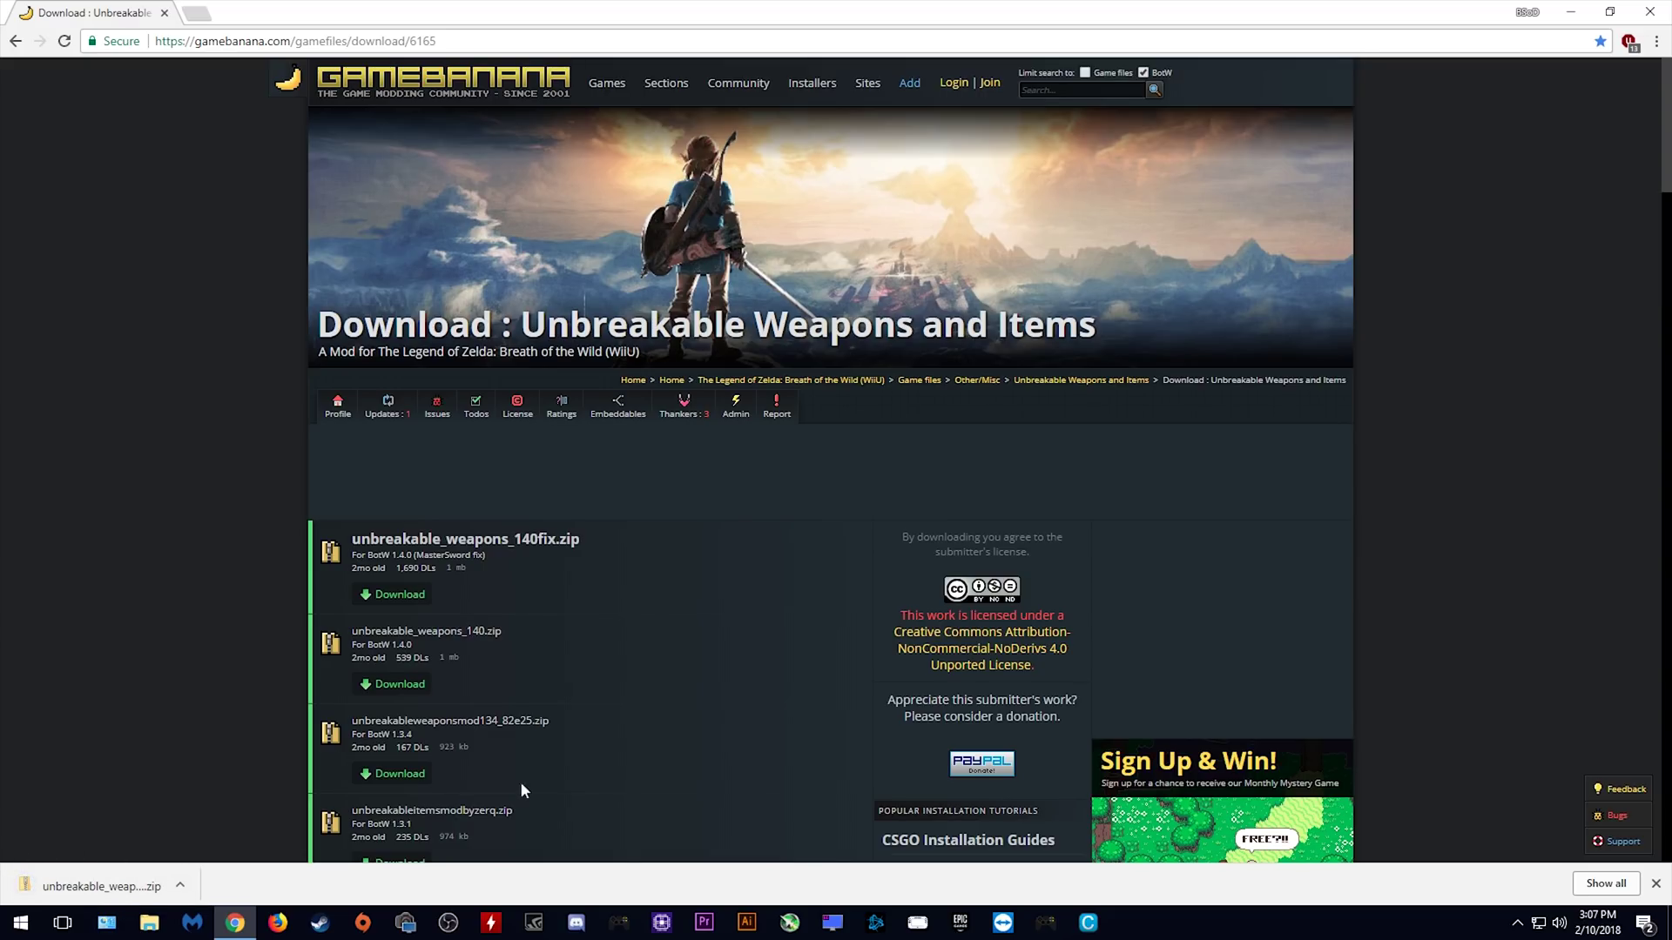
click(1648, 13)
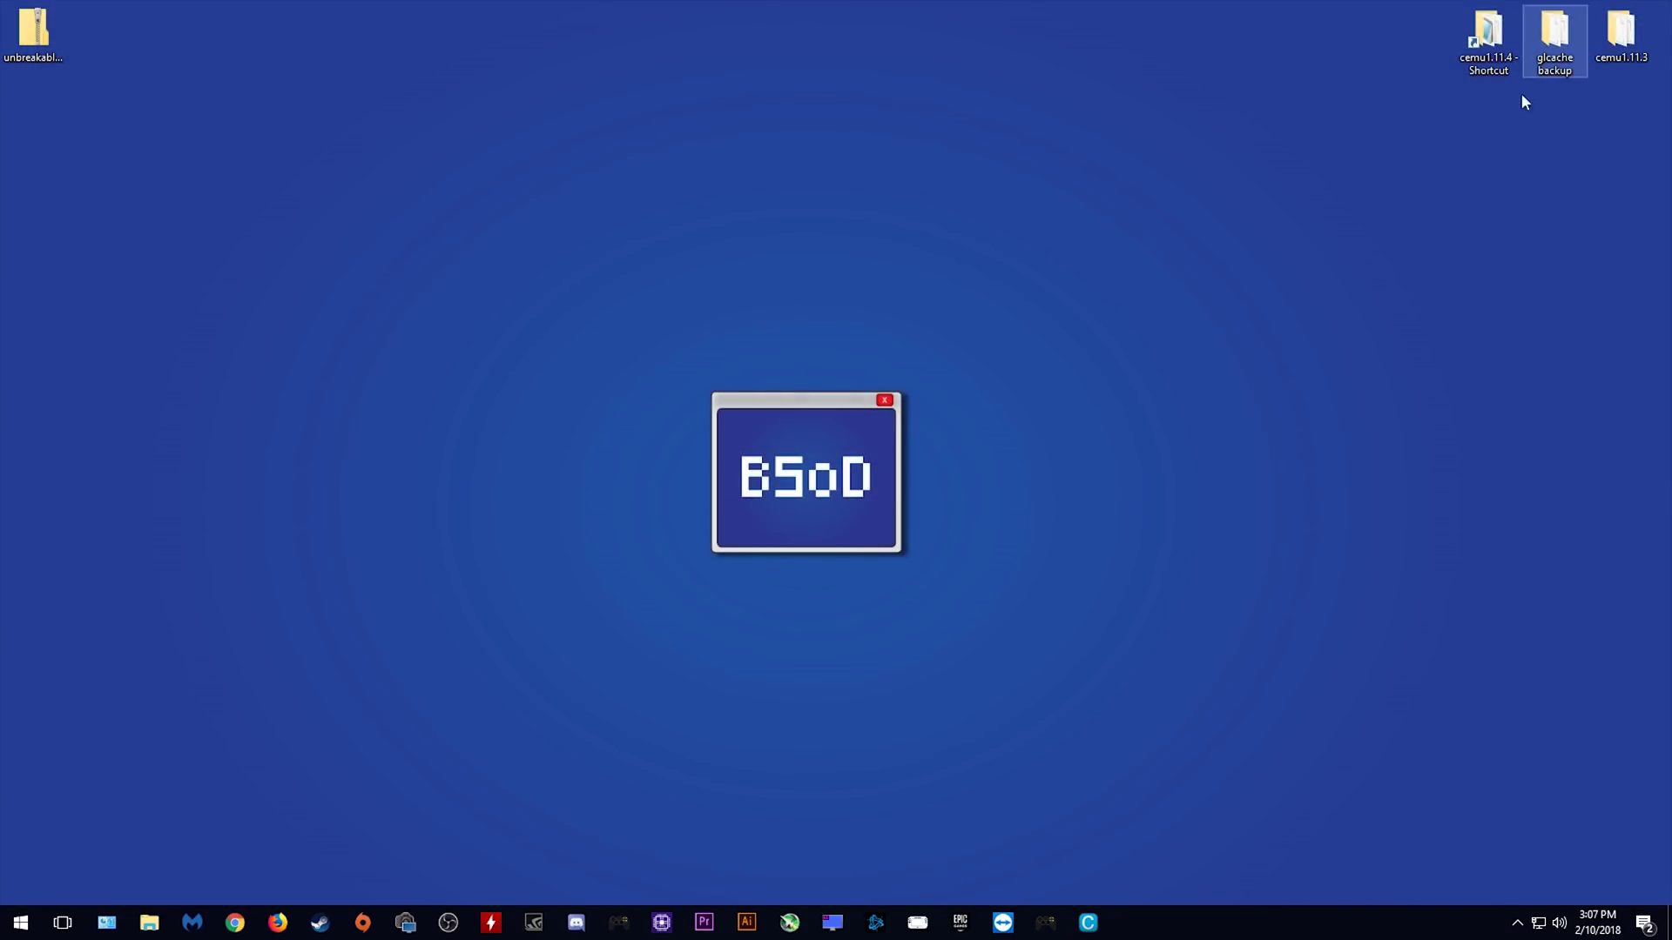
- Extract unbreakable_weapons_140fix.zip directly onto the desktop with 7-Zip
click(53, 48)
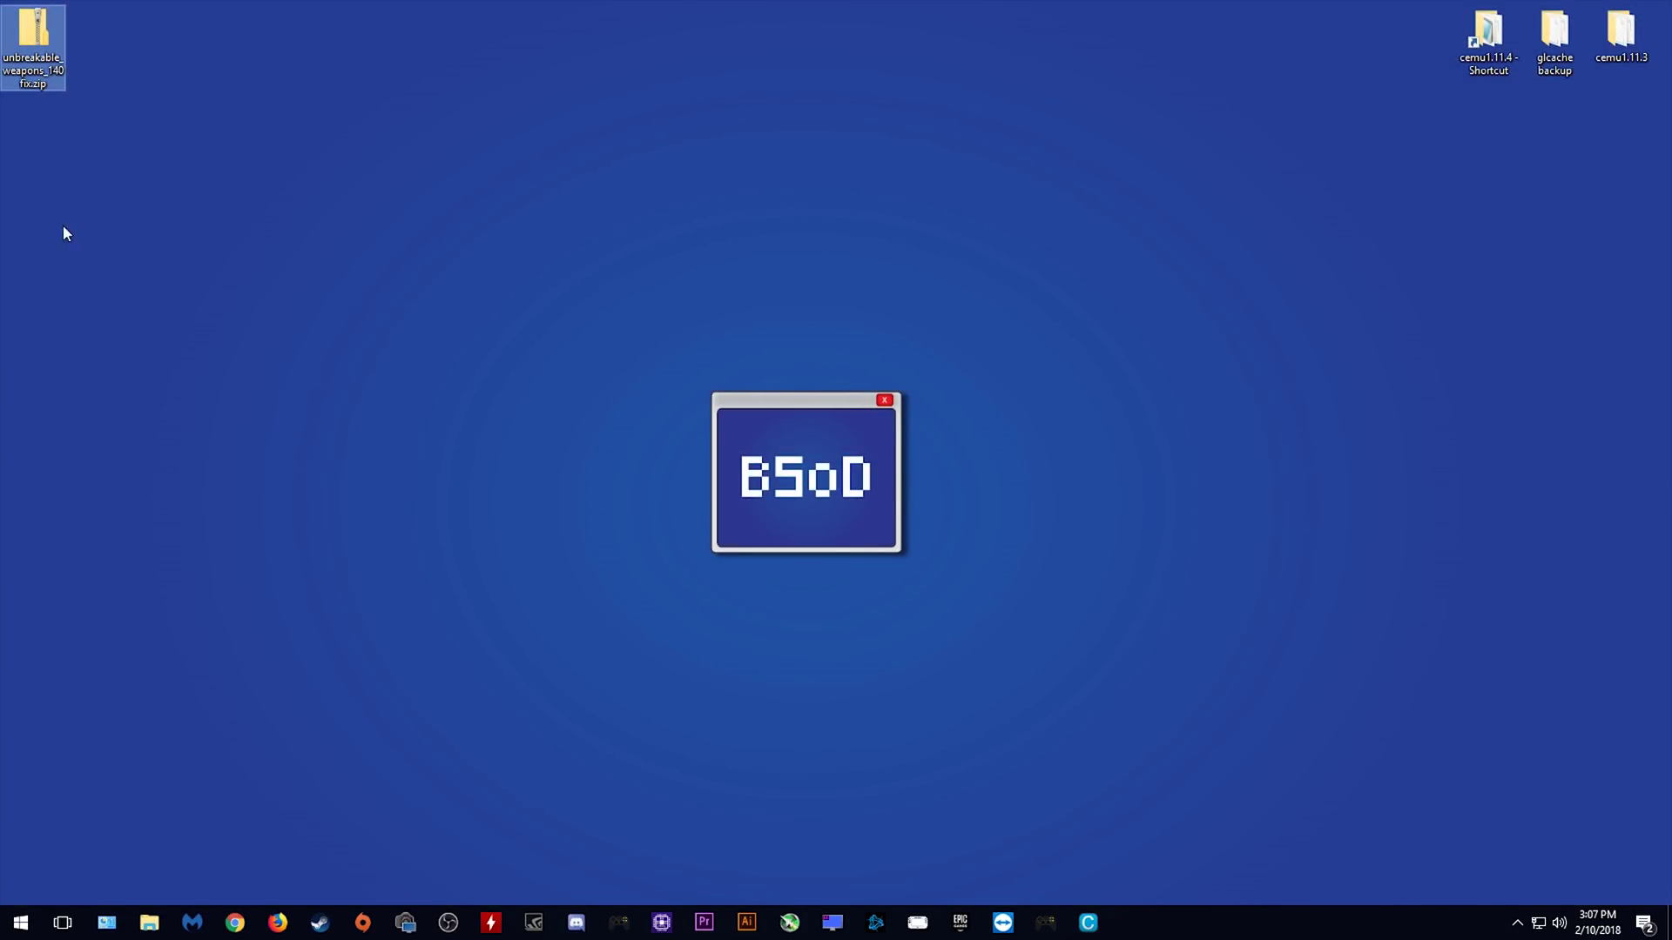
right_click(37, 46)
mouse_move(258, 98)
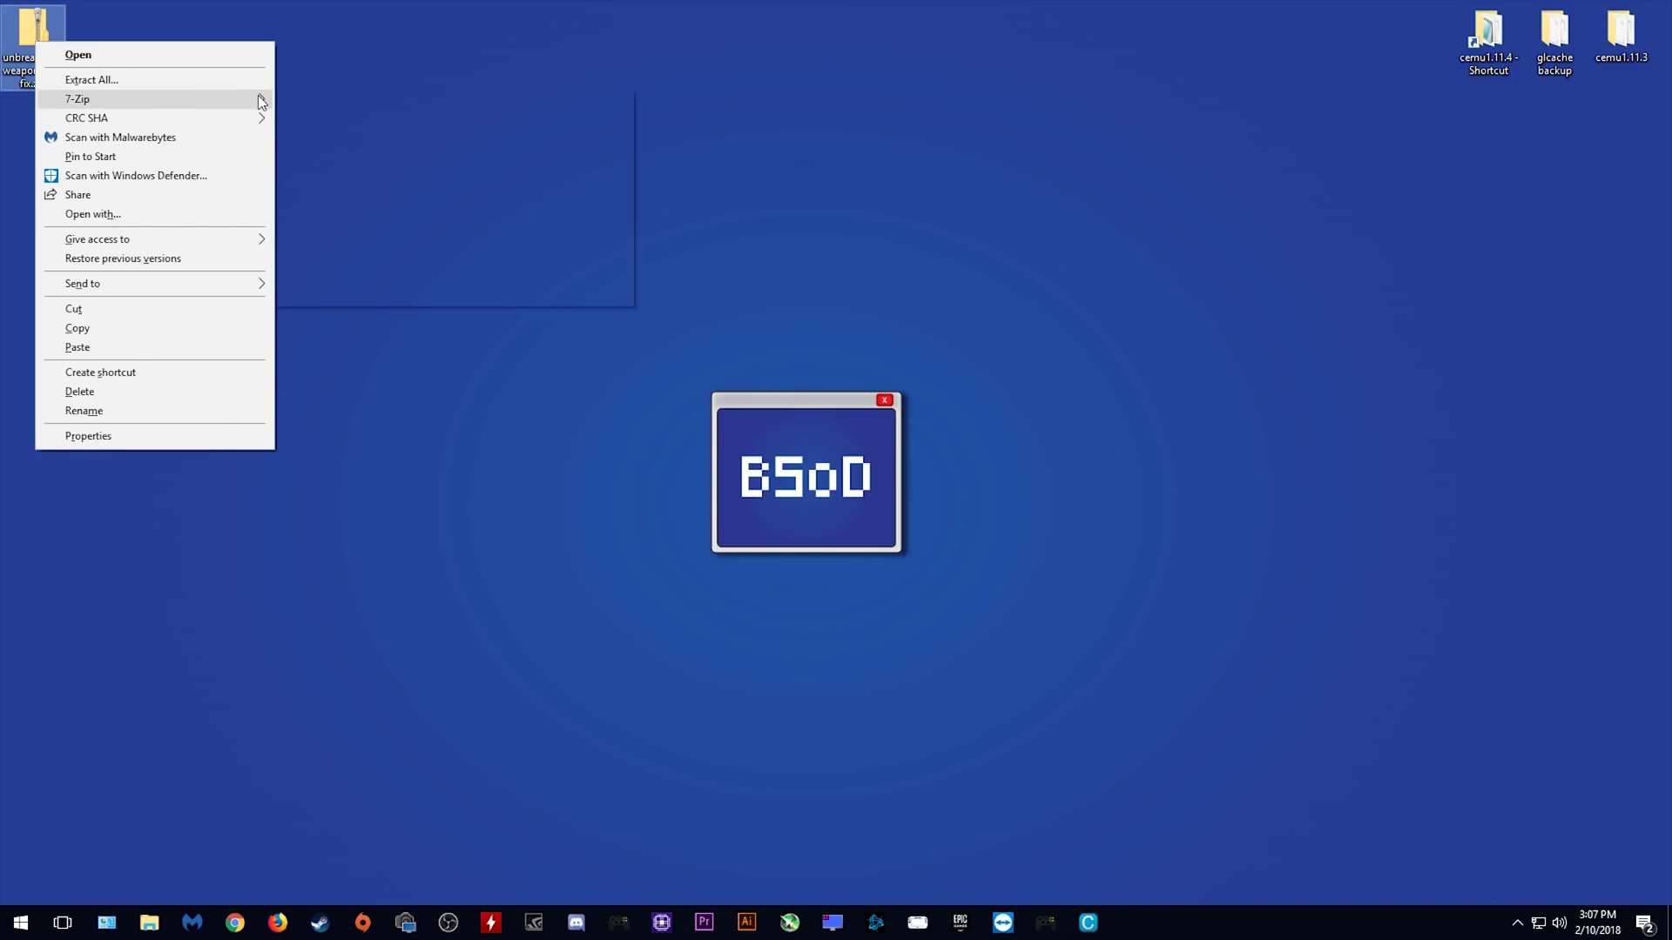
click(331, 157)
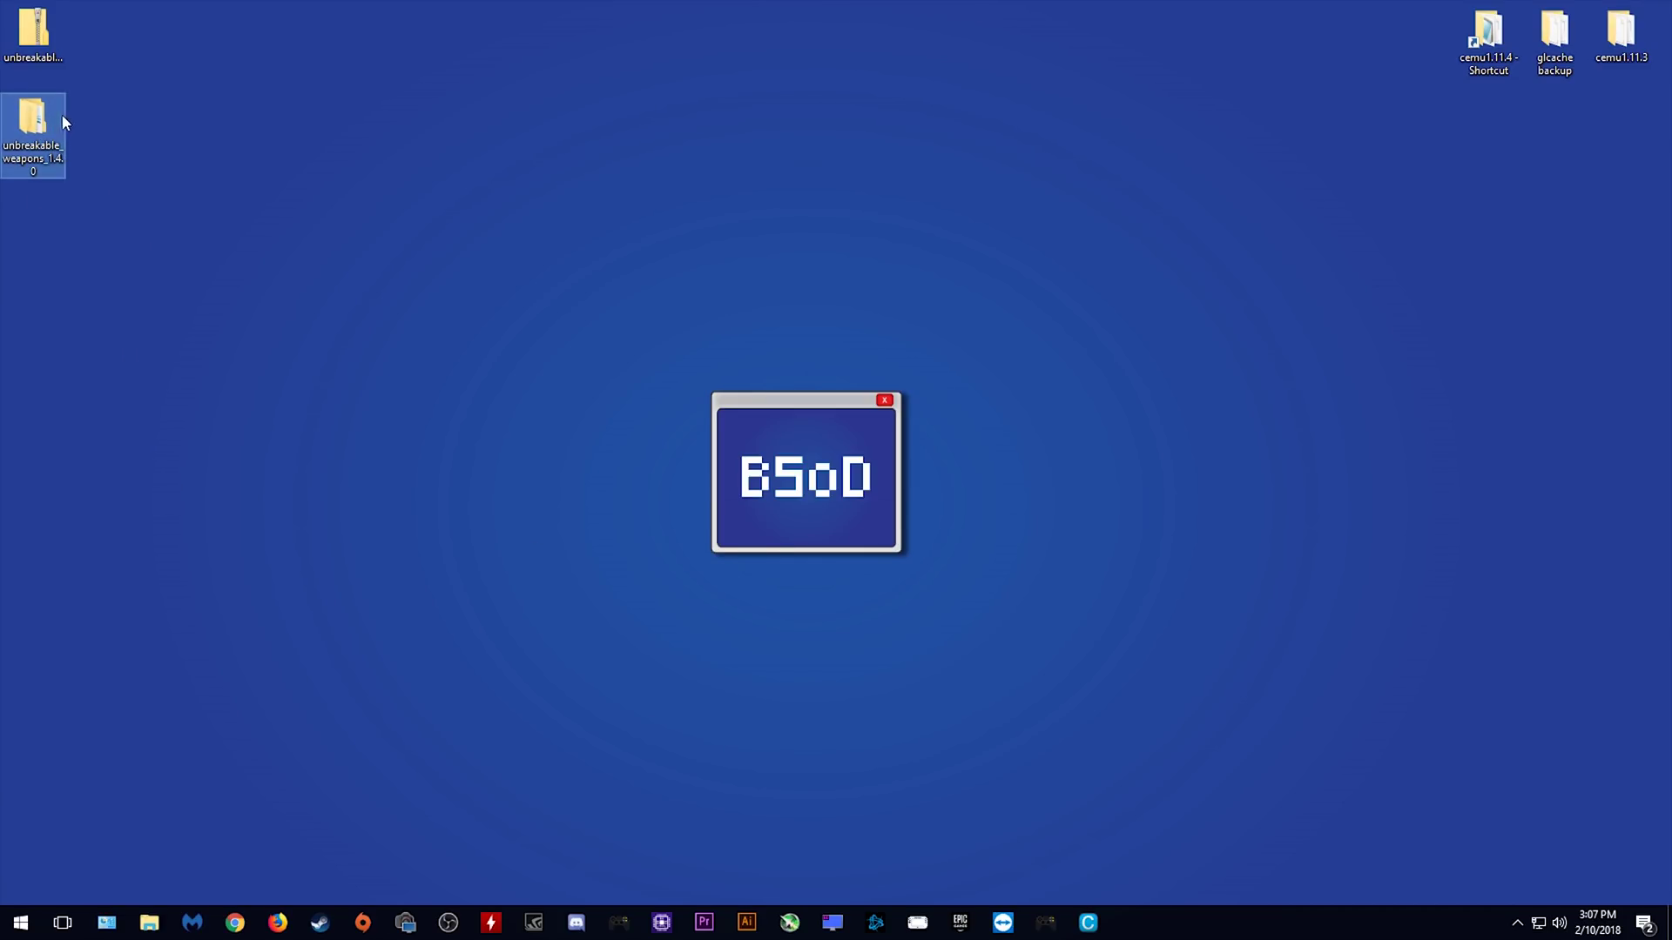
- Open the cemu1.11.4 folder on one half of the screen and browse to mlc01\usr\title\00050000
double_click(1477, 42)
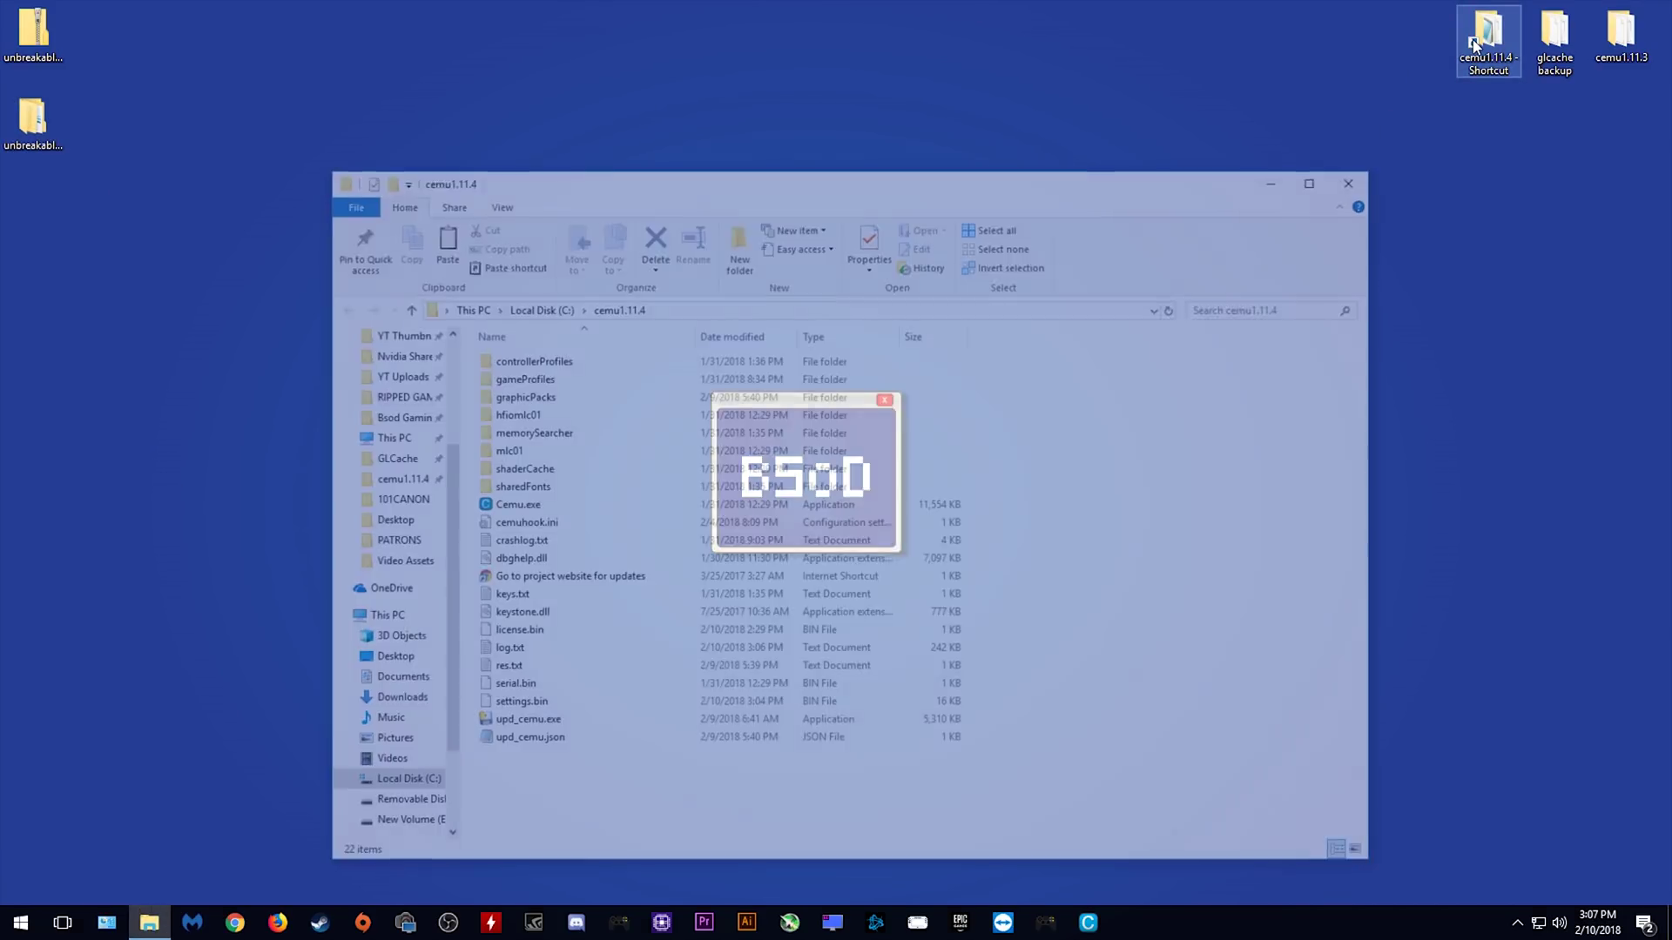
drag(933, 189, 1671, 120)
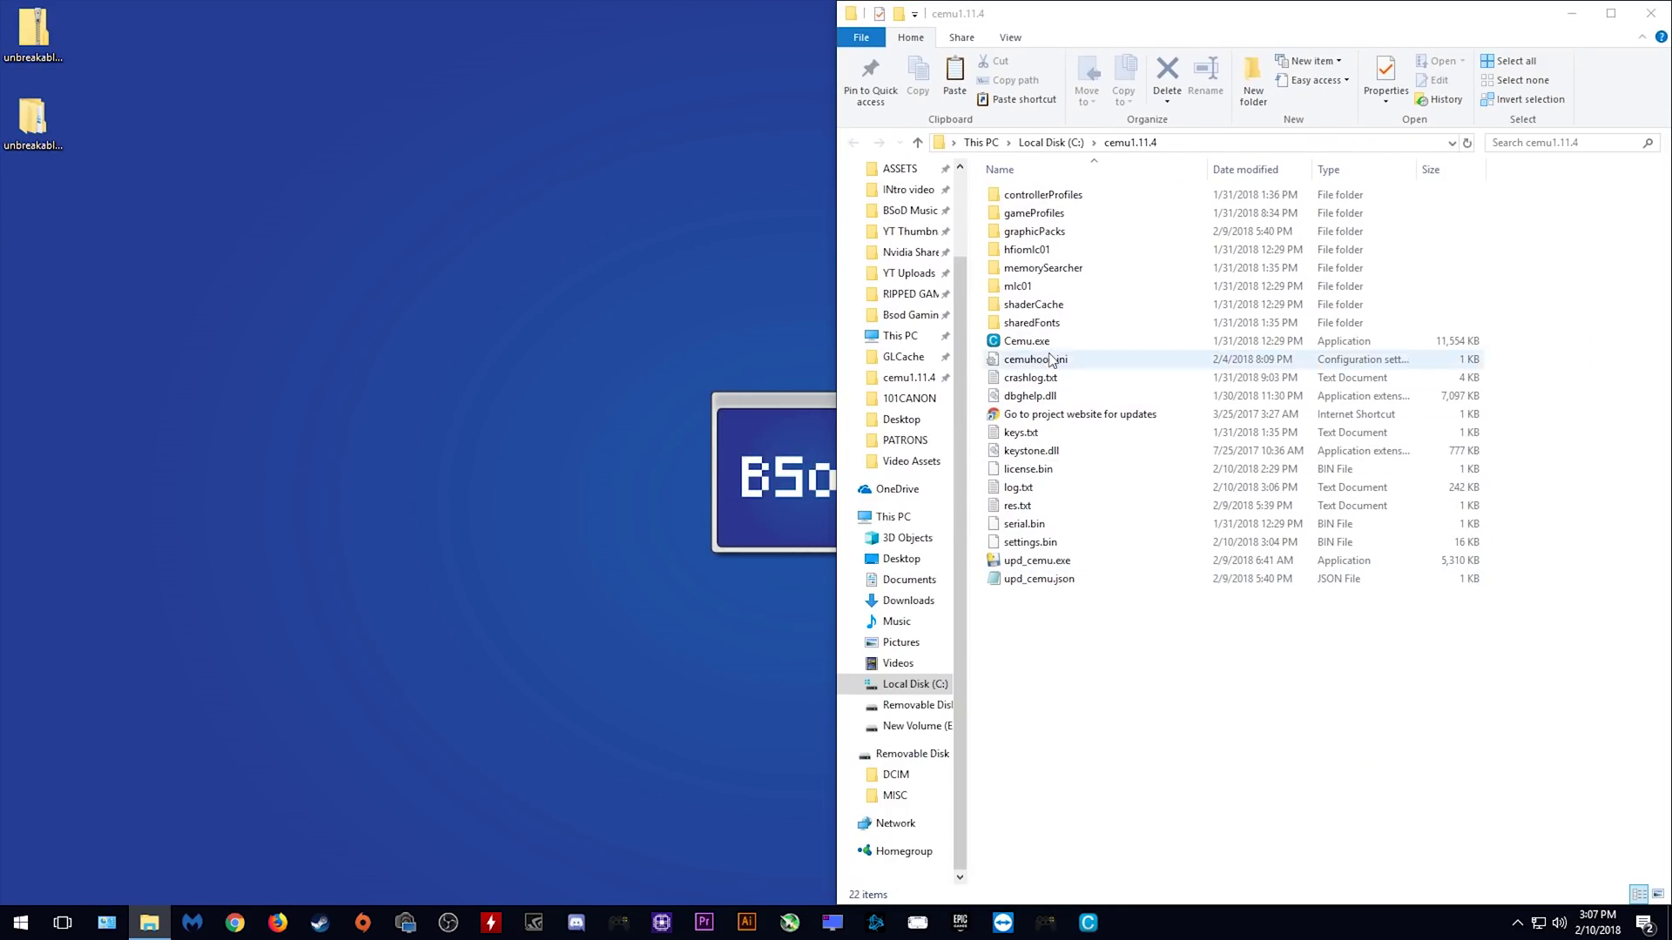
double_click(1019, 286)
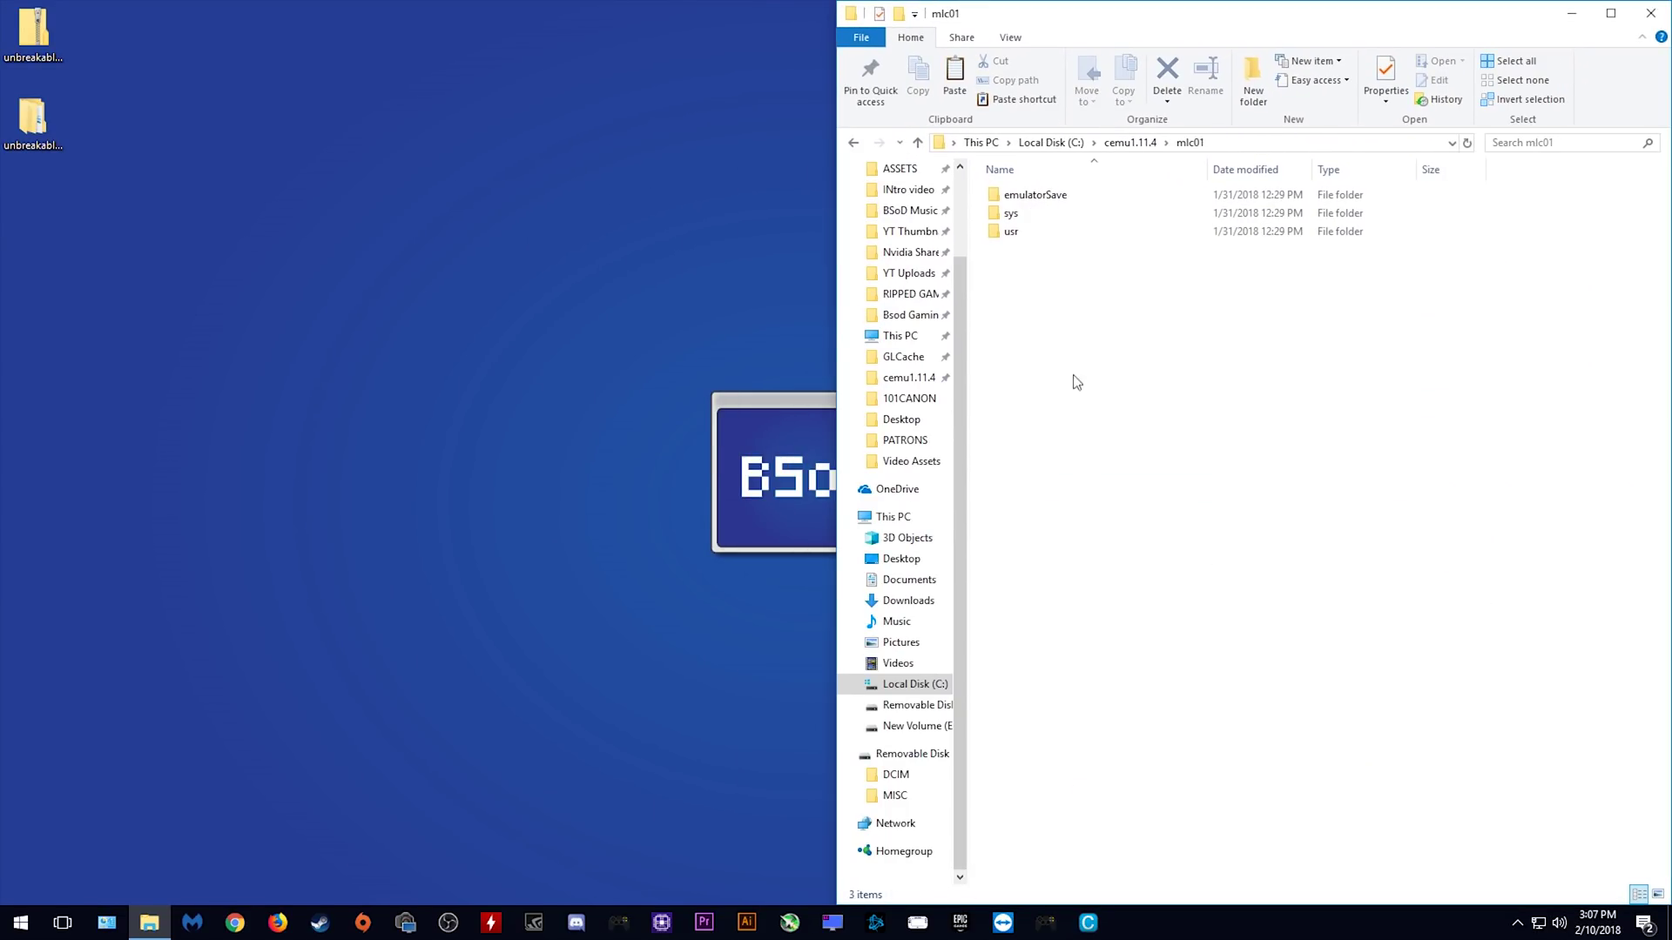
double_click(1015, 231)
double_click(1032, 215)
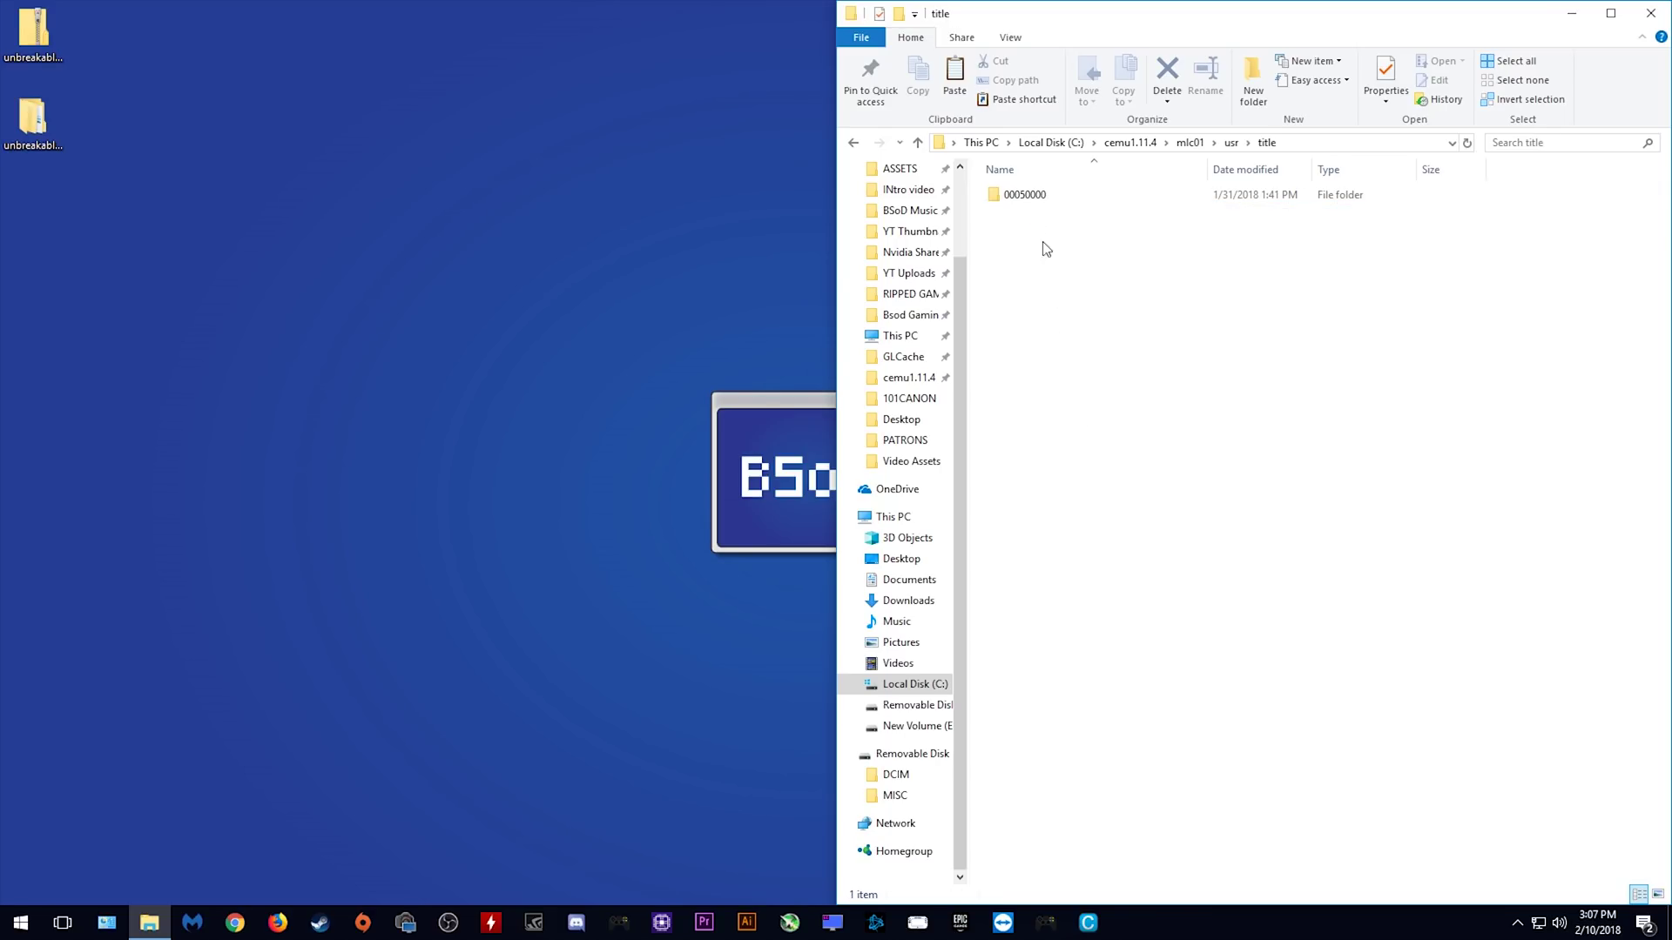
double_click(1025, 197)
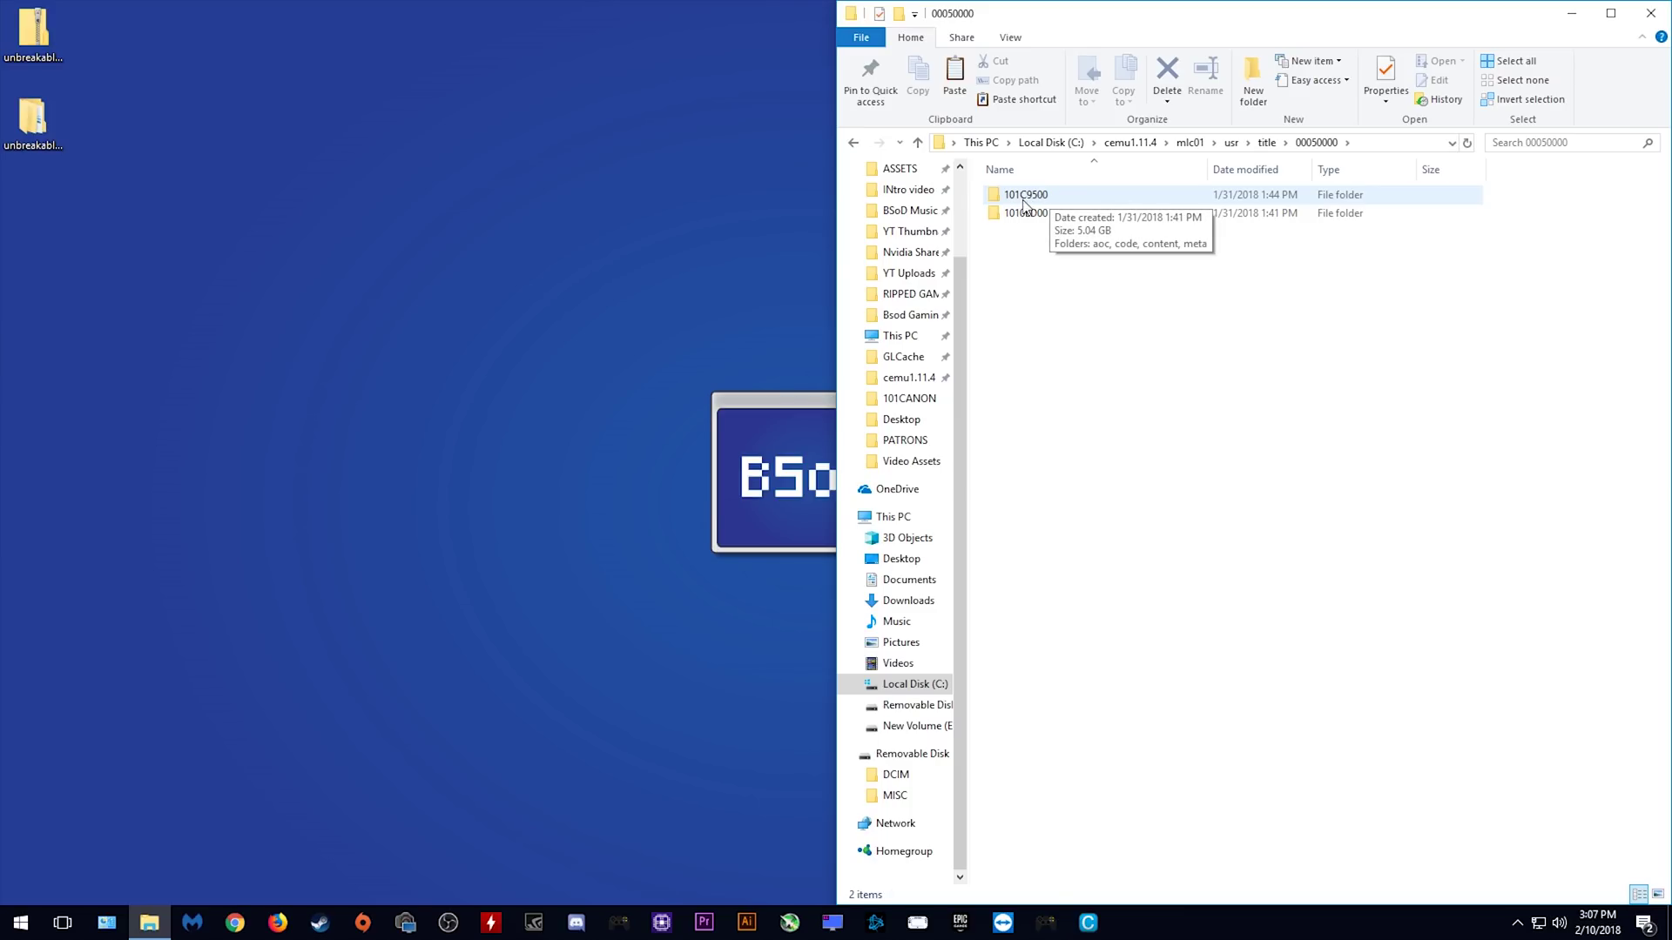
- Start the game briefly with Cemu.exe from cemu1.11.4, close it, and check the game's title ID in log.txt
click(1130, 143)
double_click(1051, 343)
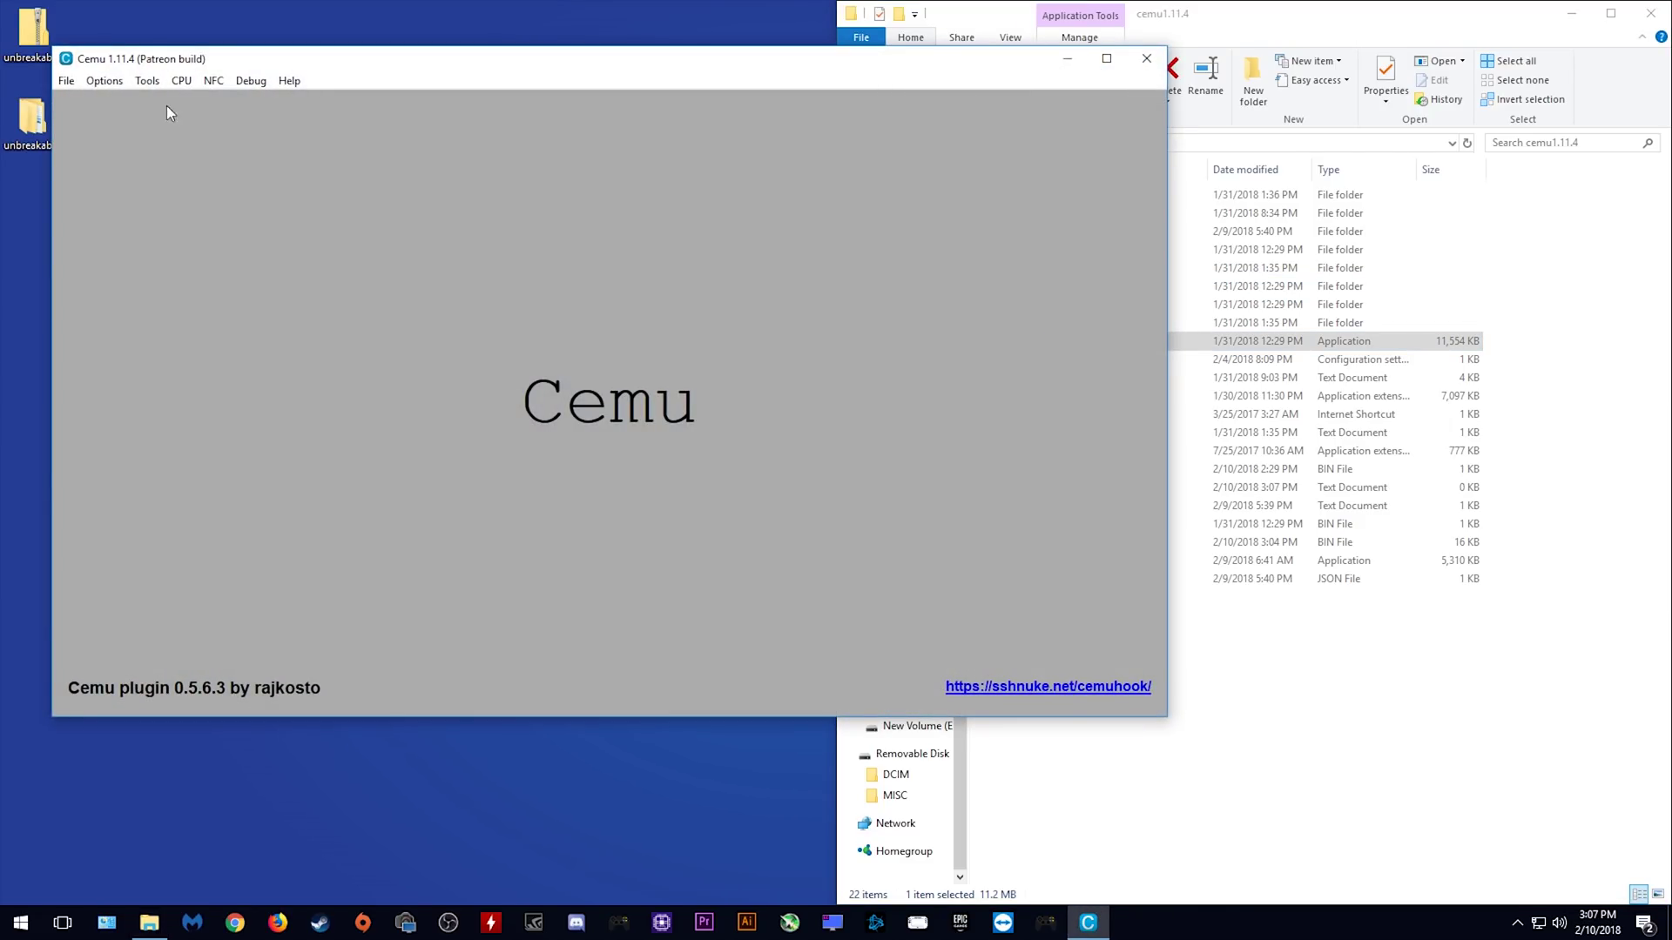
click(66, 81)
click(175, 142)
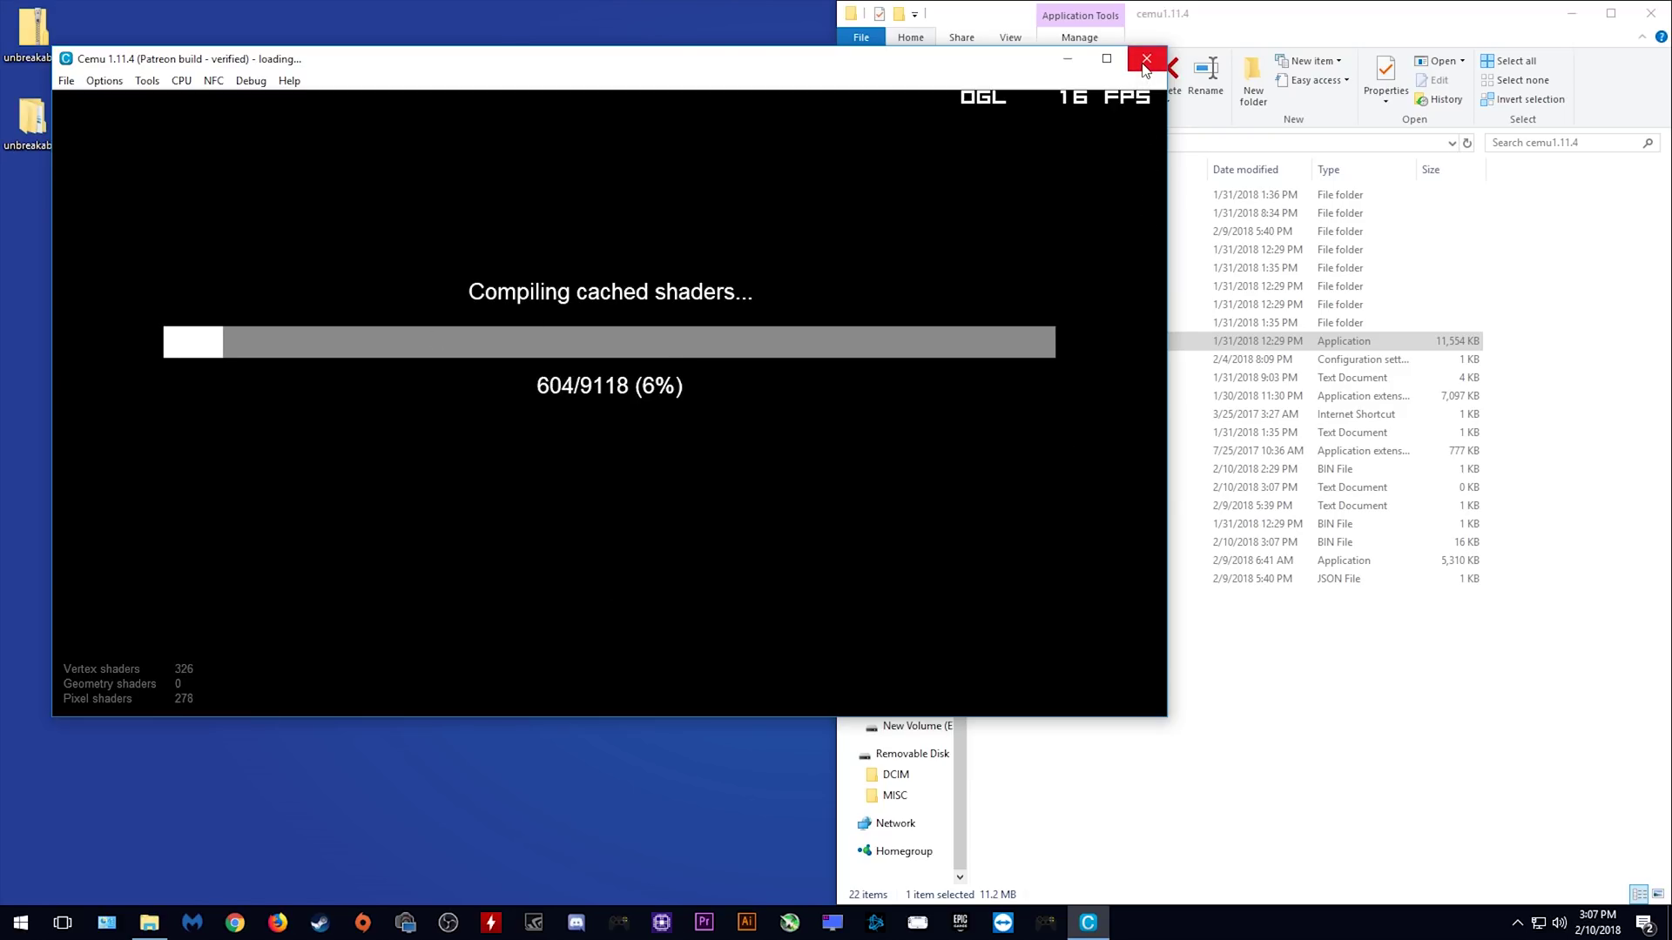
click(1144, 66)
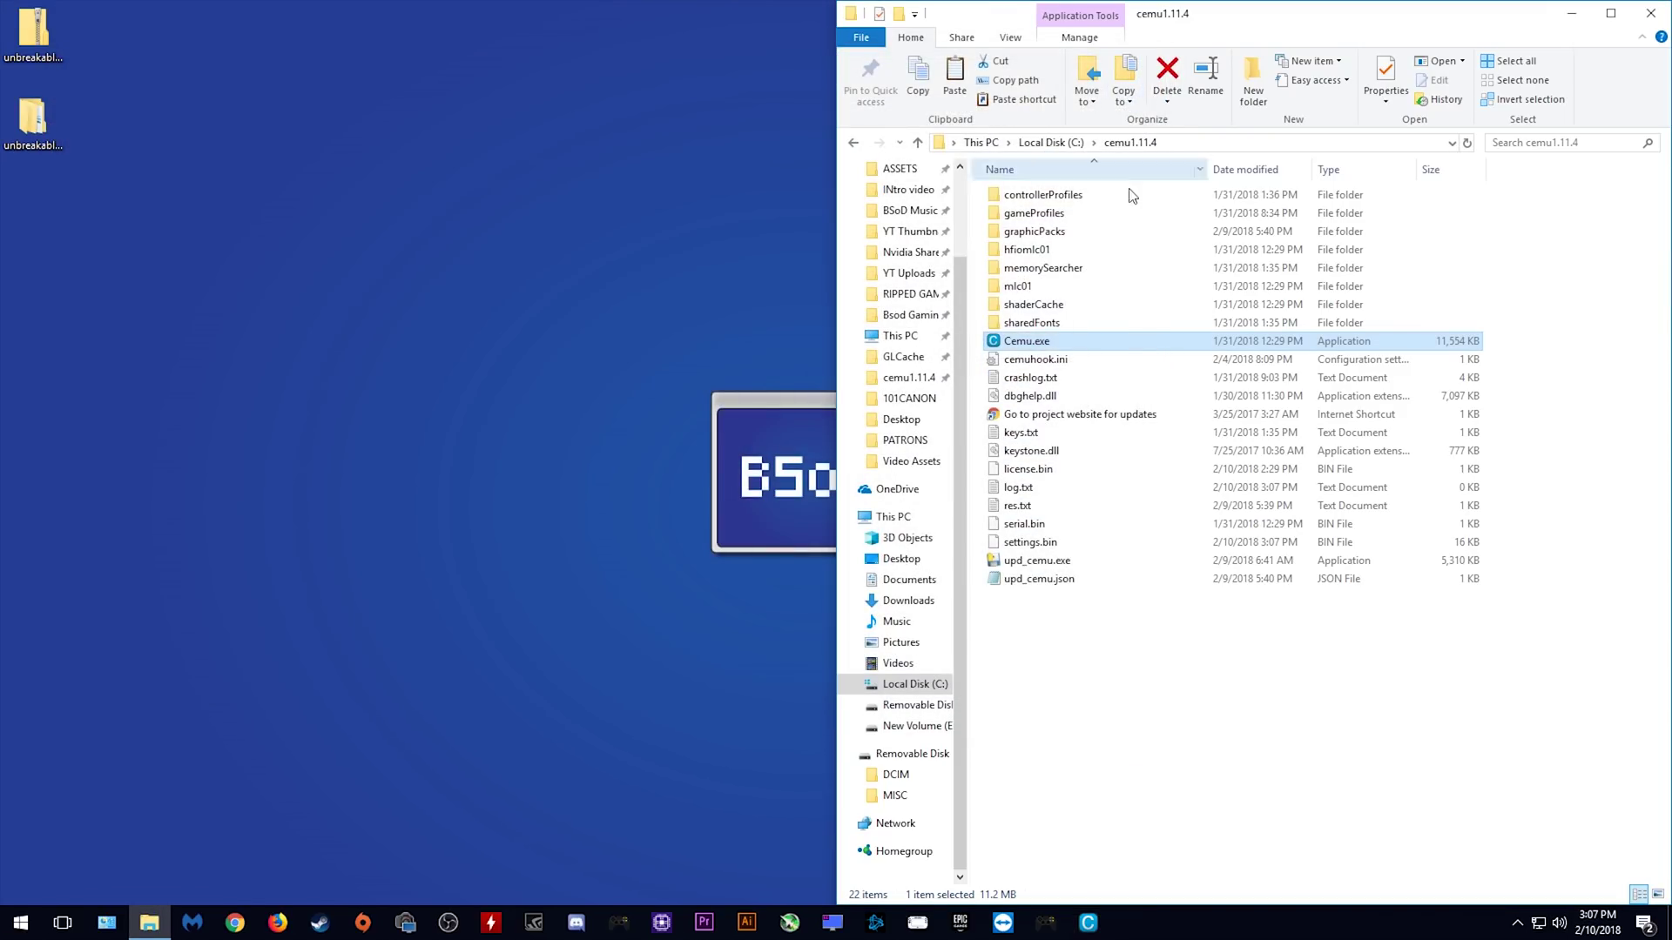
double_click(1019, 488)
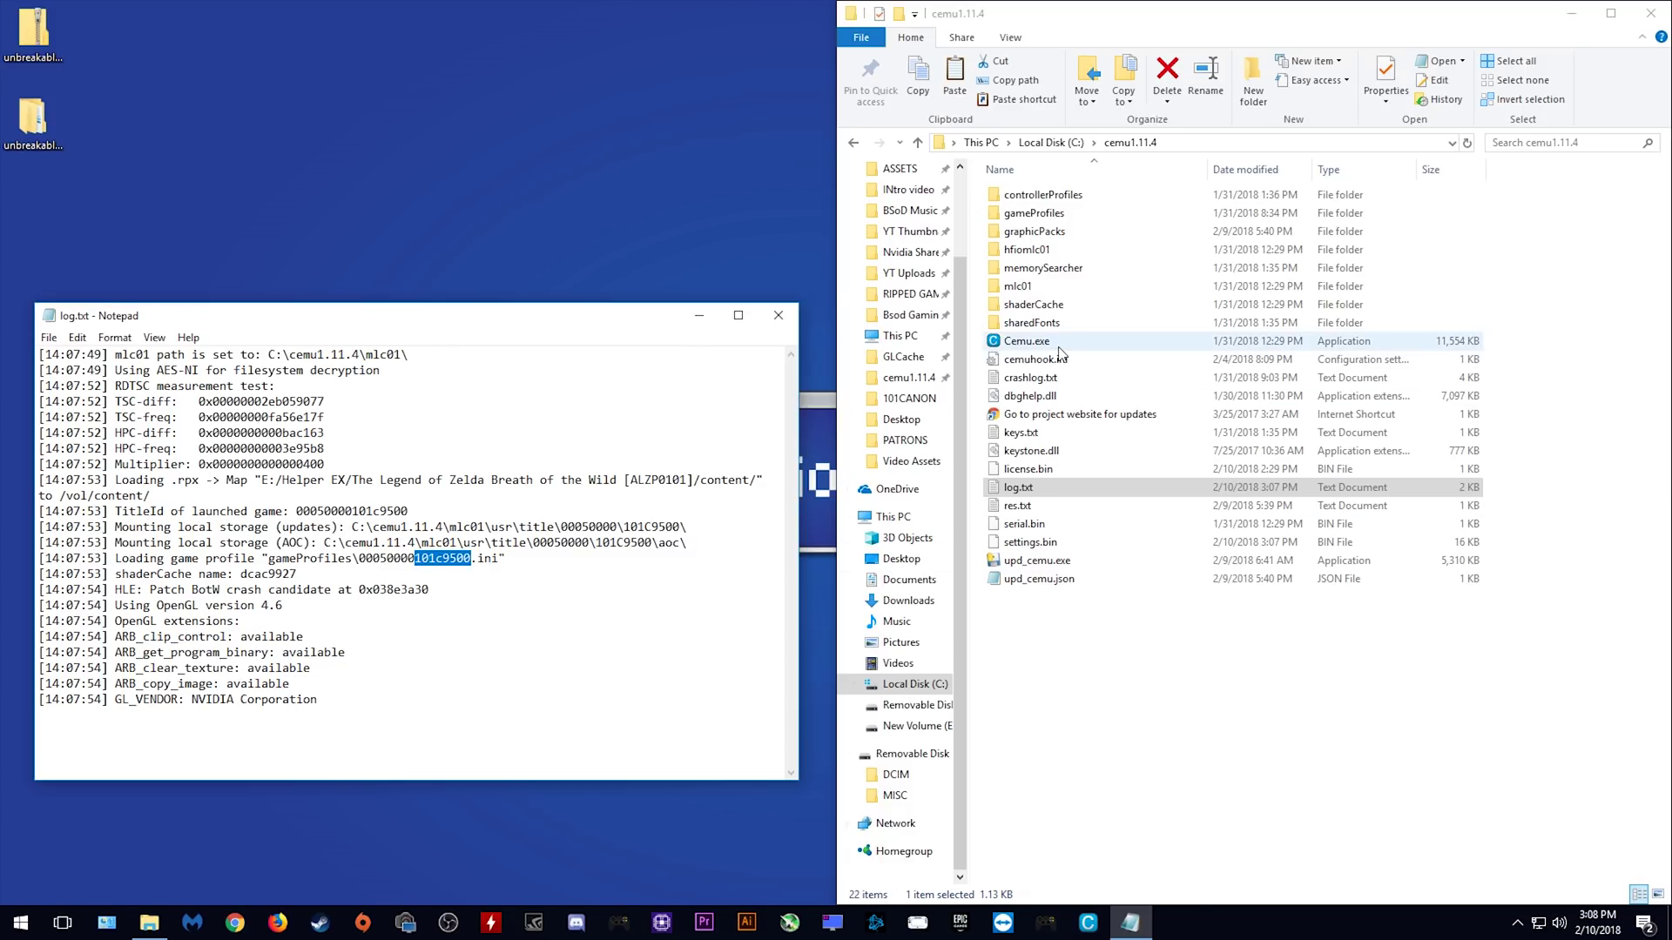
- Browse from cemu1.11.4 to mlc01\usr\title\00050000\101C9500\content in File Explorer and close the log
double_click(1054, 286)
double_click(1014, 233)
double_click(1016, 215)
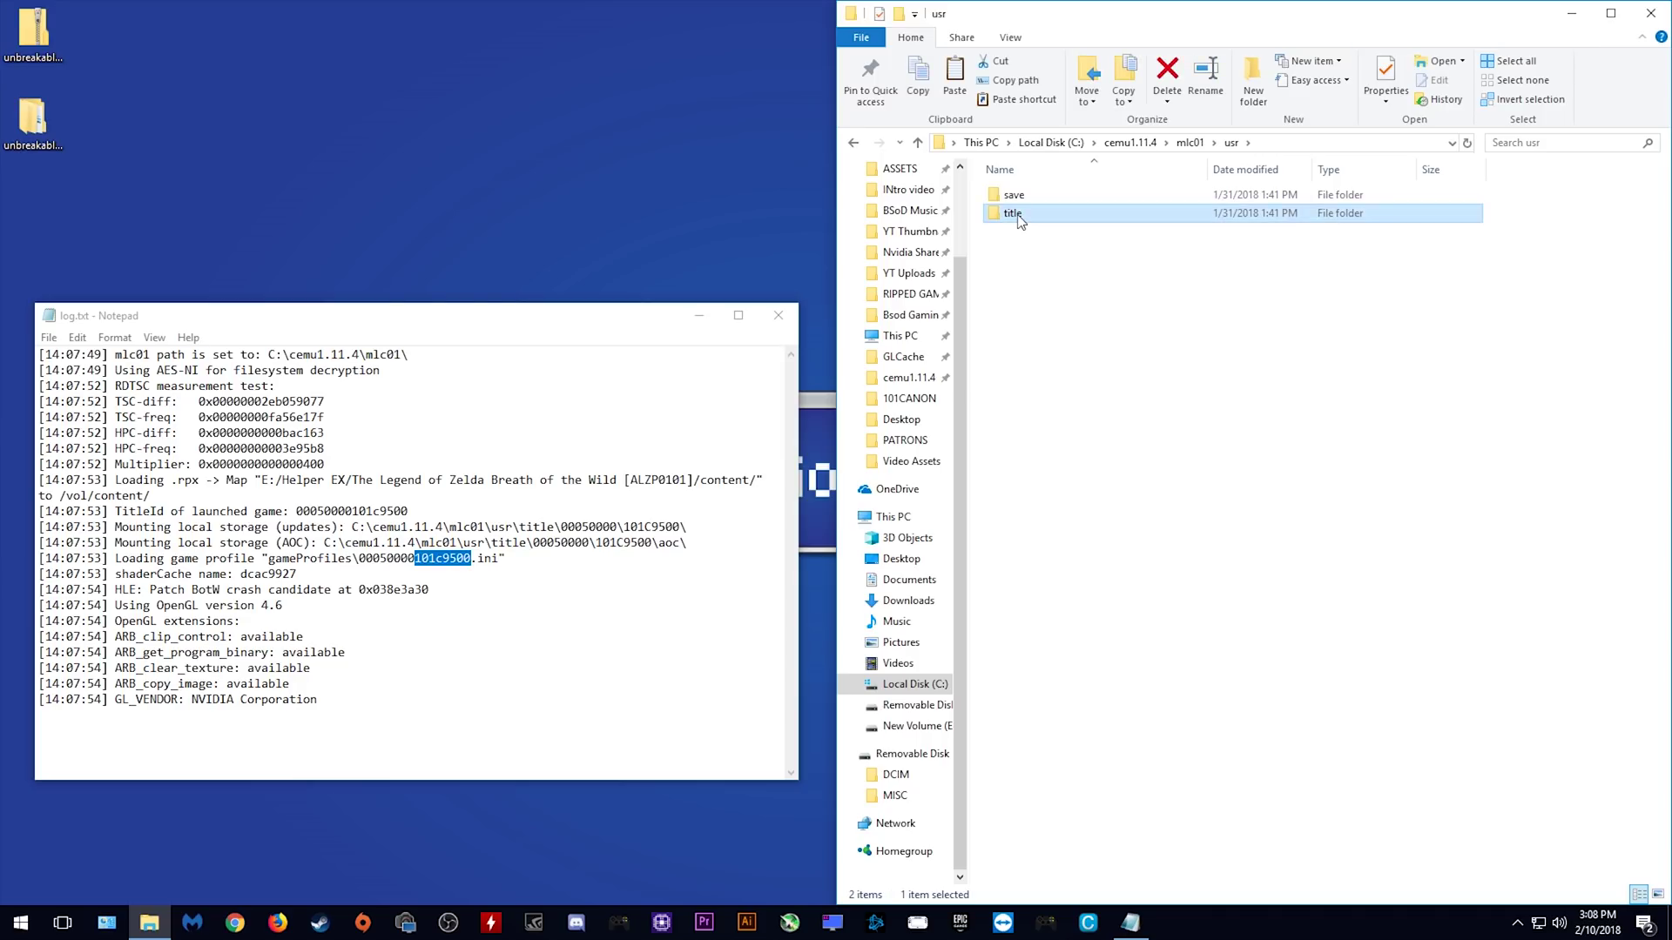
click(1025, 196)
double_click(1026, 197)
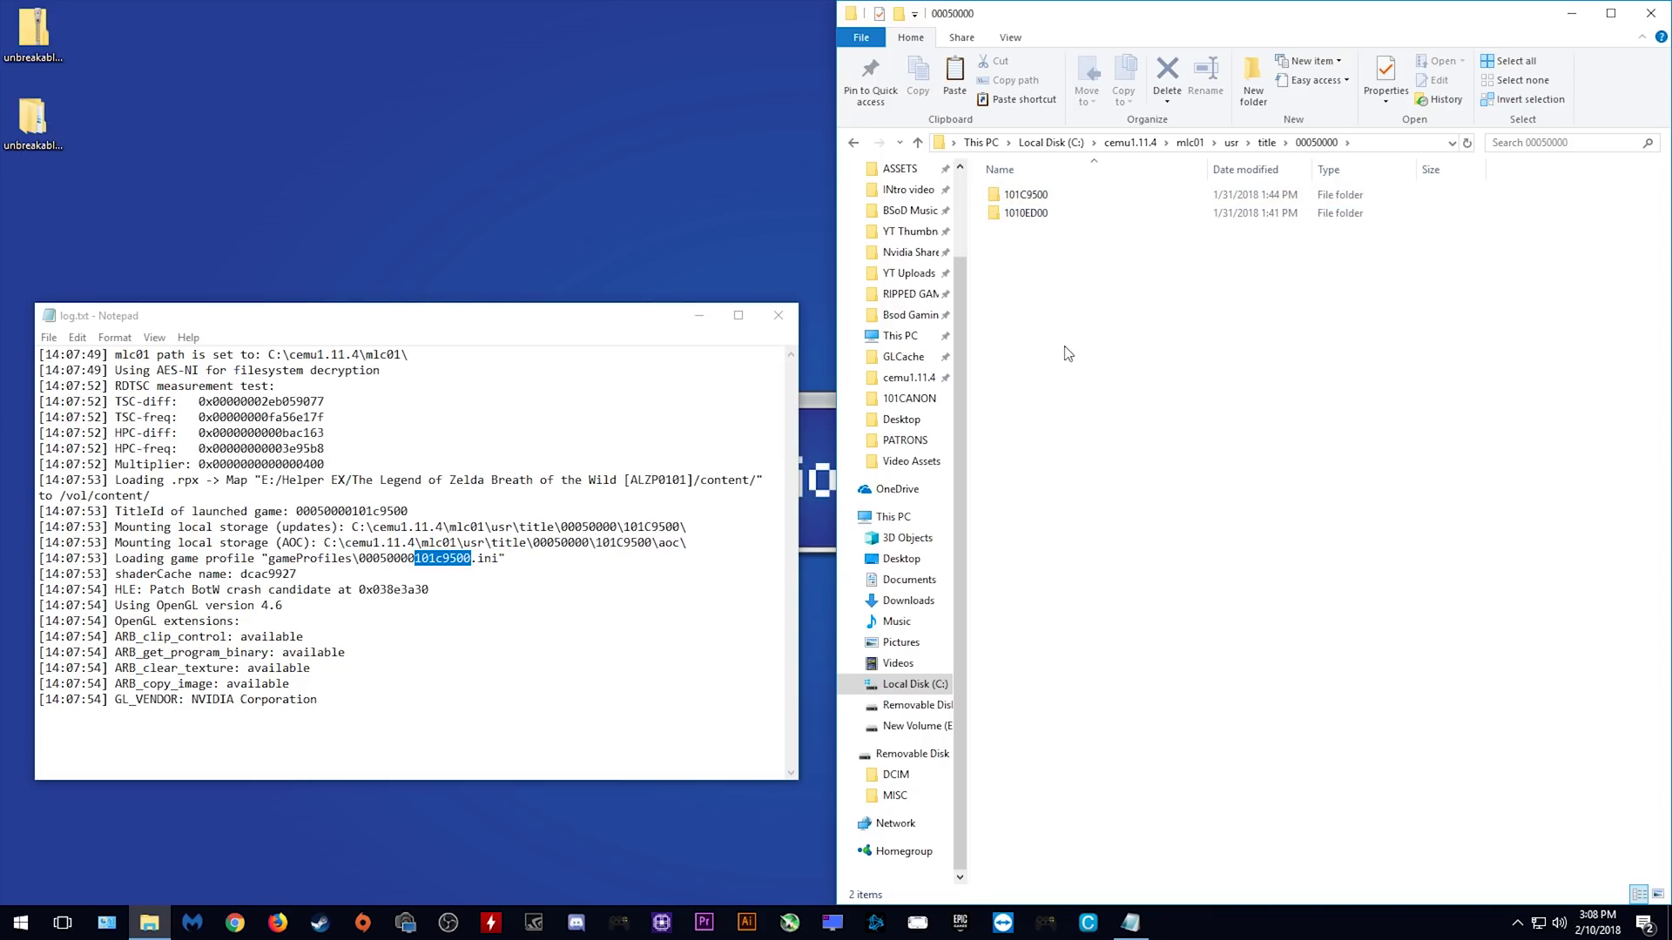
double_click(1026, 195)
click(1036, 233)
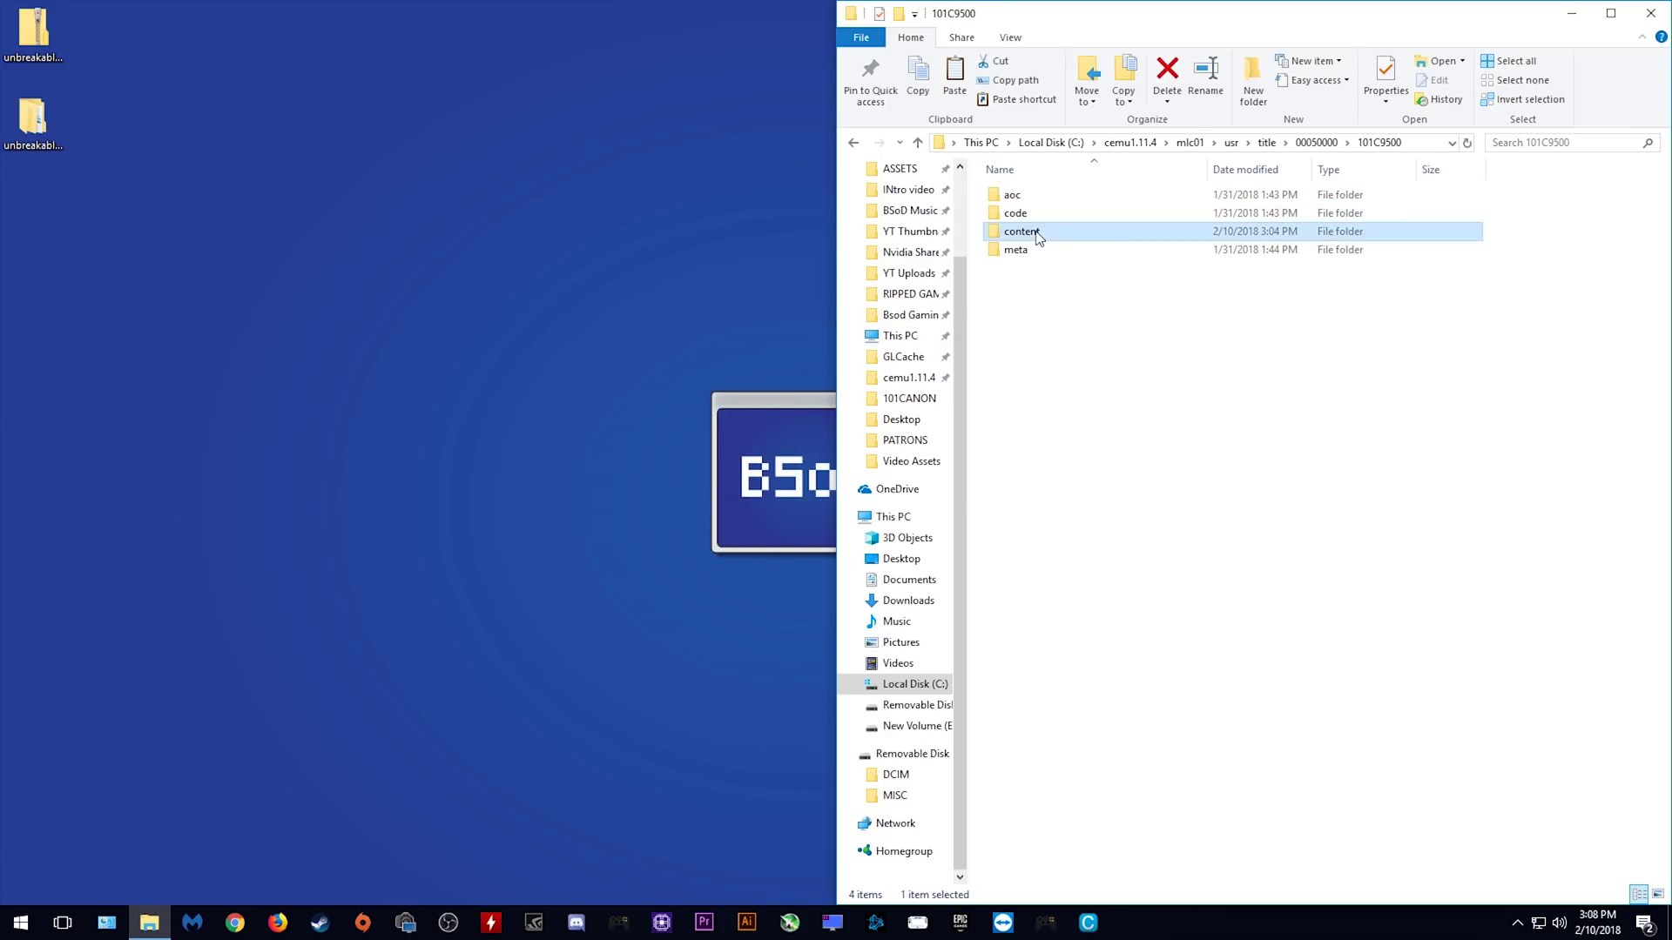
double_click(1038, 237)
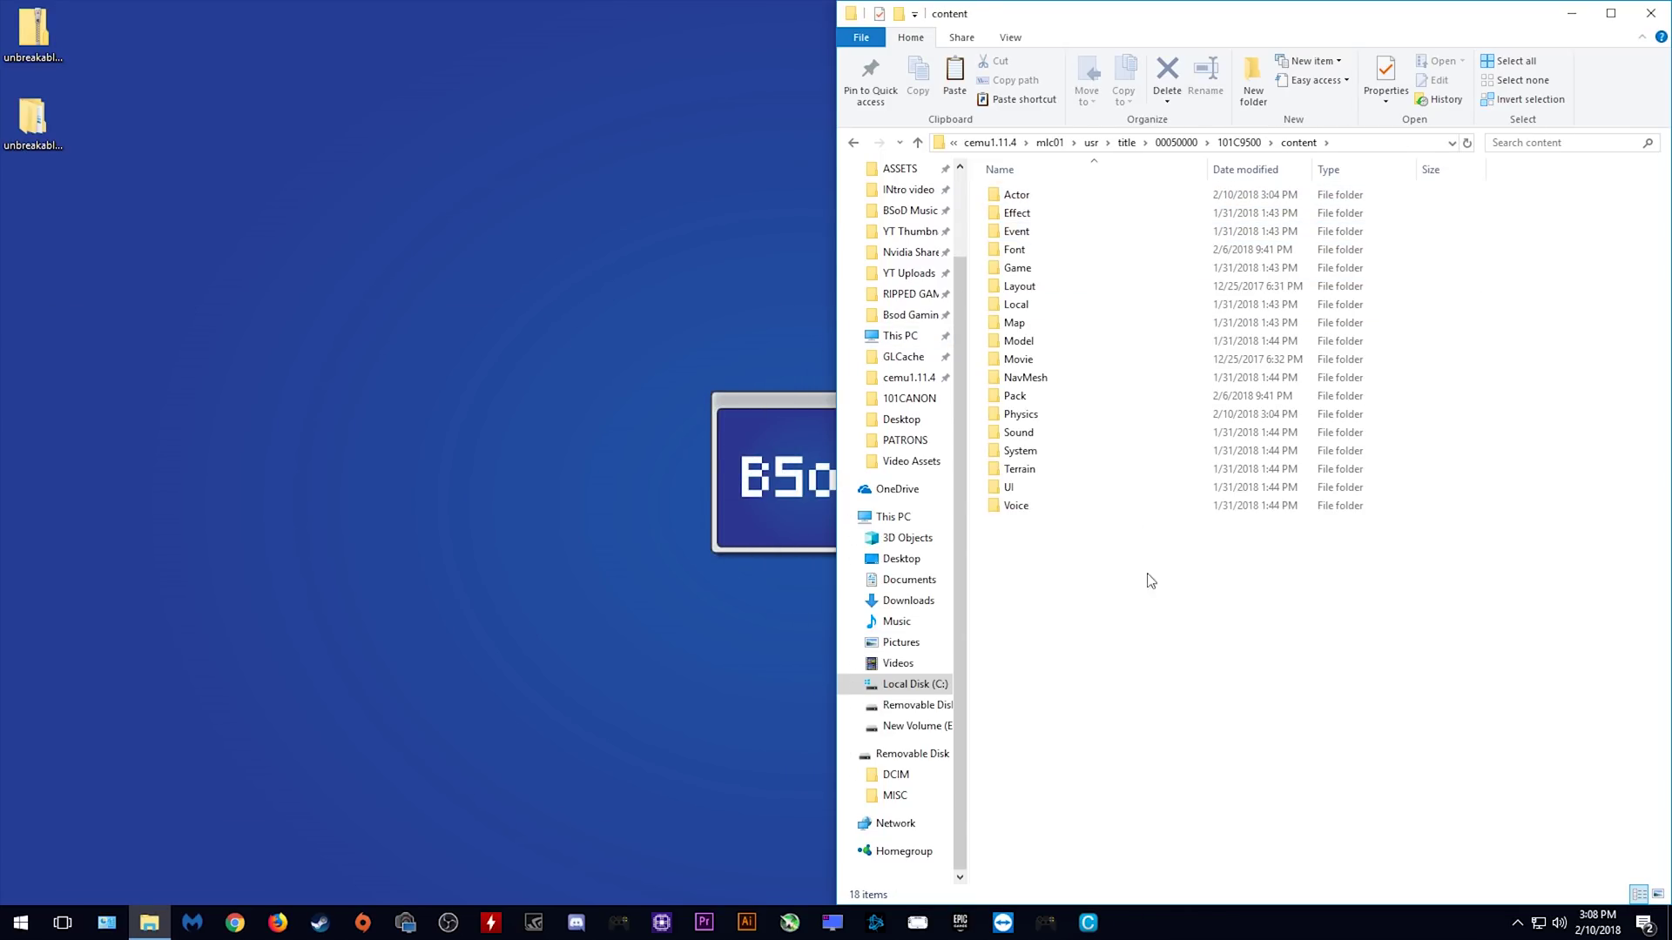
- Create a desktop folder named "Weapon backup" and open it side by side with the game's content folder
click(1038, 198)
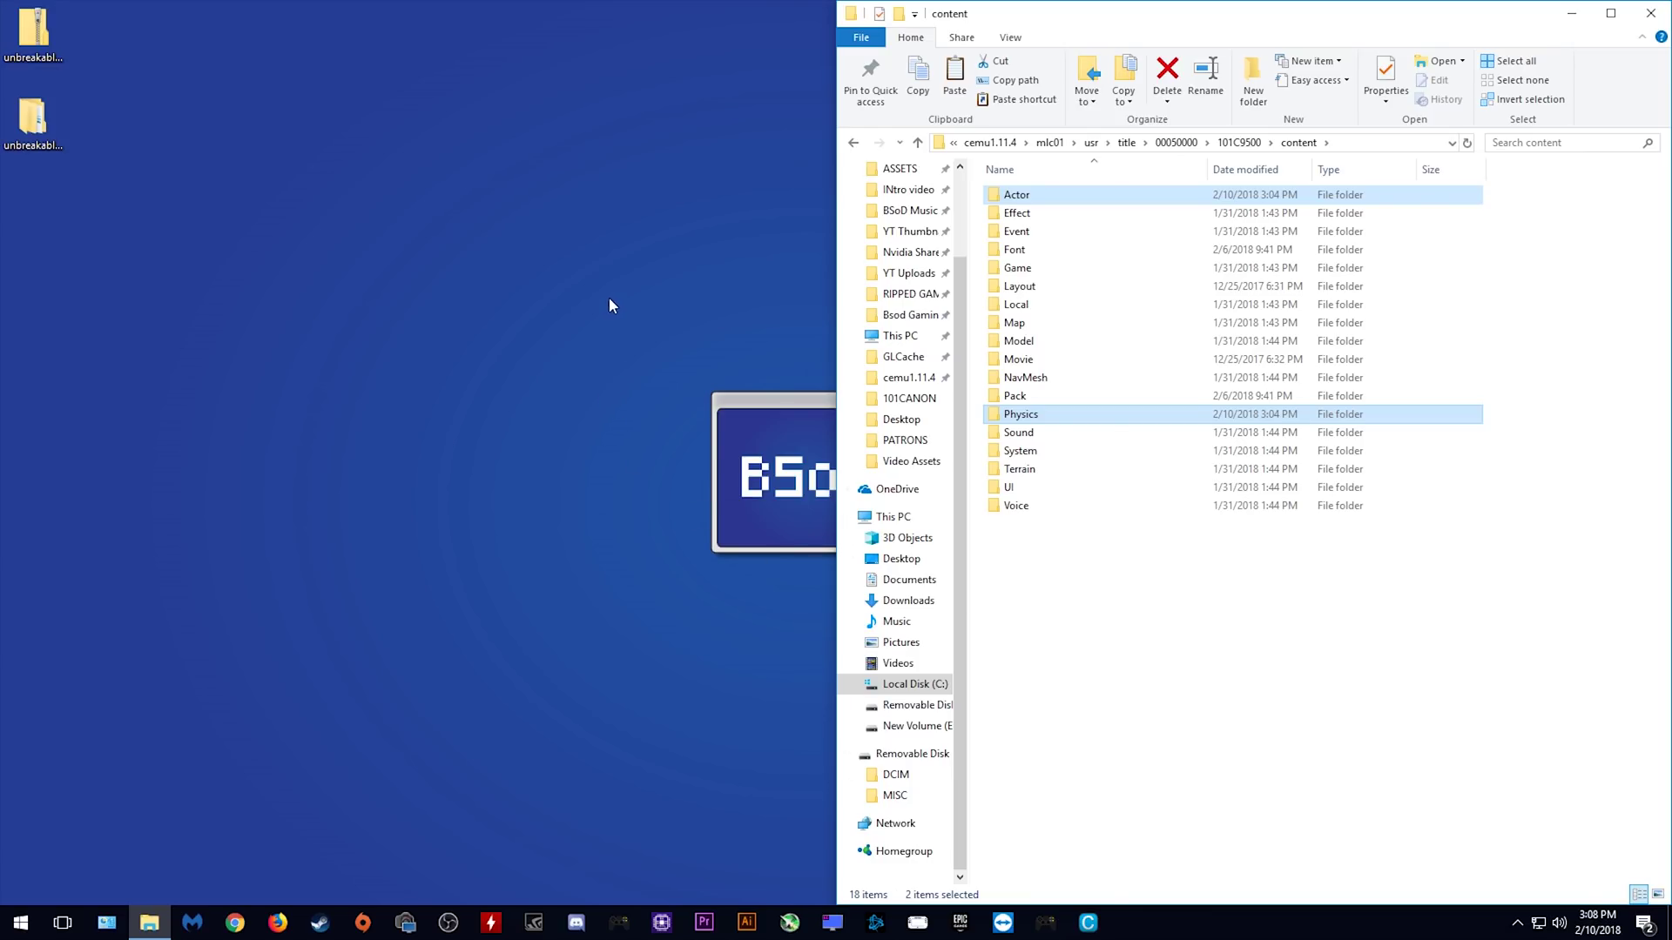
right_click(537, 265)
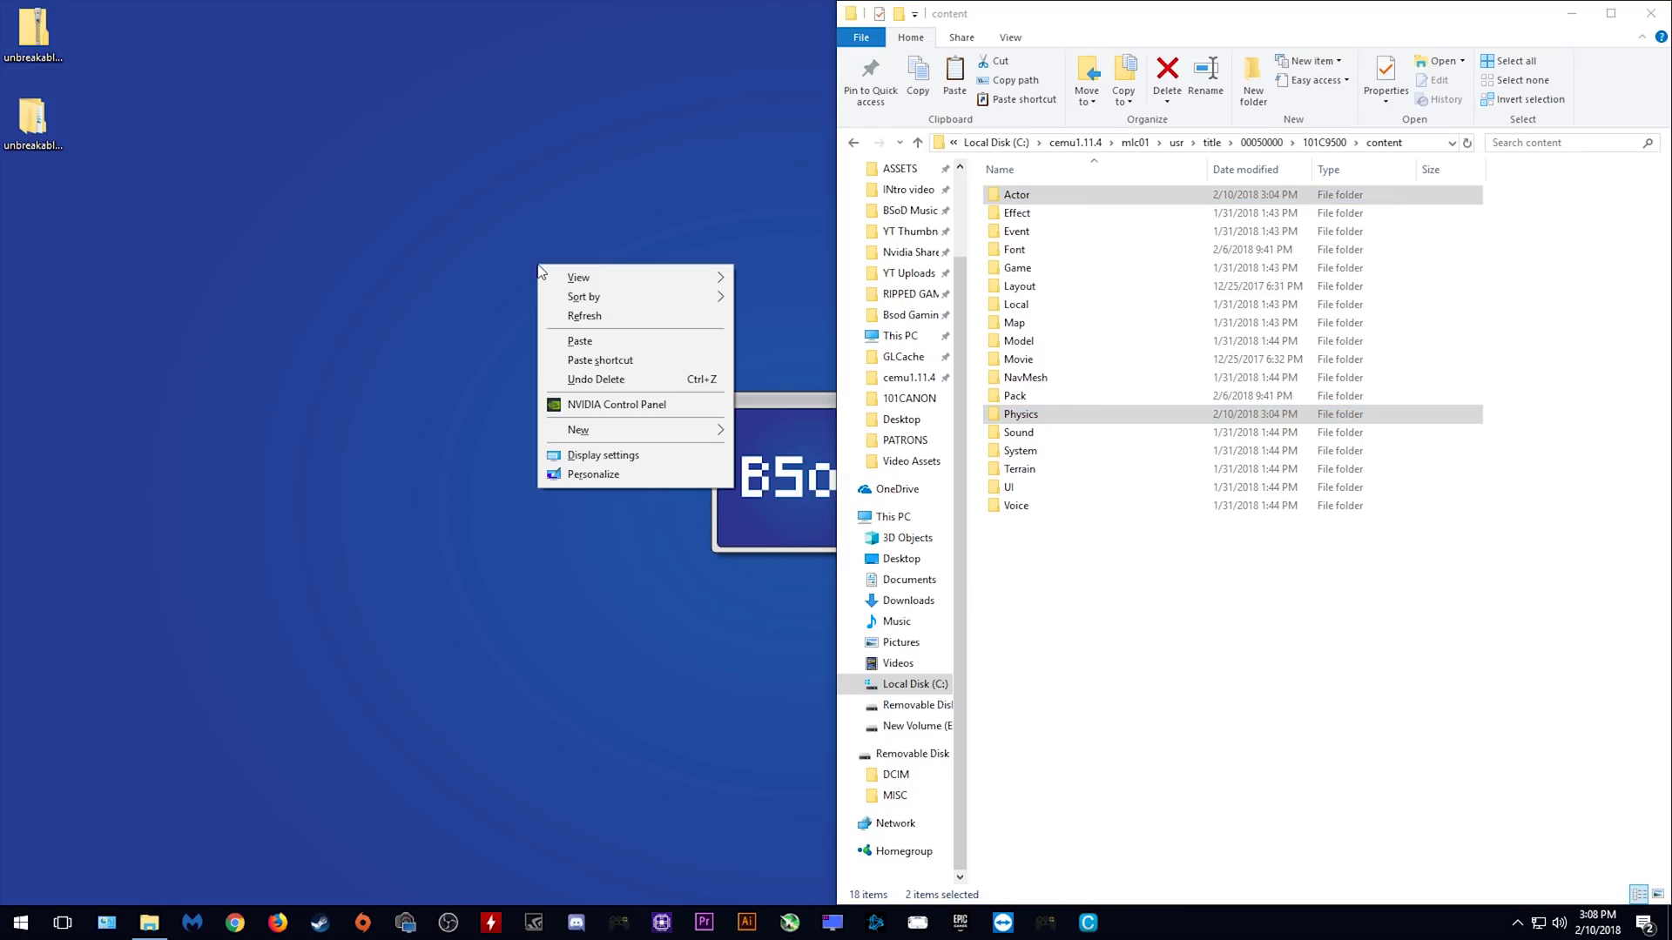
mouse_move(677, 435)
click(771, 431)
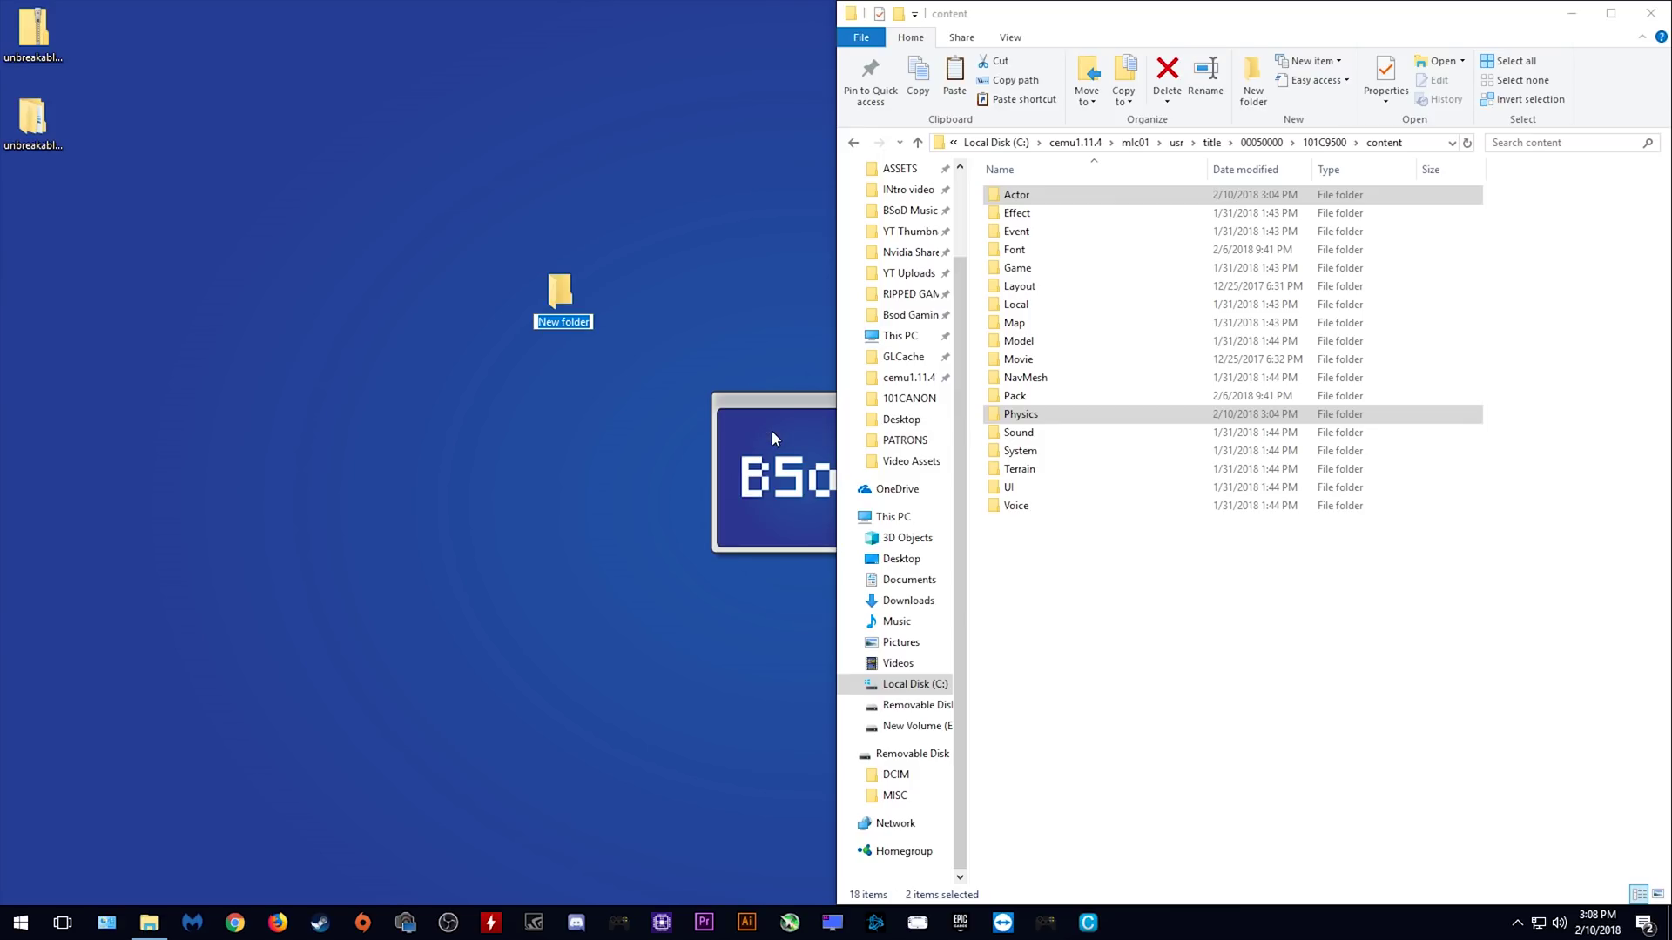
text(Weapon backup)
key(Return)
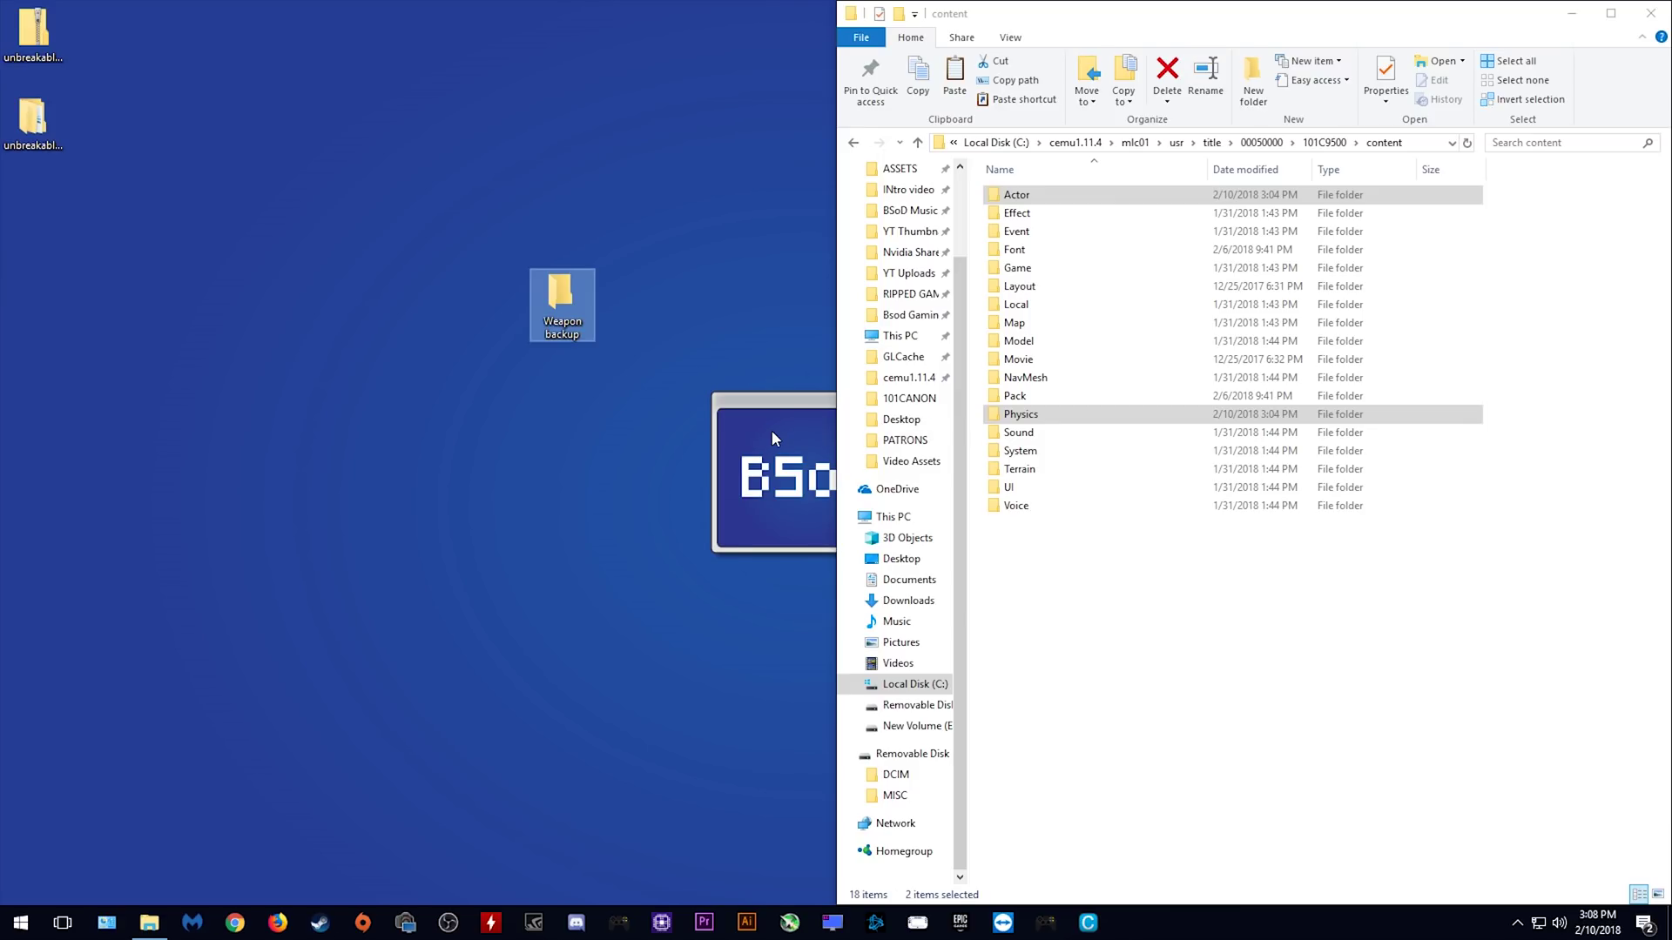
double_click(577, 310)
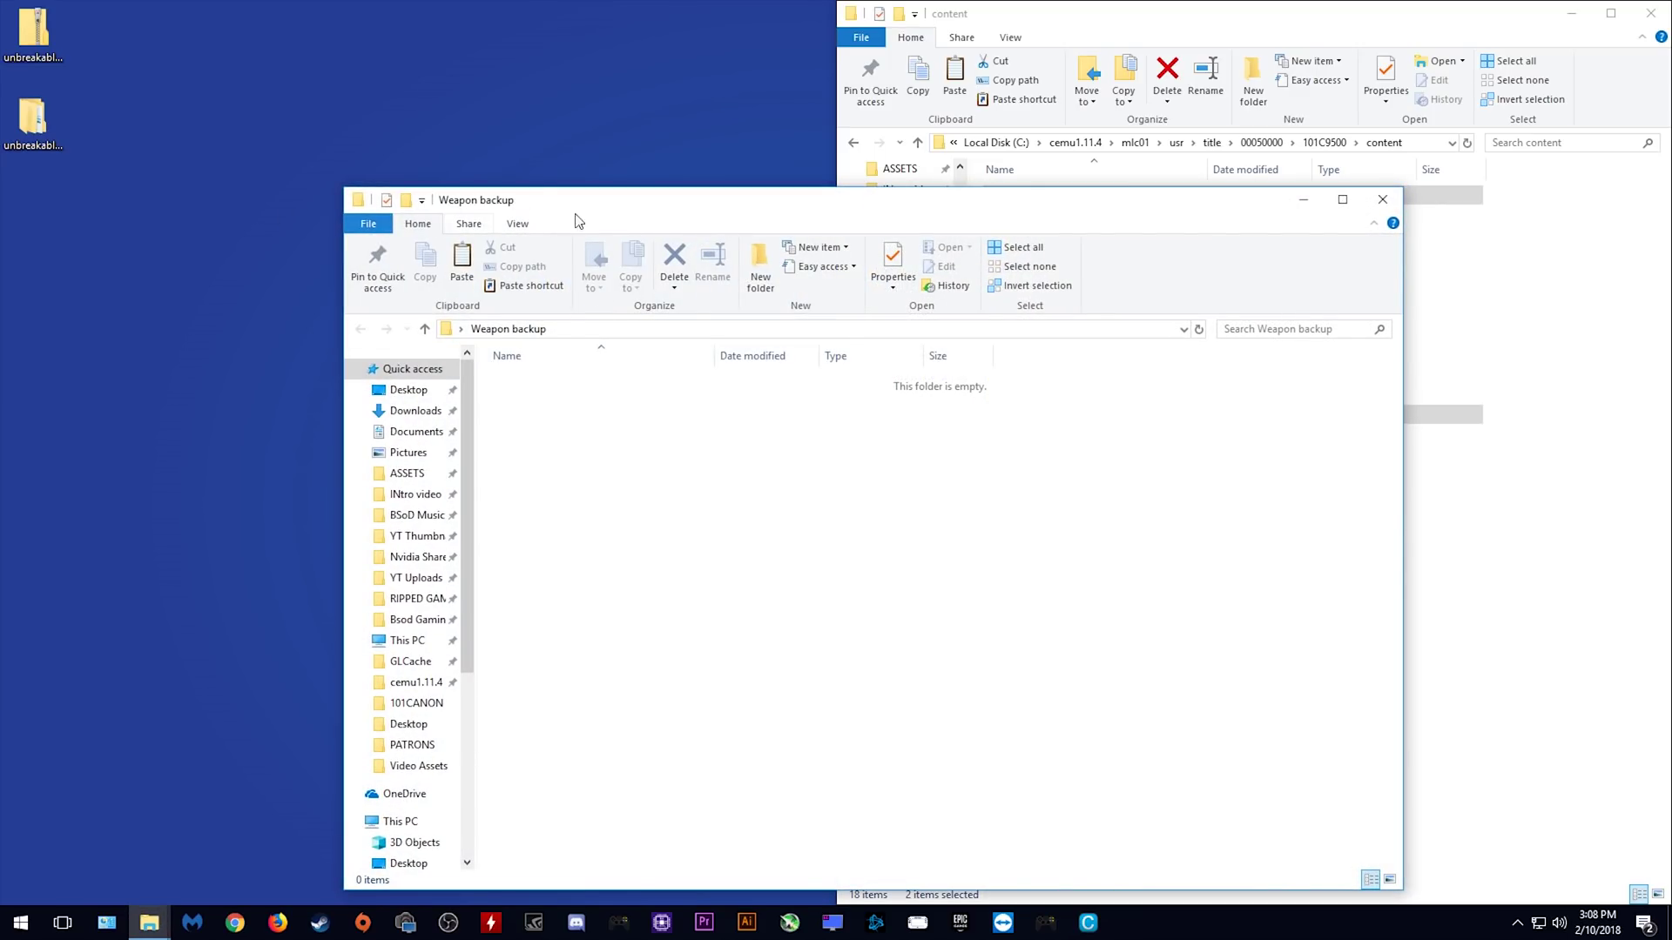
key(super+Left)
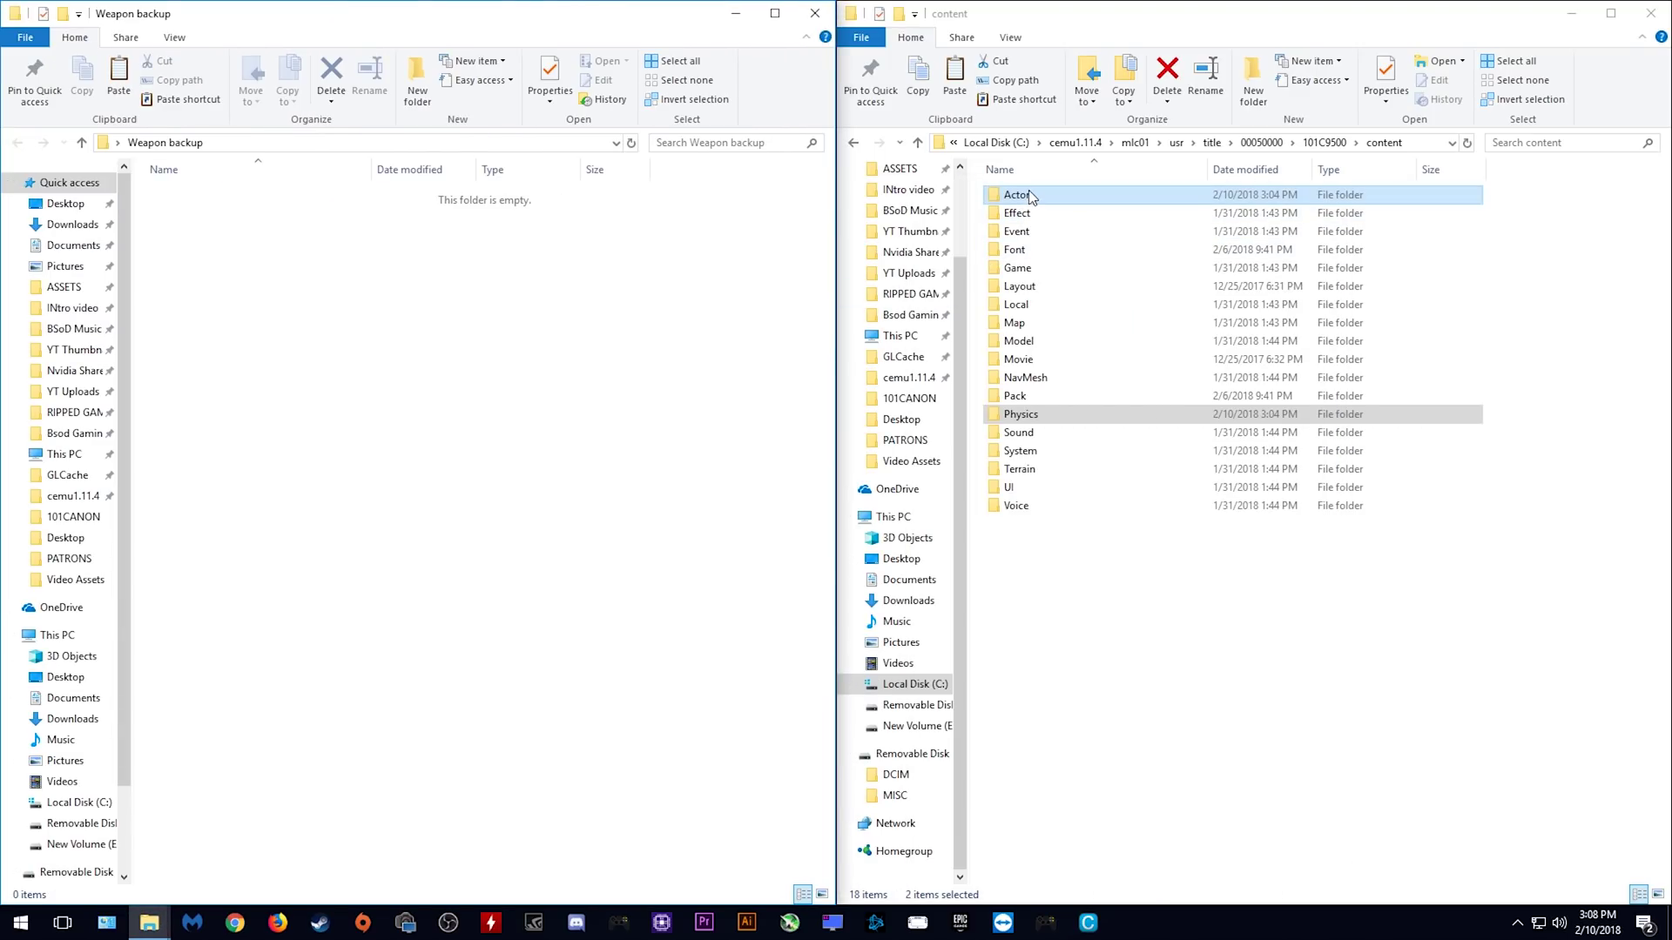
- Copy the Actor and Physics folders from content into Weapon backup, close it, and place the backup folder beside the mod files on the desktop
click(1089, 411)
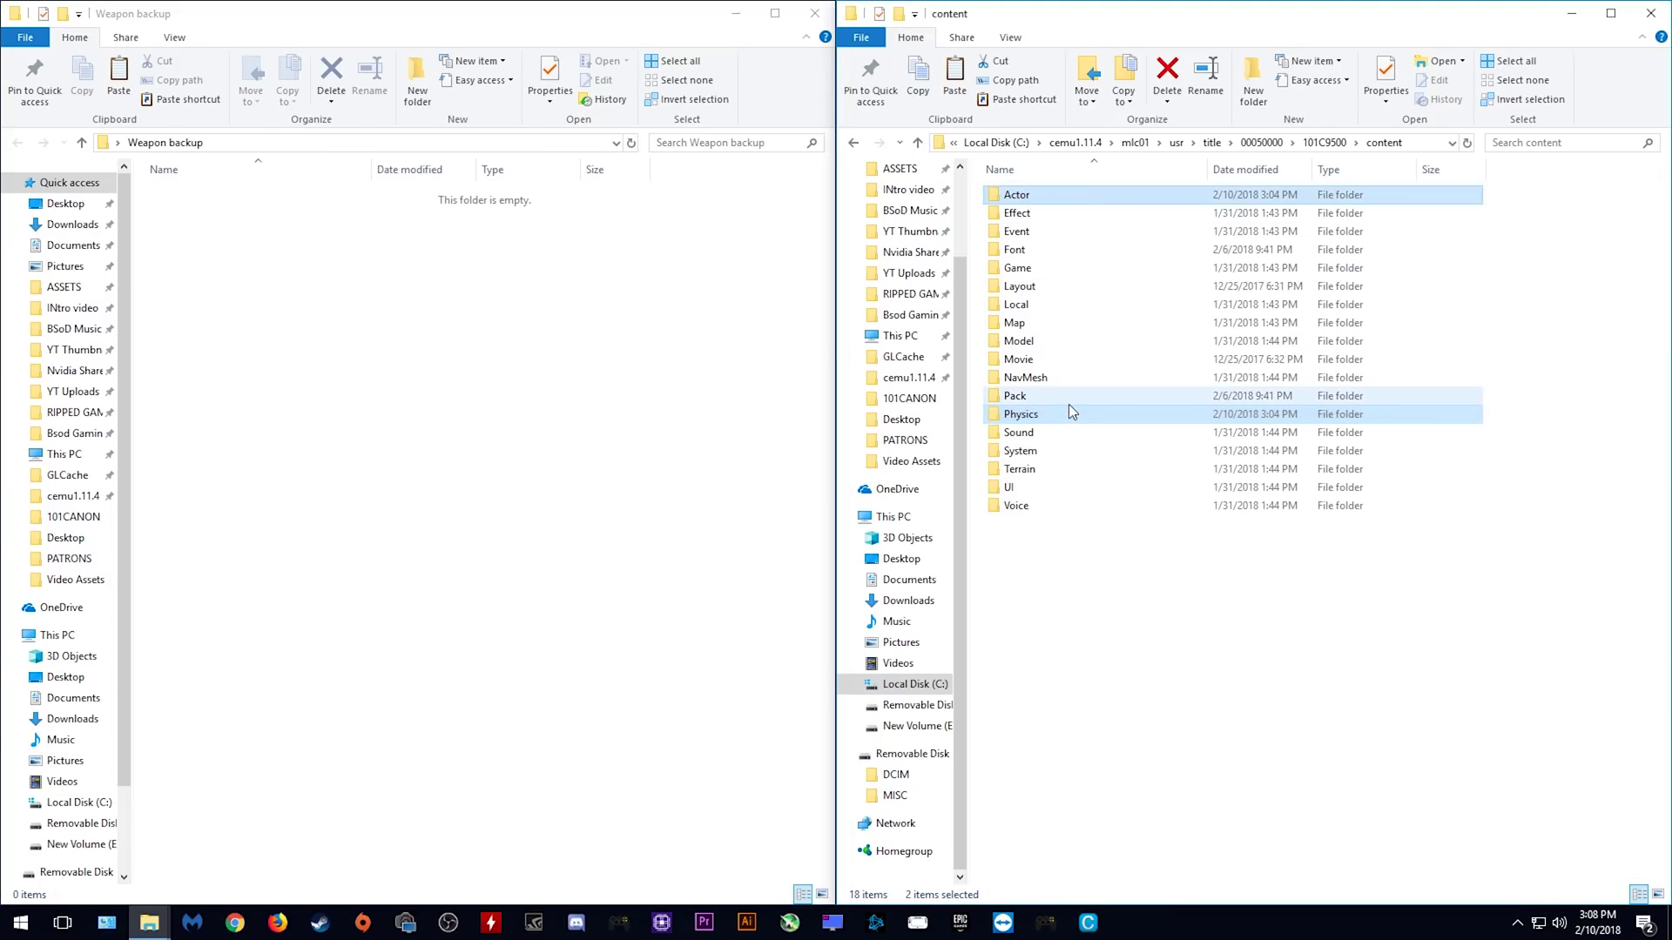
right_click(1072, 412)
click(1114, 649)
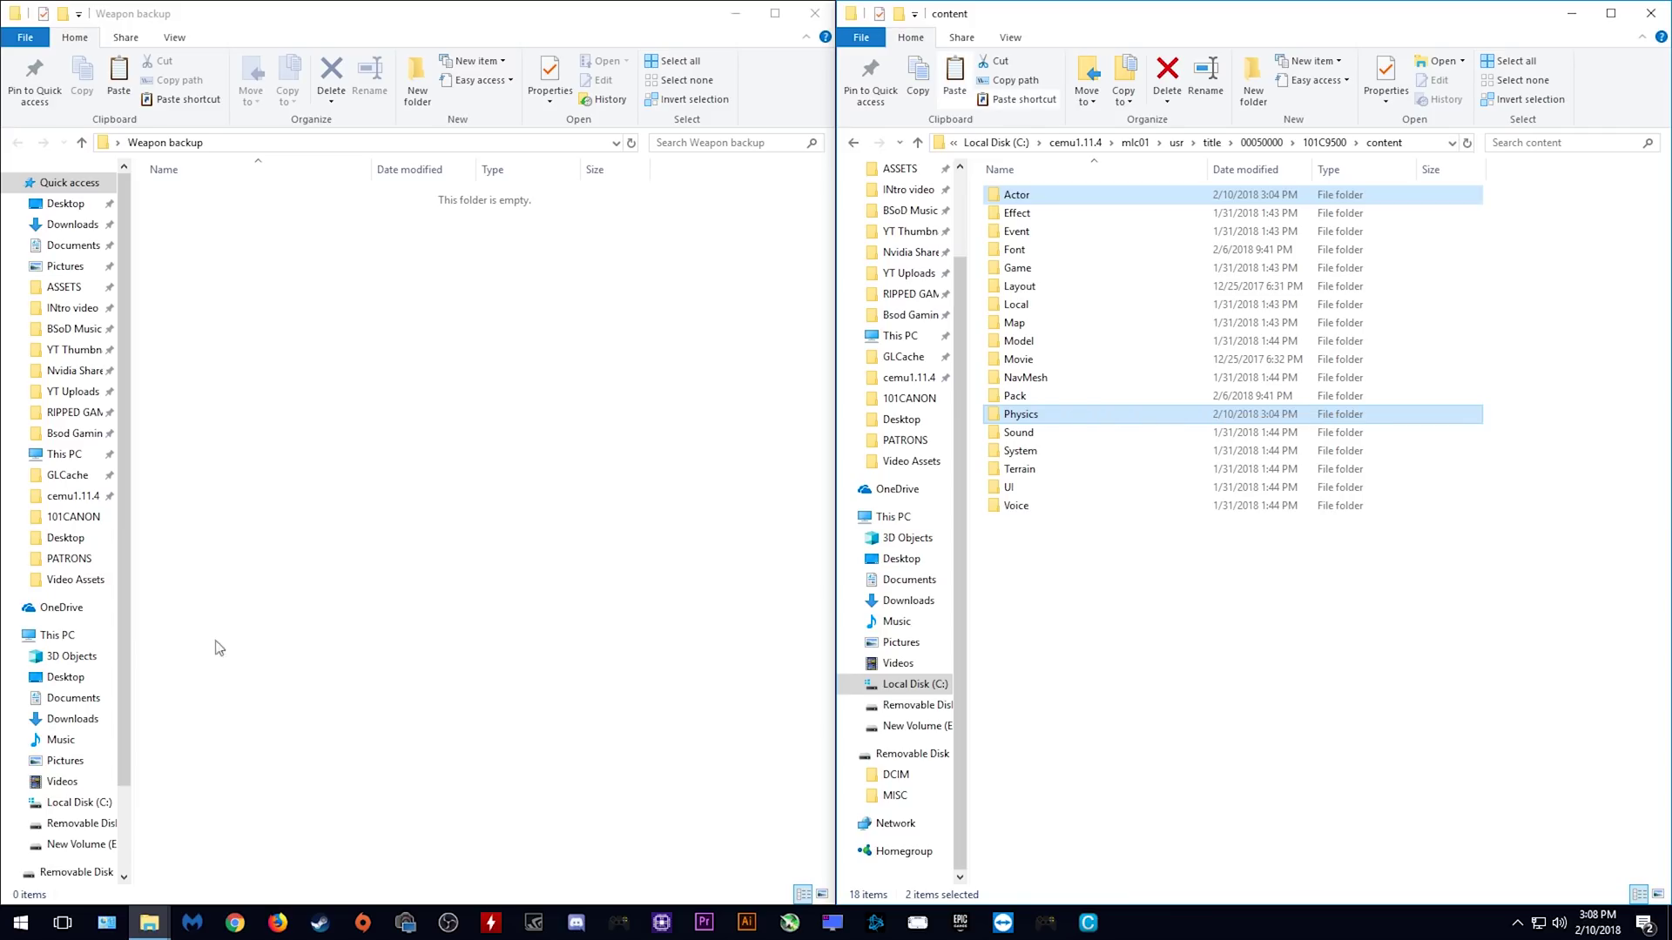
right_click(301, 304)
click(358, 423)
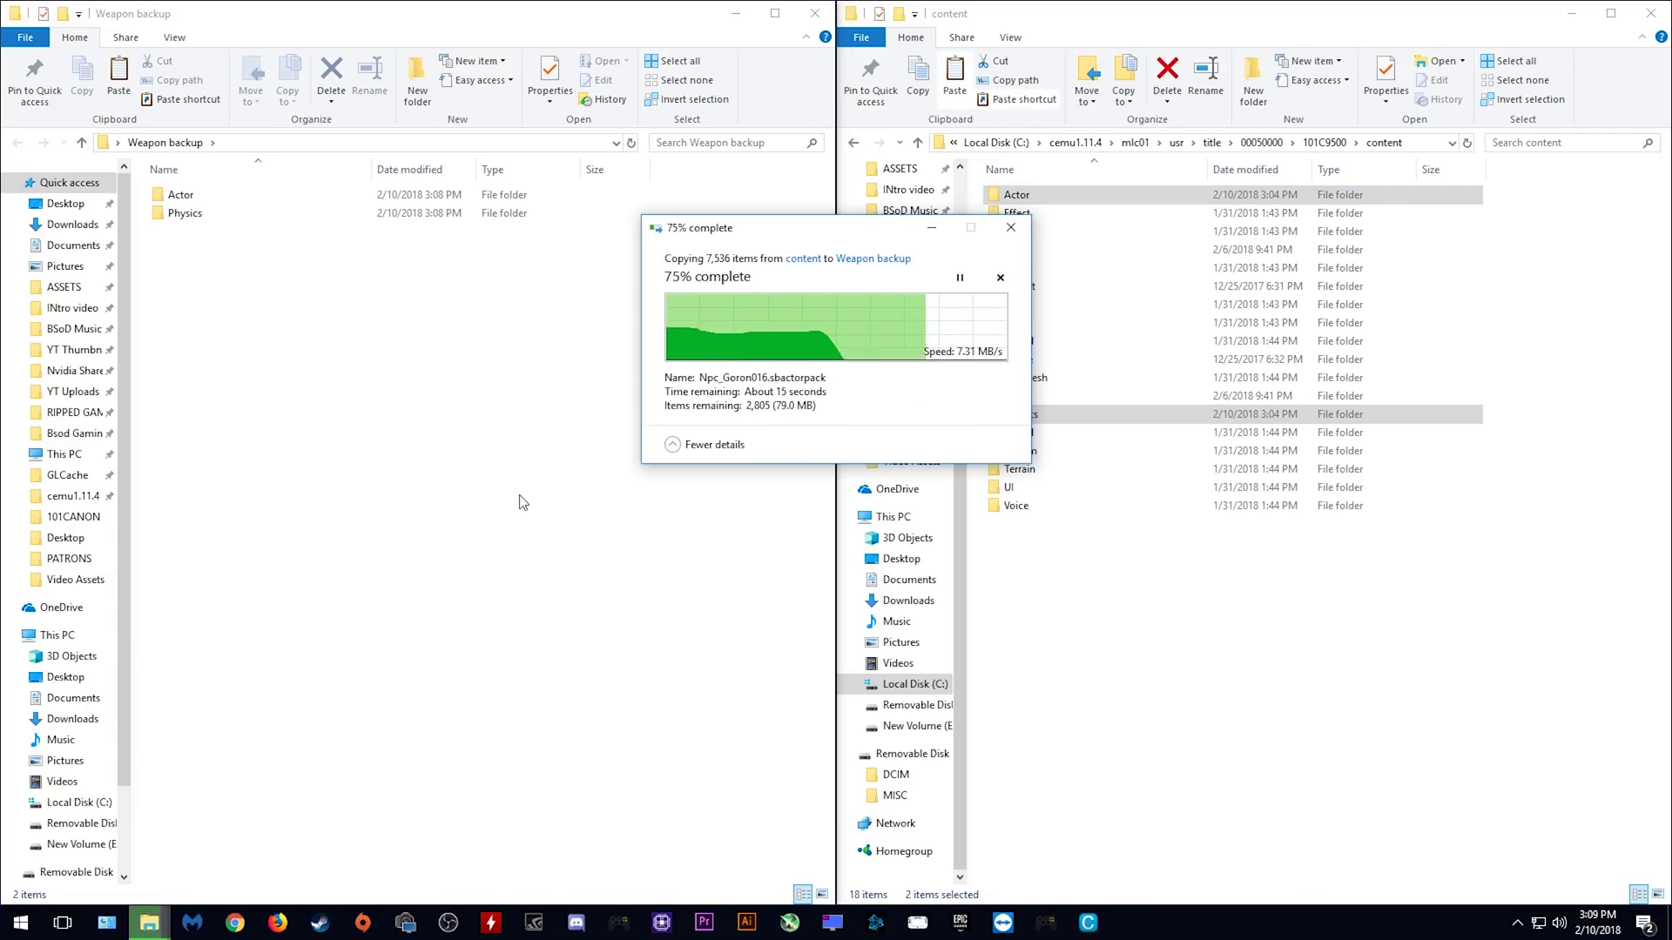
click(518, 500)
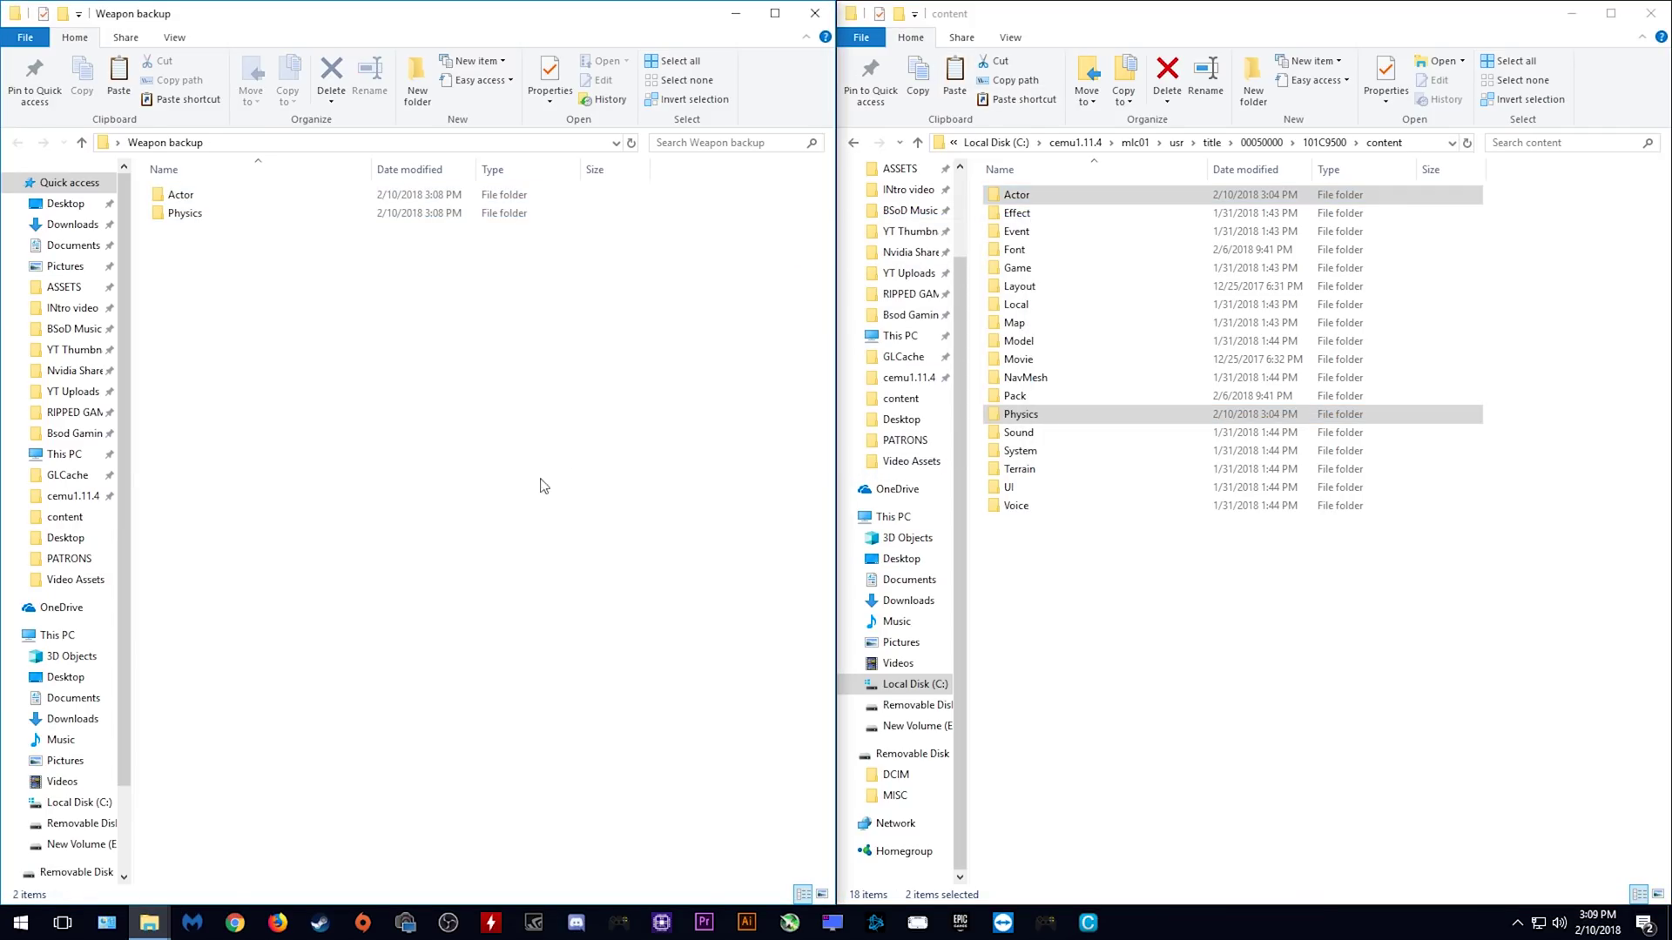
click(815, 13)
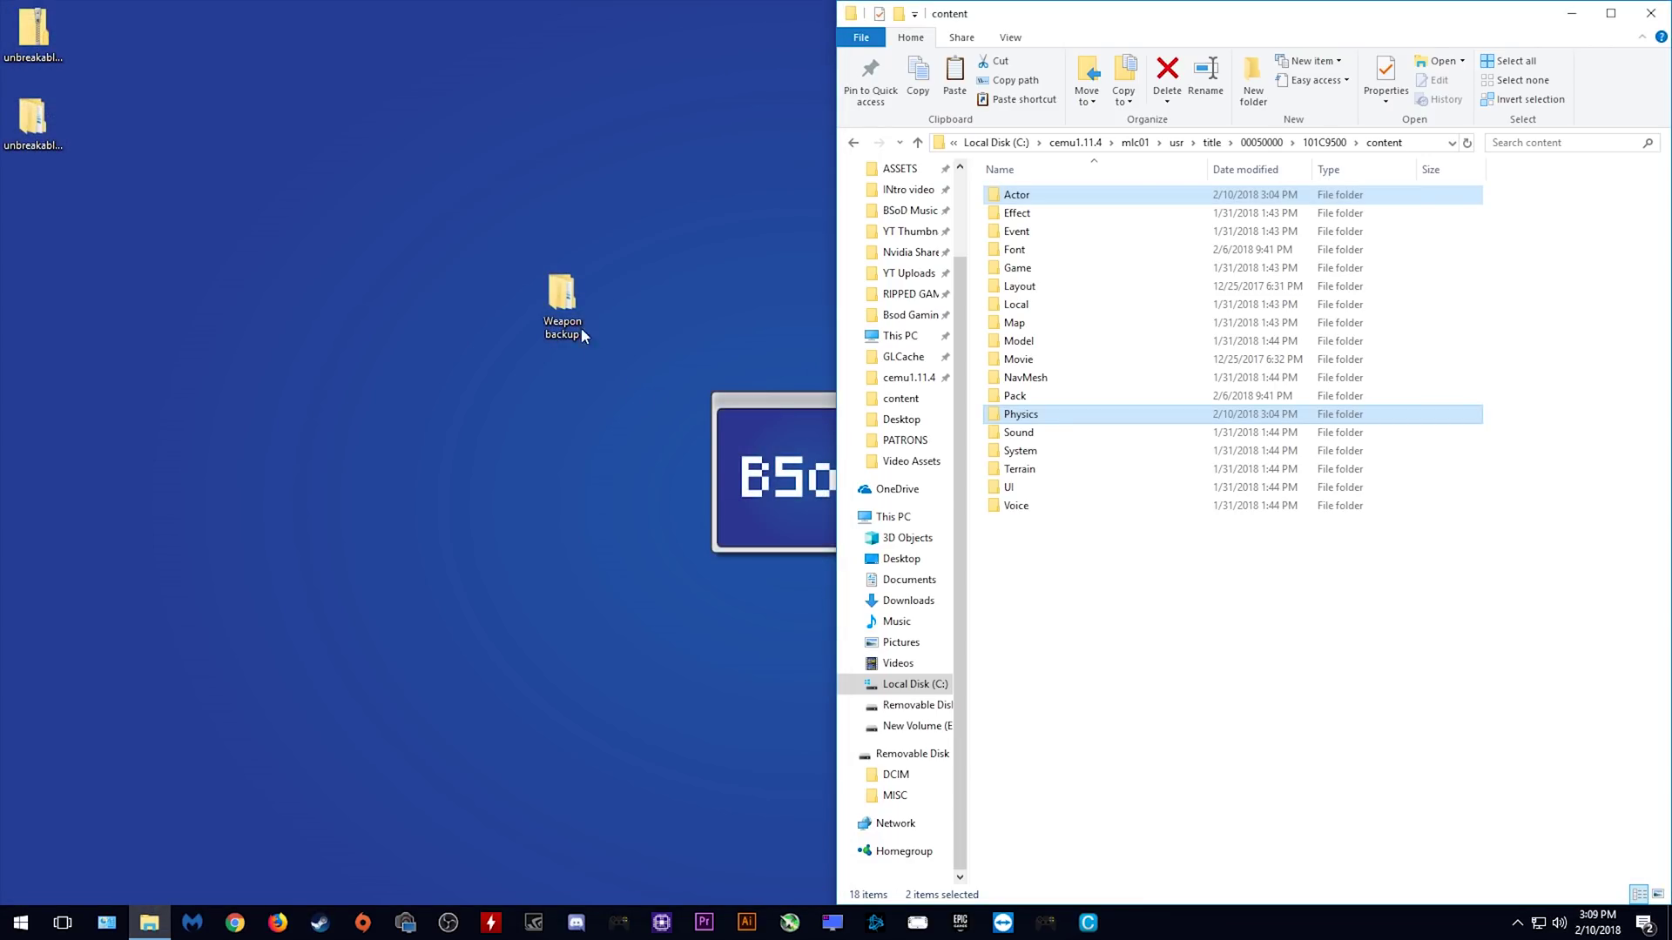
drag(561, 300, 165, 39)
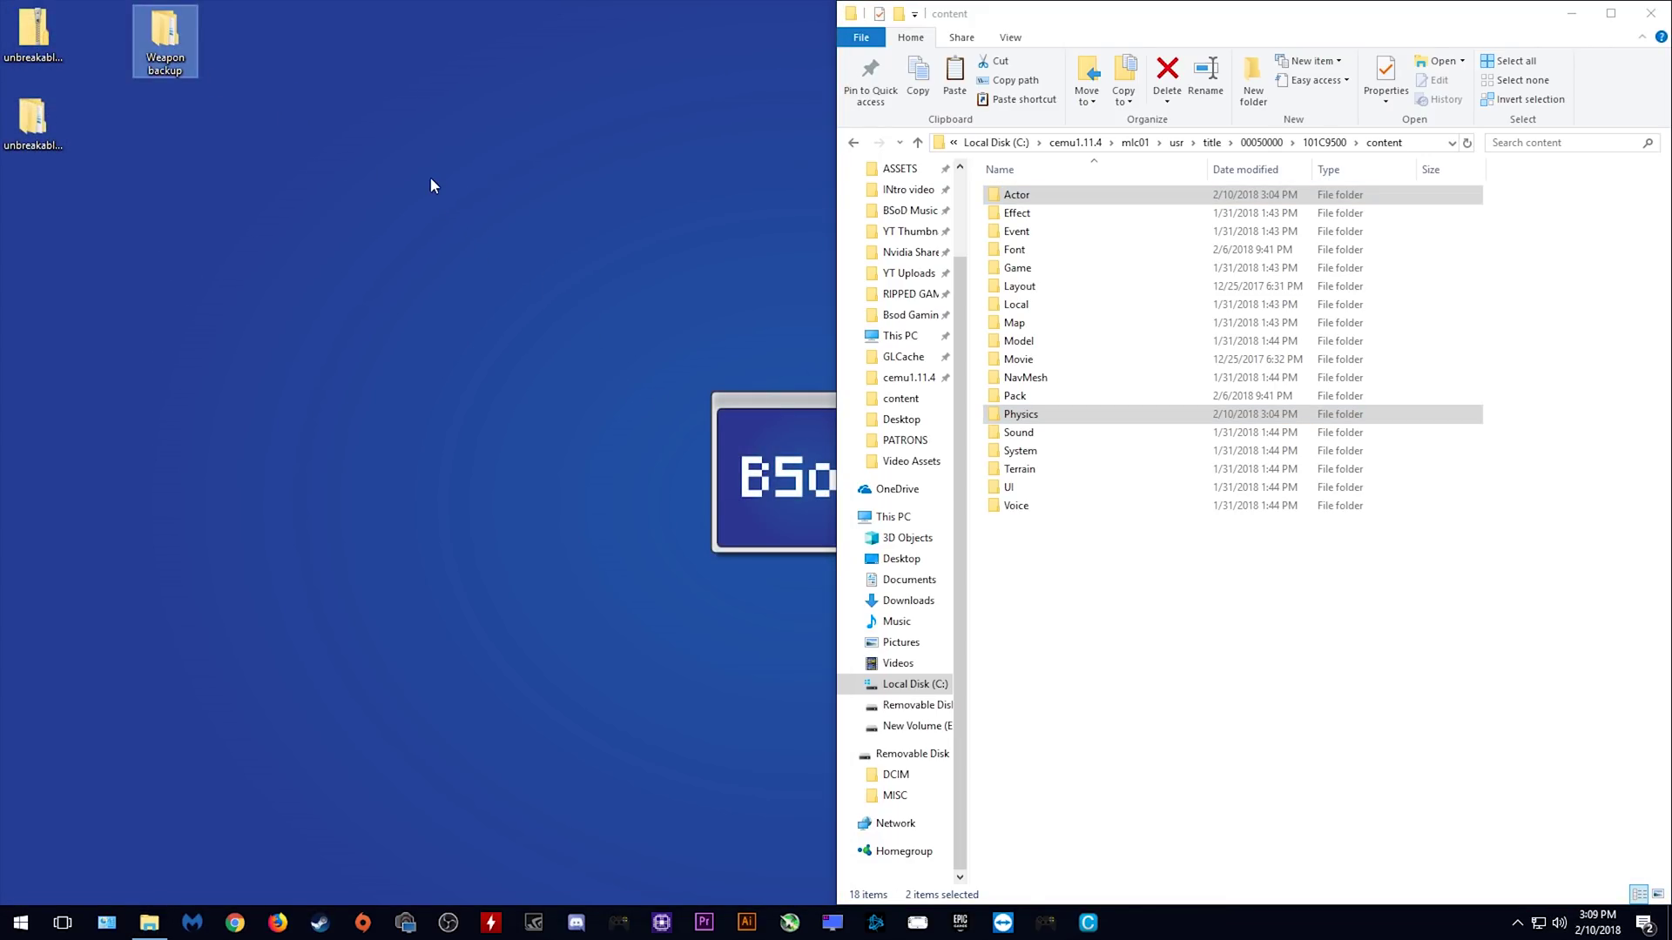
- Open the extracted unbreakable_weapons_1.4.0 folder beside the game's content folder and go into its Content subfolder
click(32, 131)
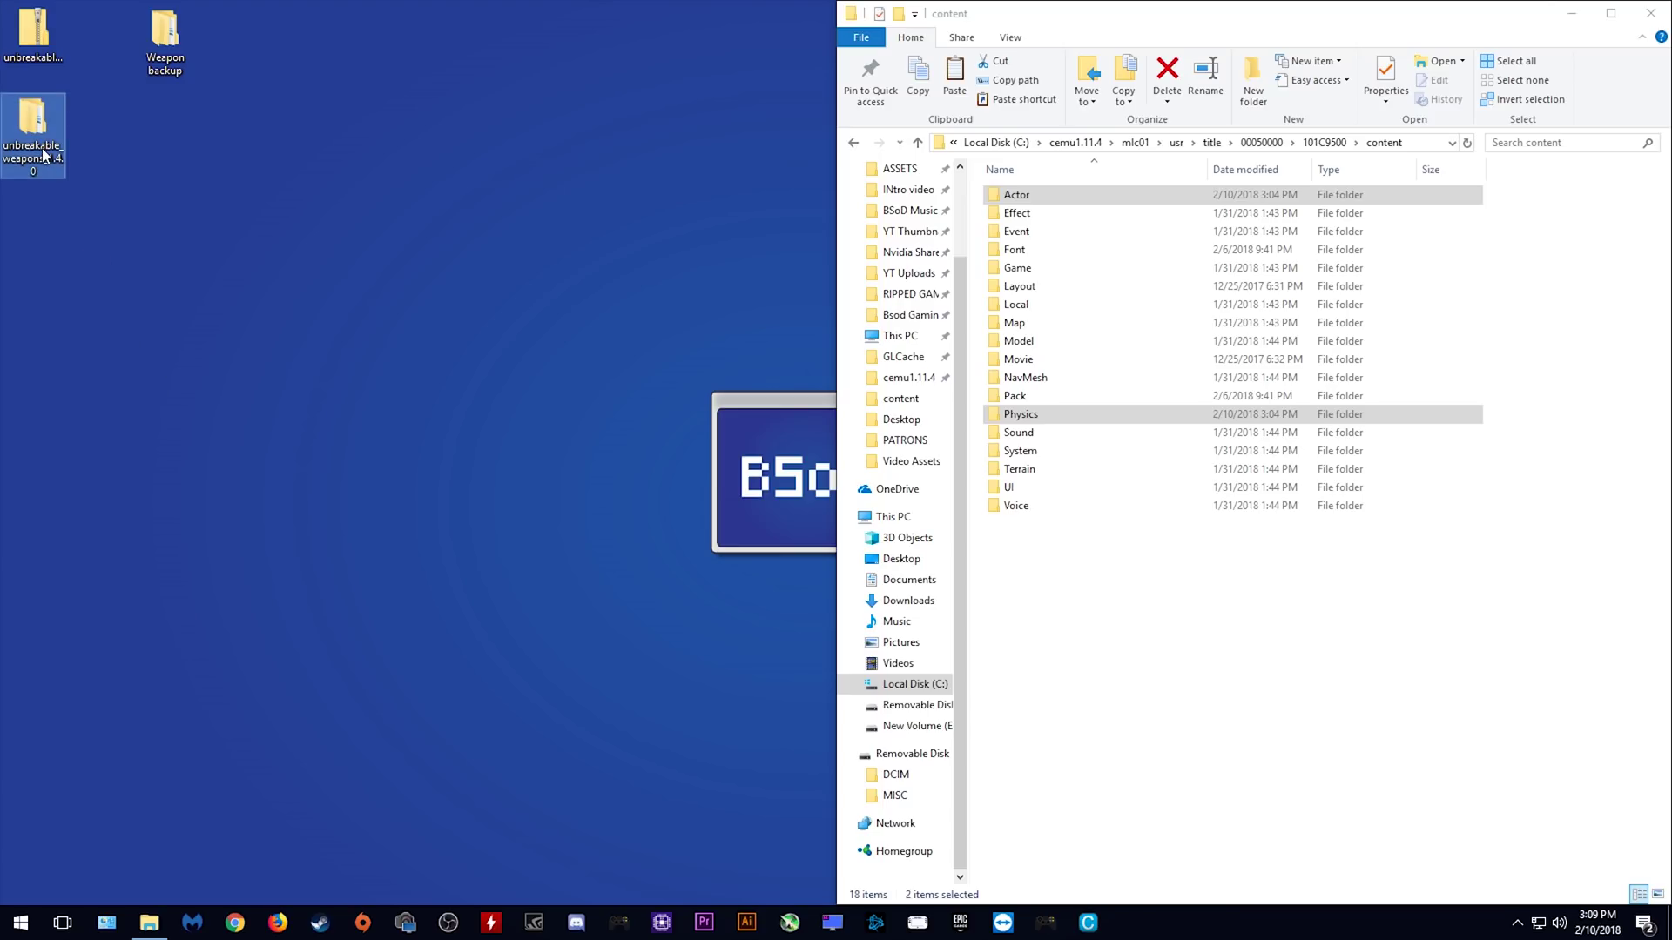
double_click(40, 139)
drag(677, 217, 1, 261)
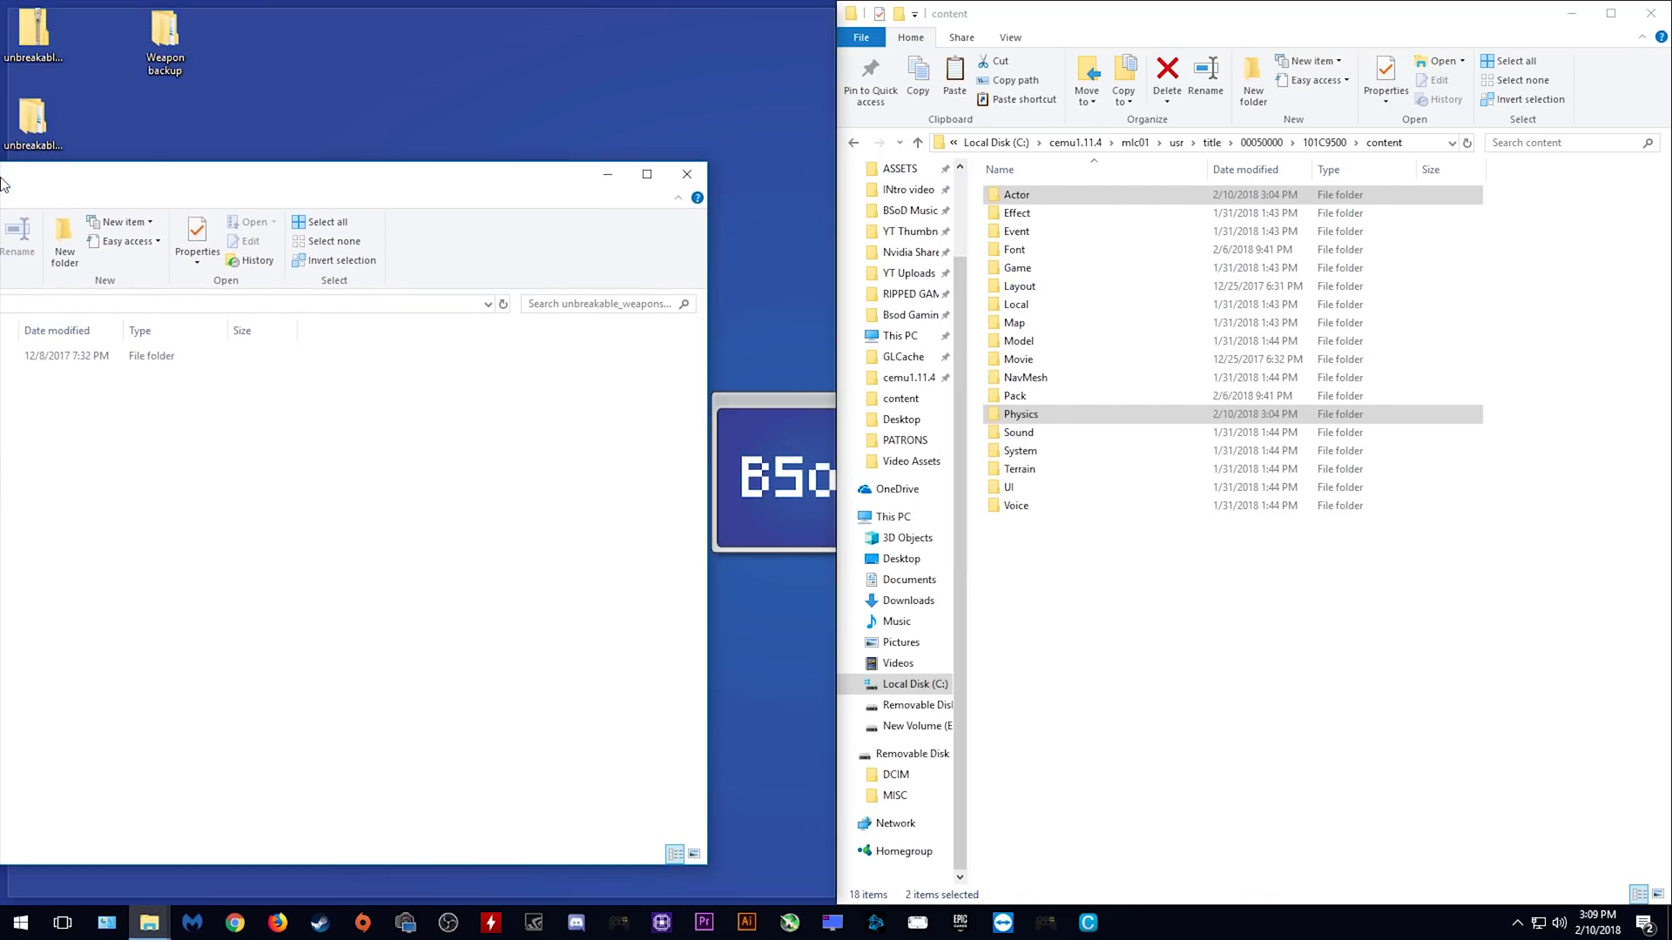
double_click(186, 197)
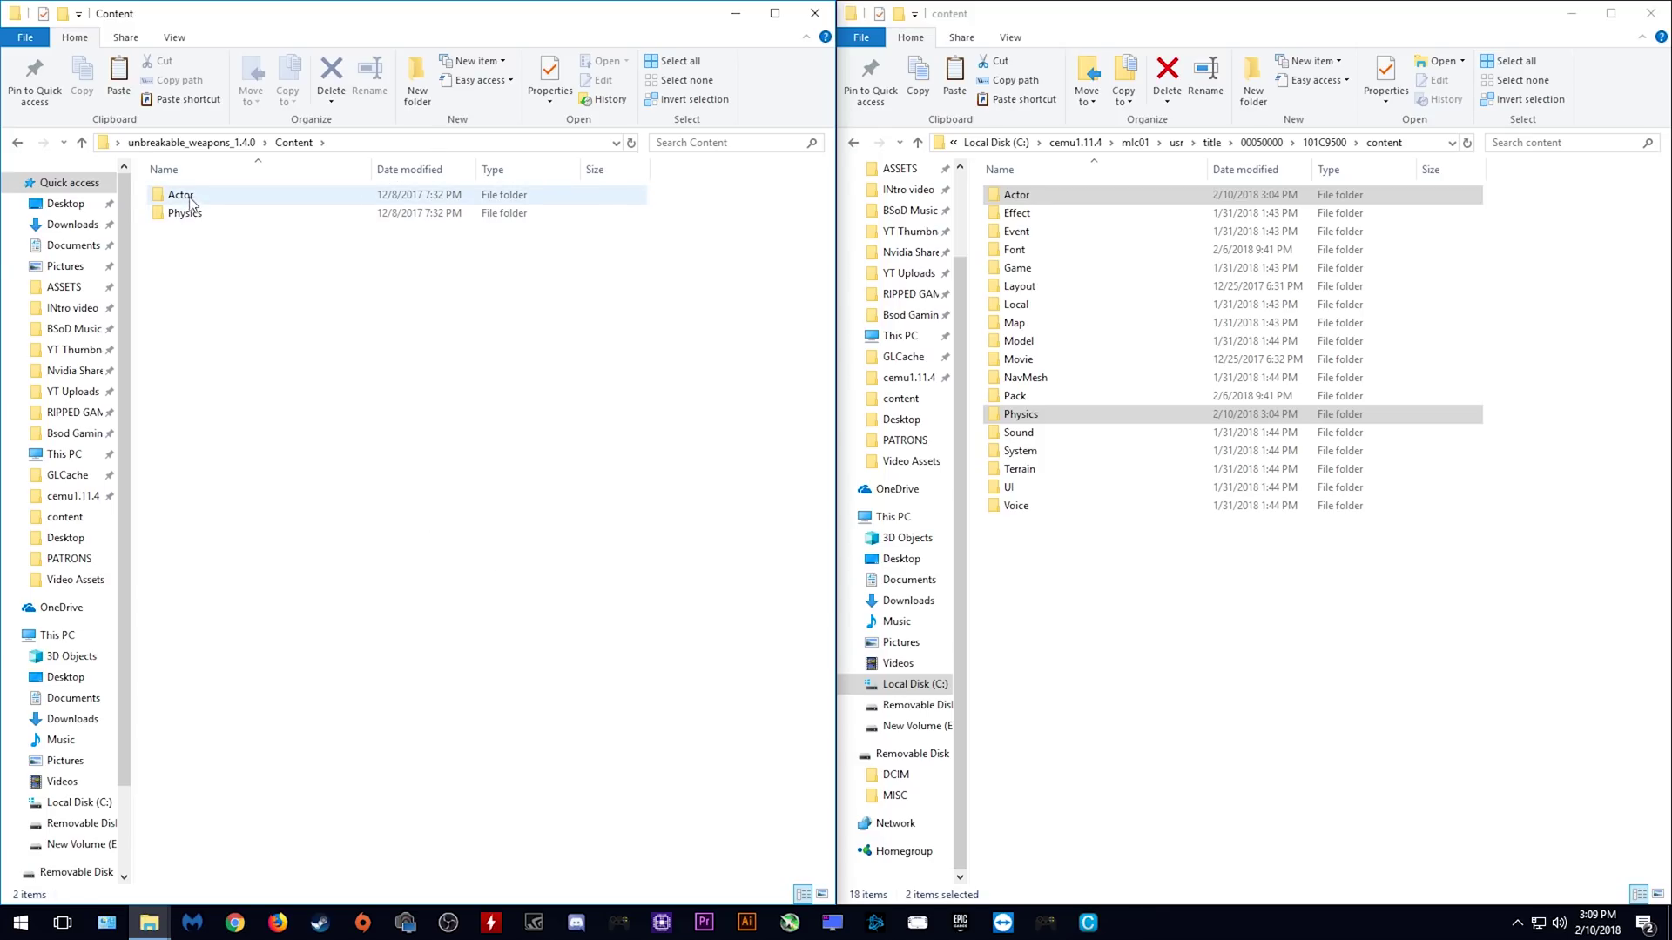
- Move the mod's Actor and Physics folders into the game's content folder, replacing the files in the destination, and close the mod folder
click(189, 196)
click(196, 217)
click(288, 367)
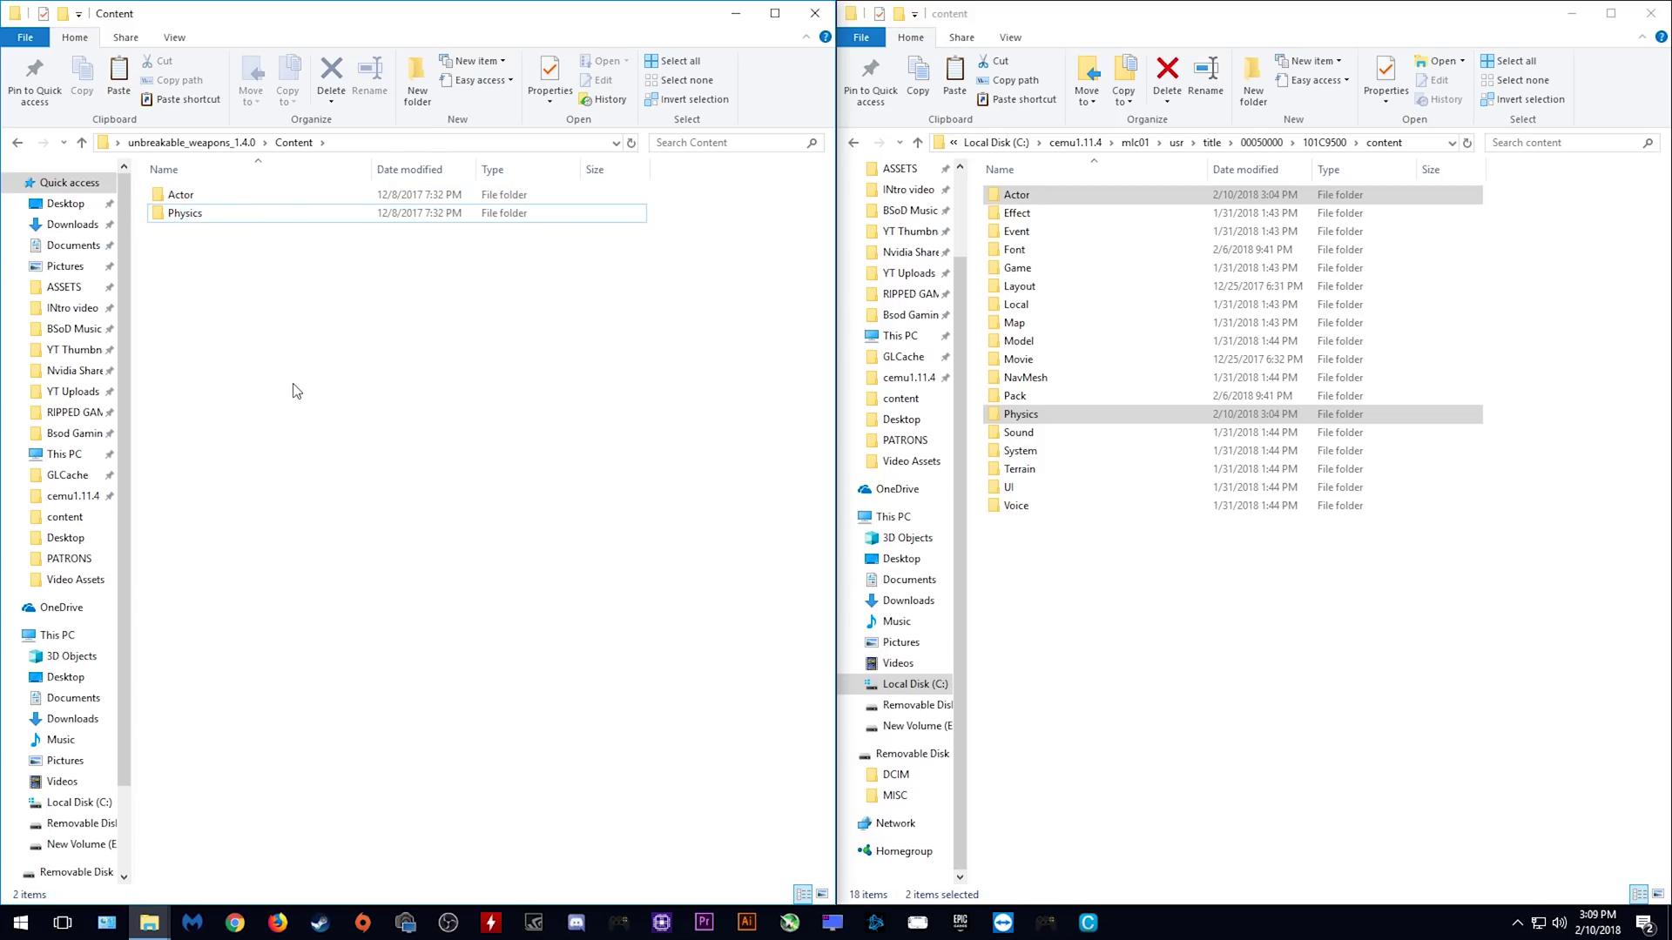
drag(281, 283, 1525, 353)
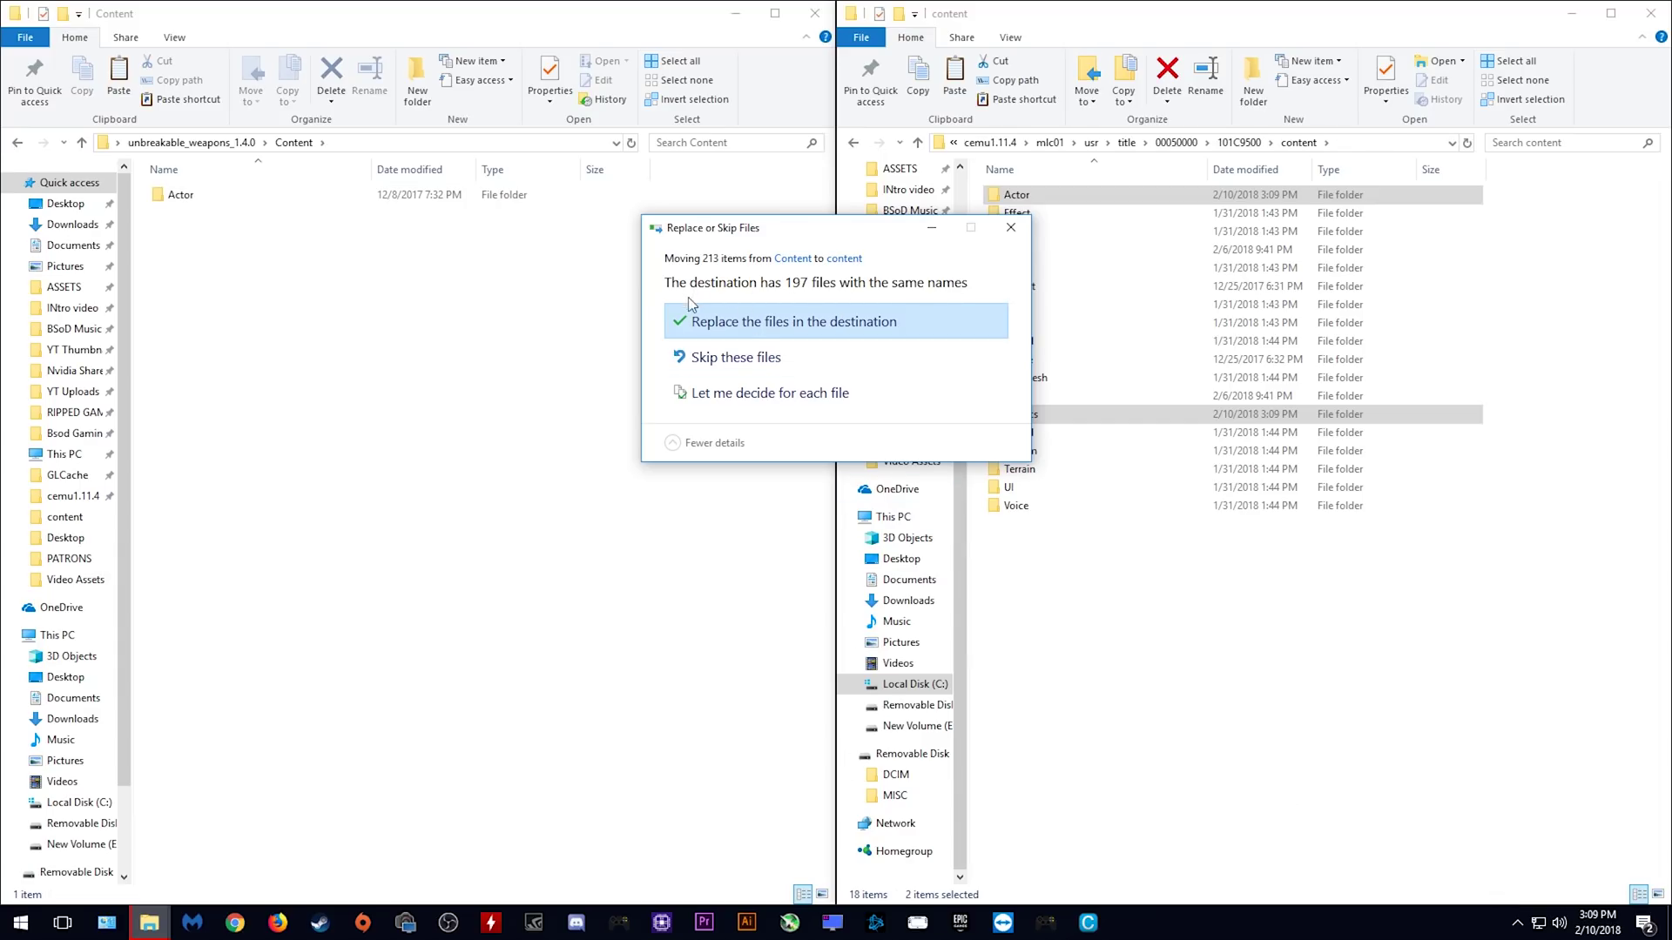
click(824, 320)
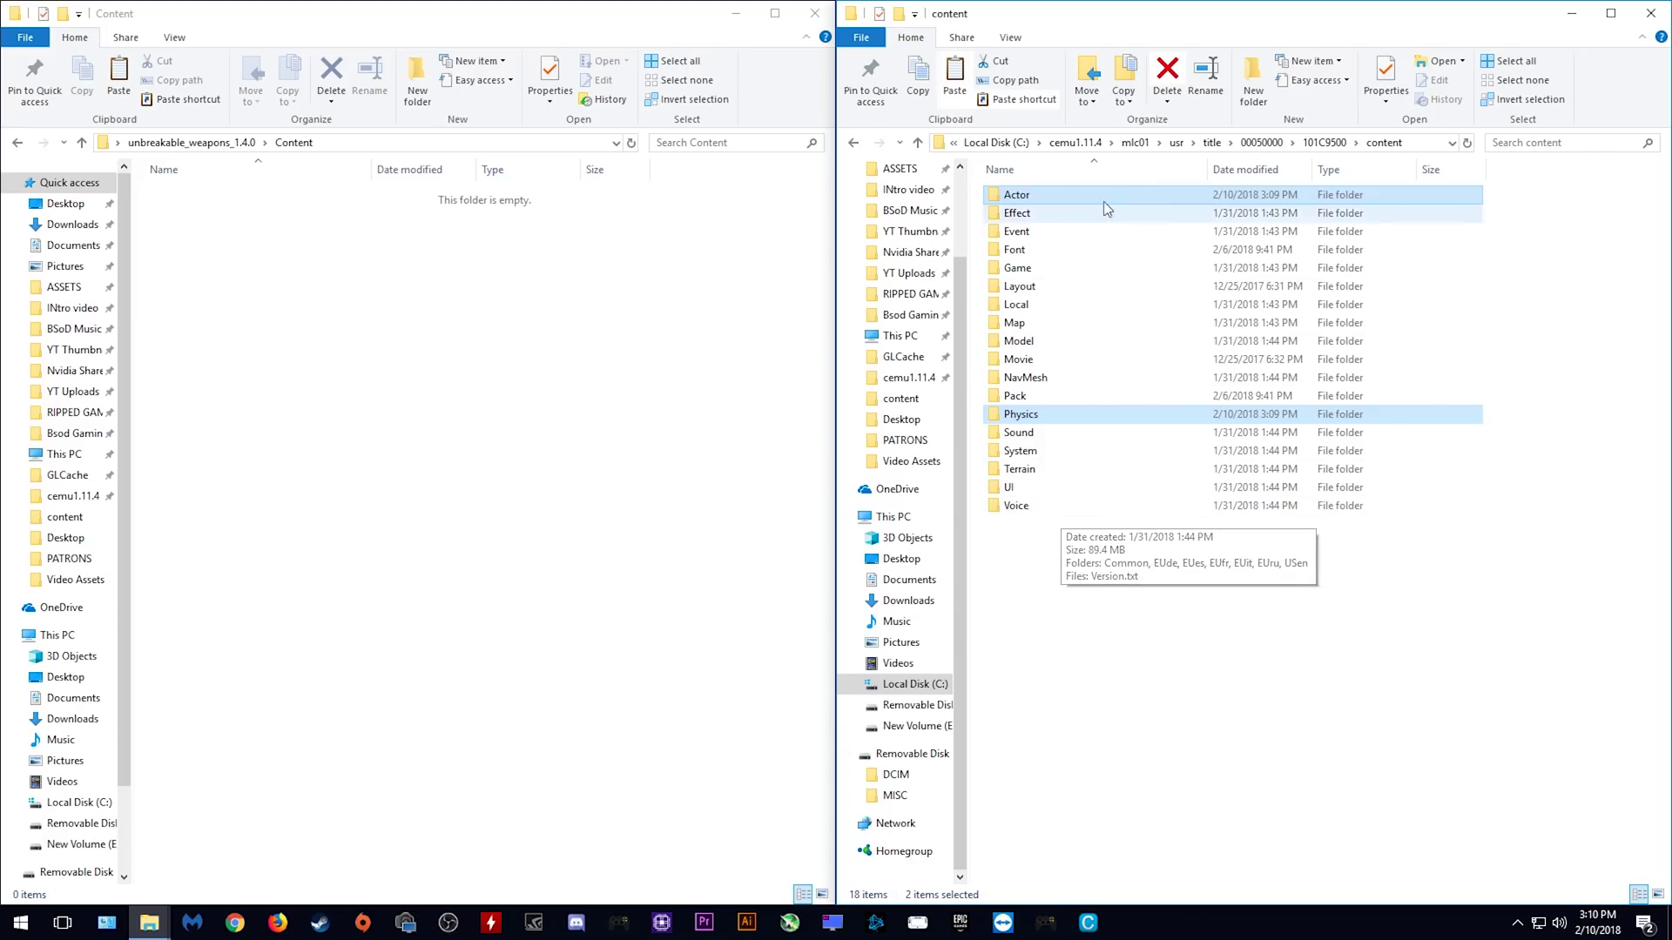
click(824, 16)
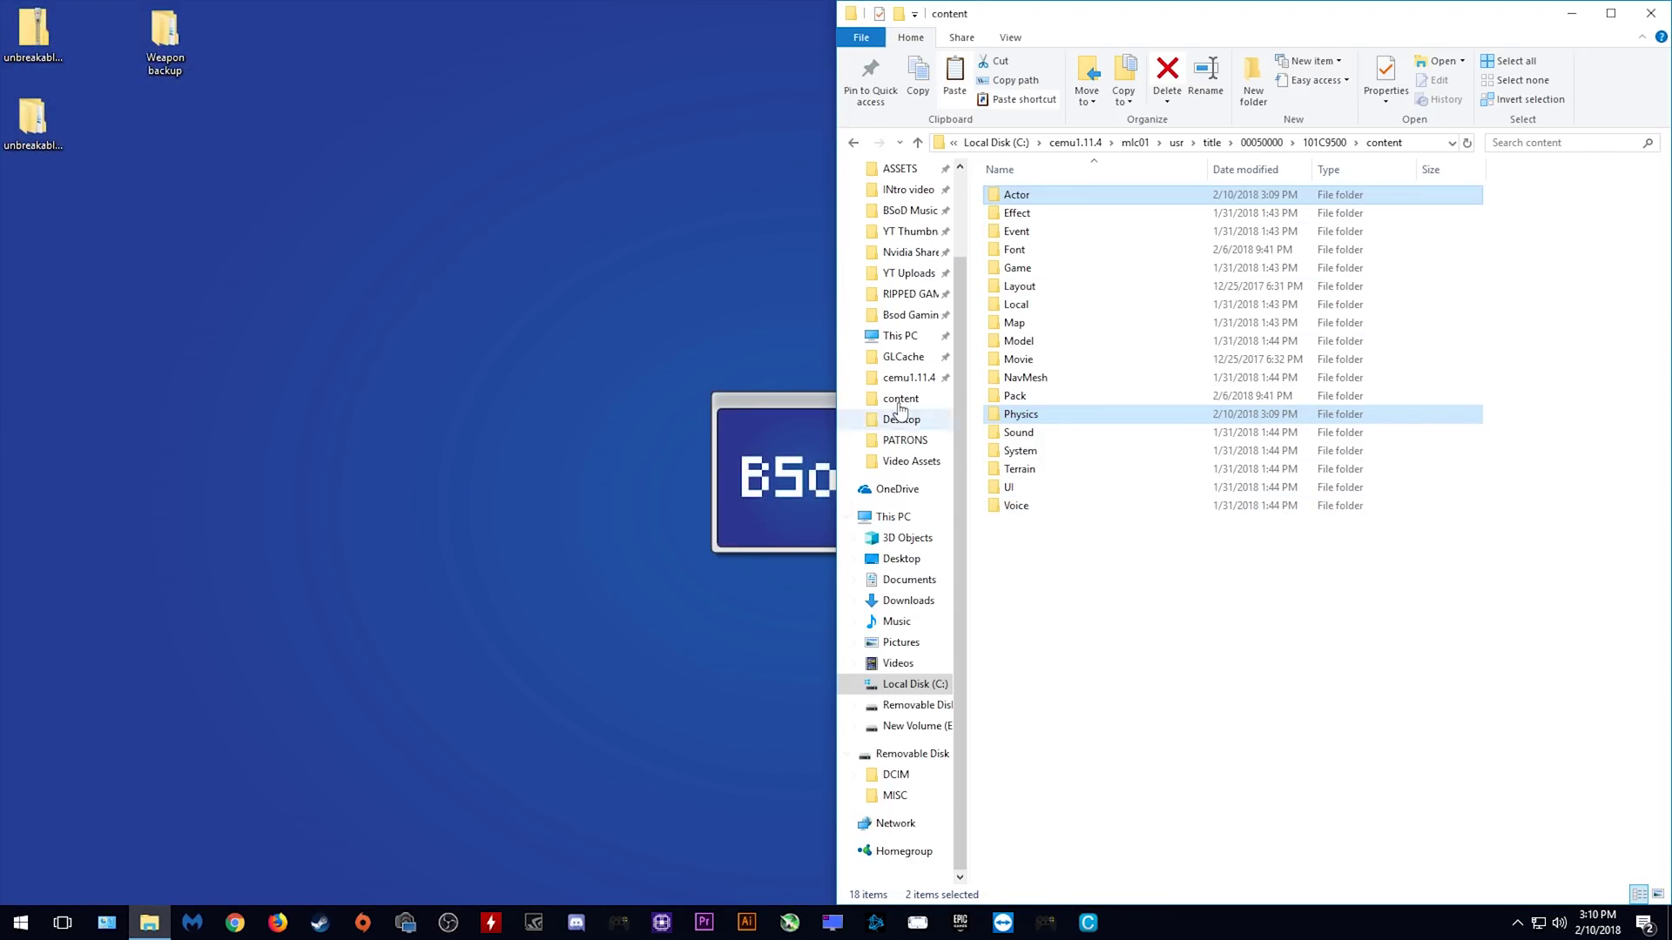
drag(1195, 18, 949, 96)
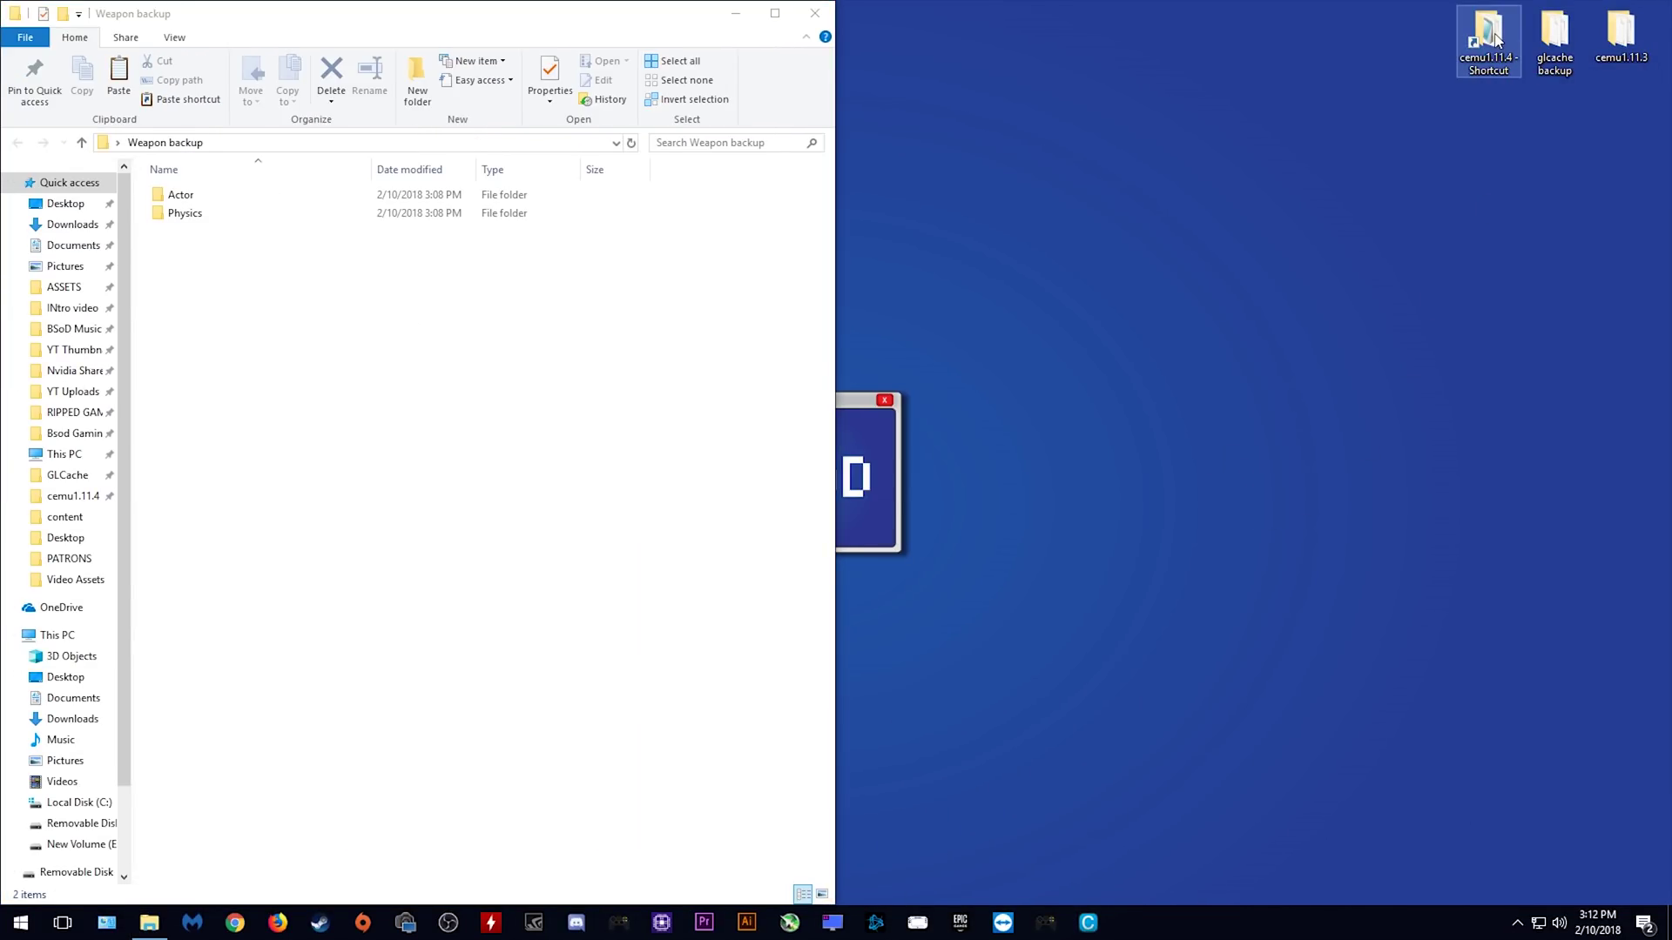
- Open the cemu1.11.4 shortcut beside Weapon backup and browse to mlc01\usr\title\00050000\101C9500\content
double_click(1497, 40)
drag(1231, 110, 1671, 128)
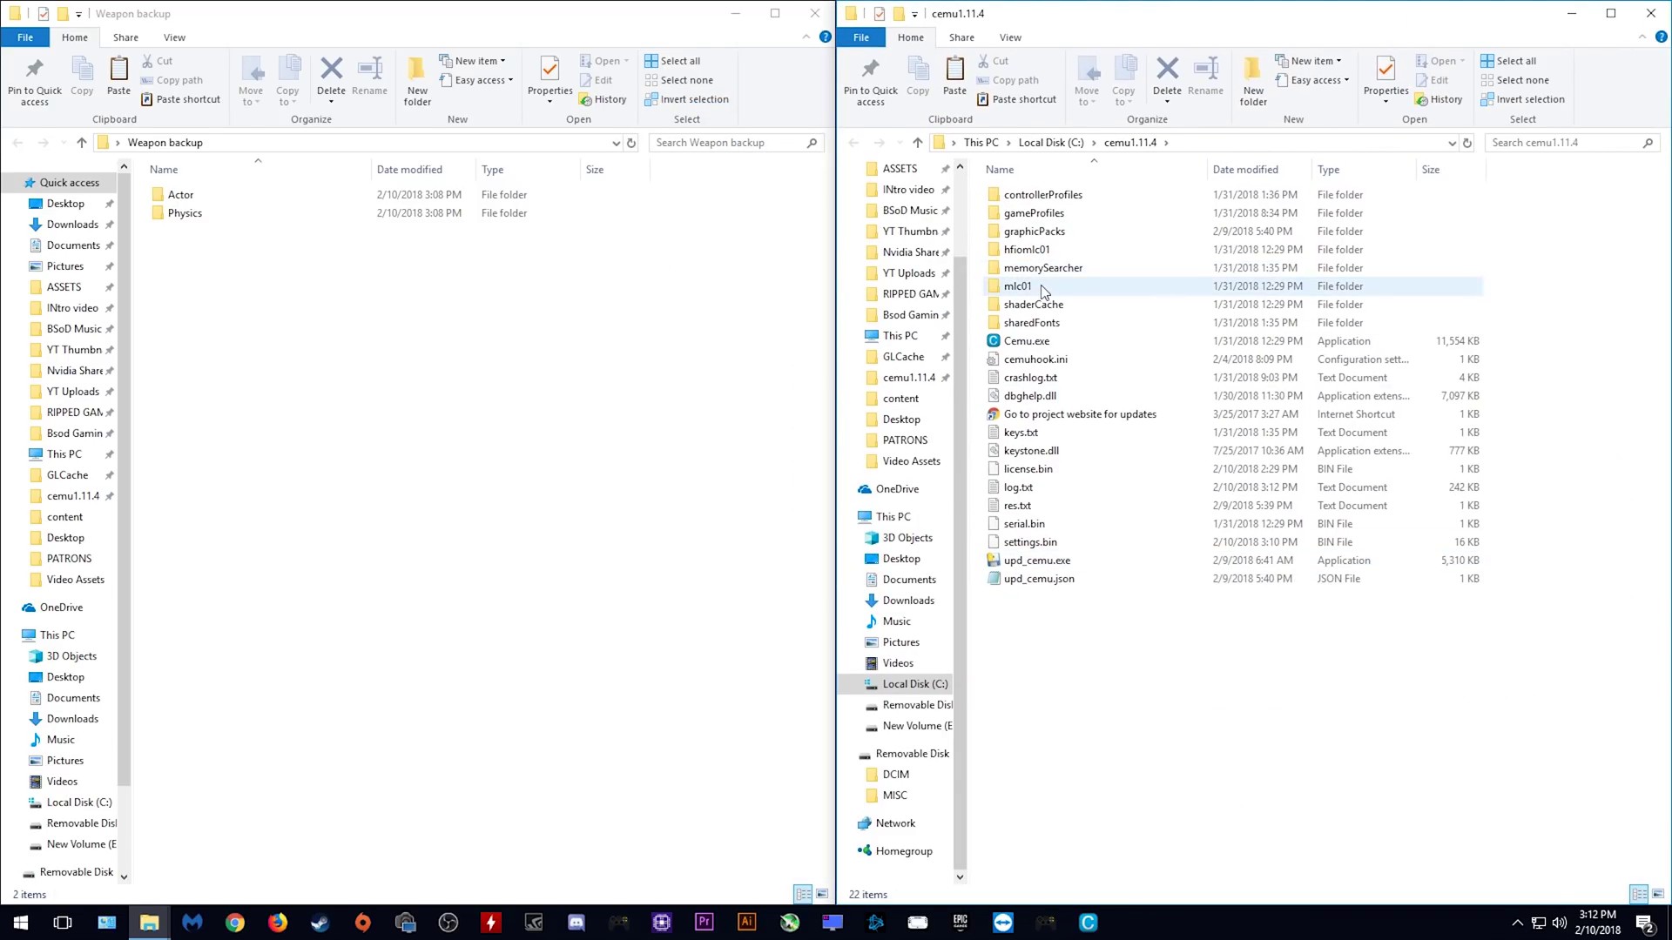
double_click(1080, 288)
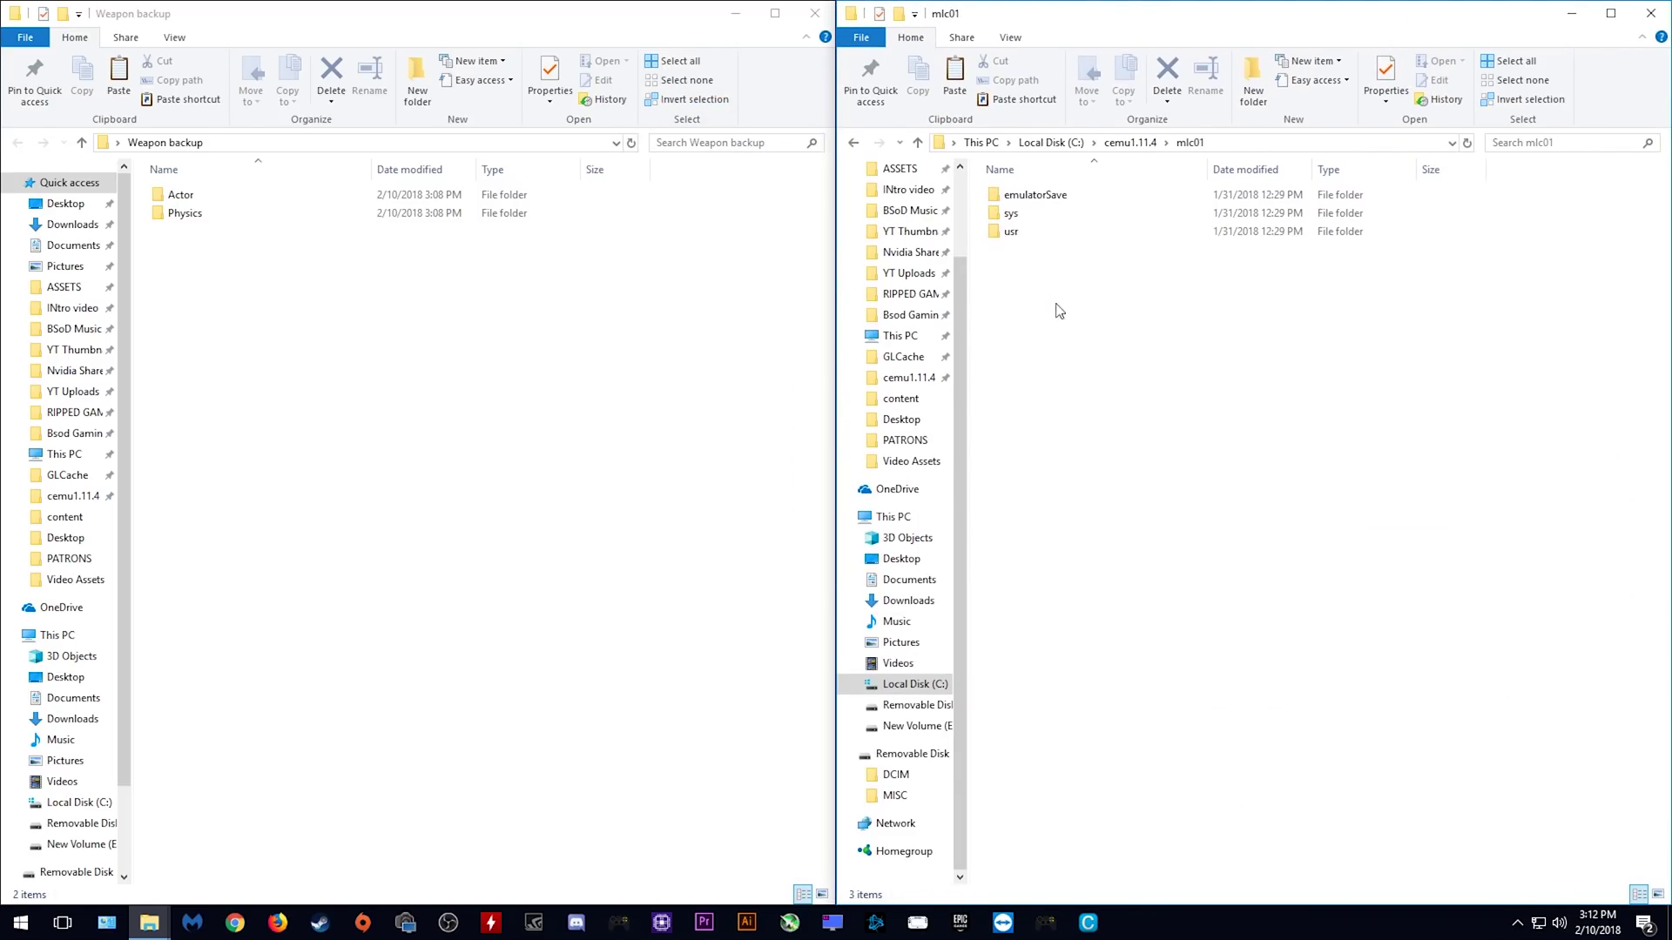
double_click(1022, 234)
double_click(1029, 211)
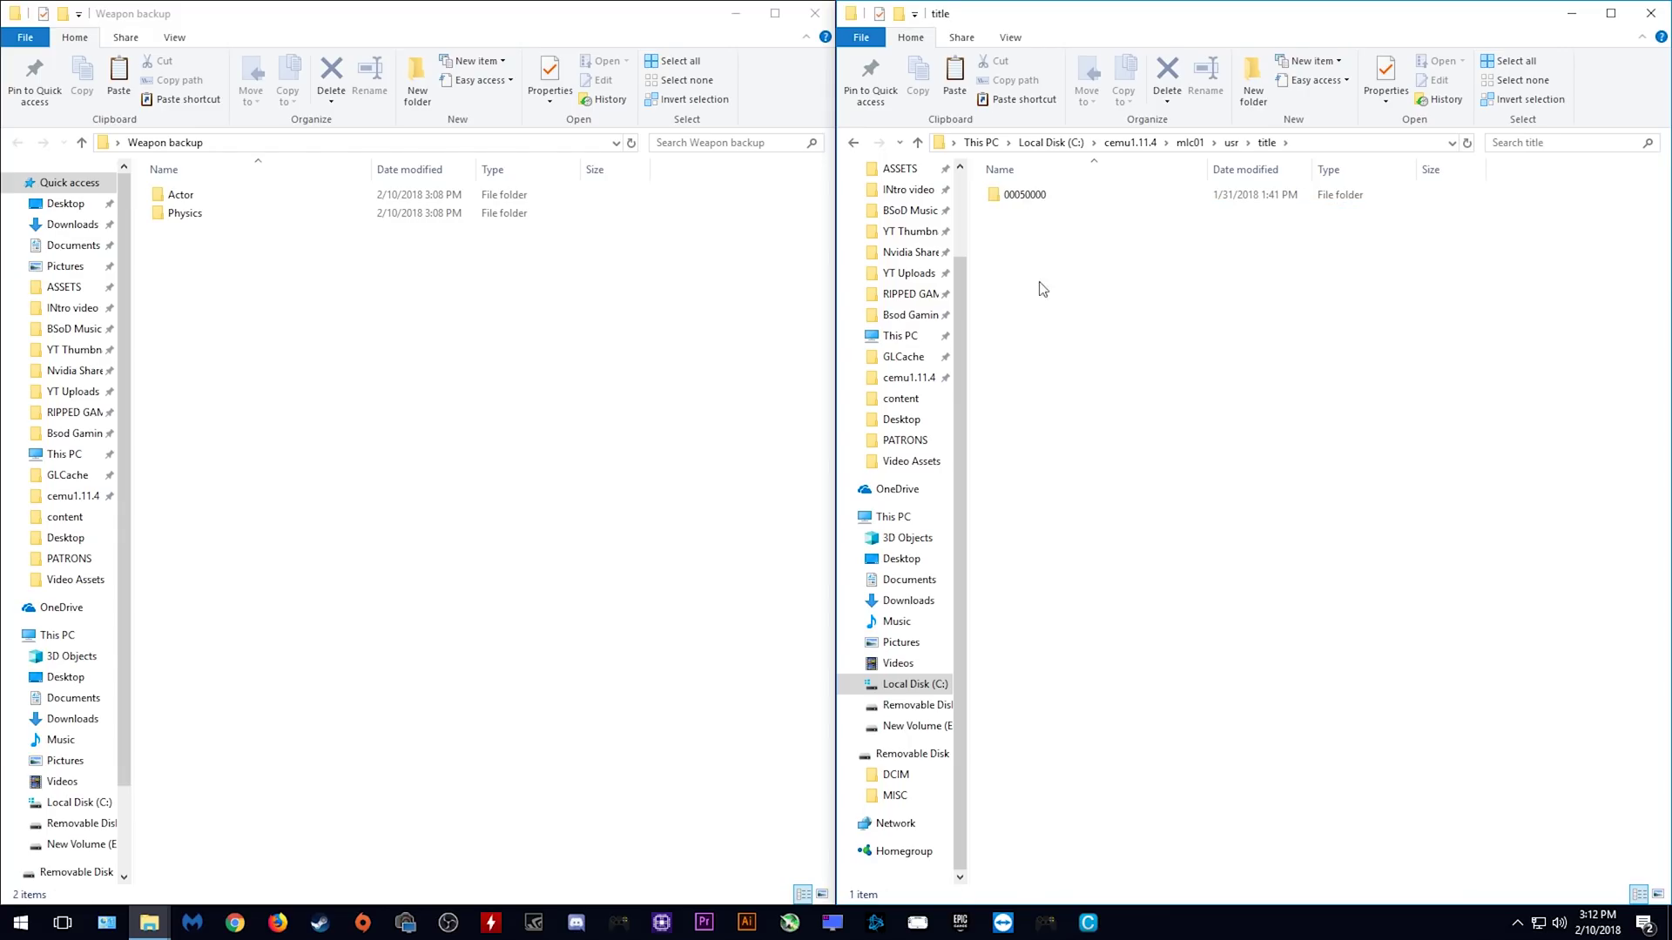
double_click(1026, 194)
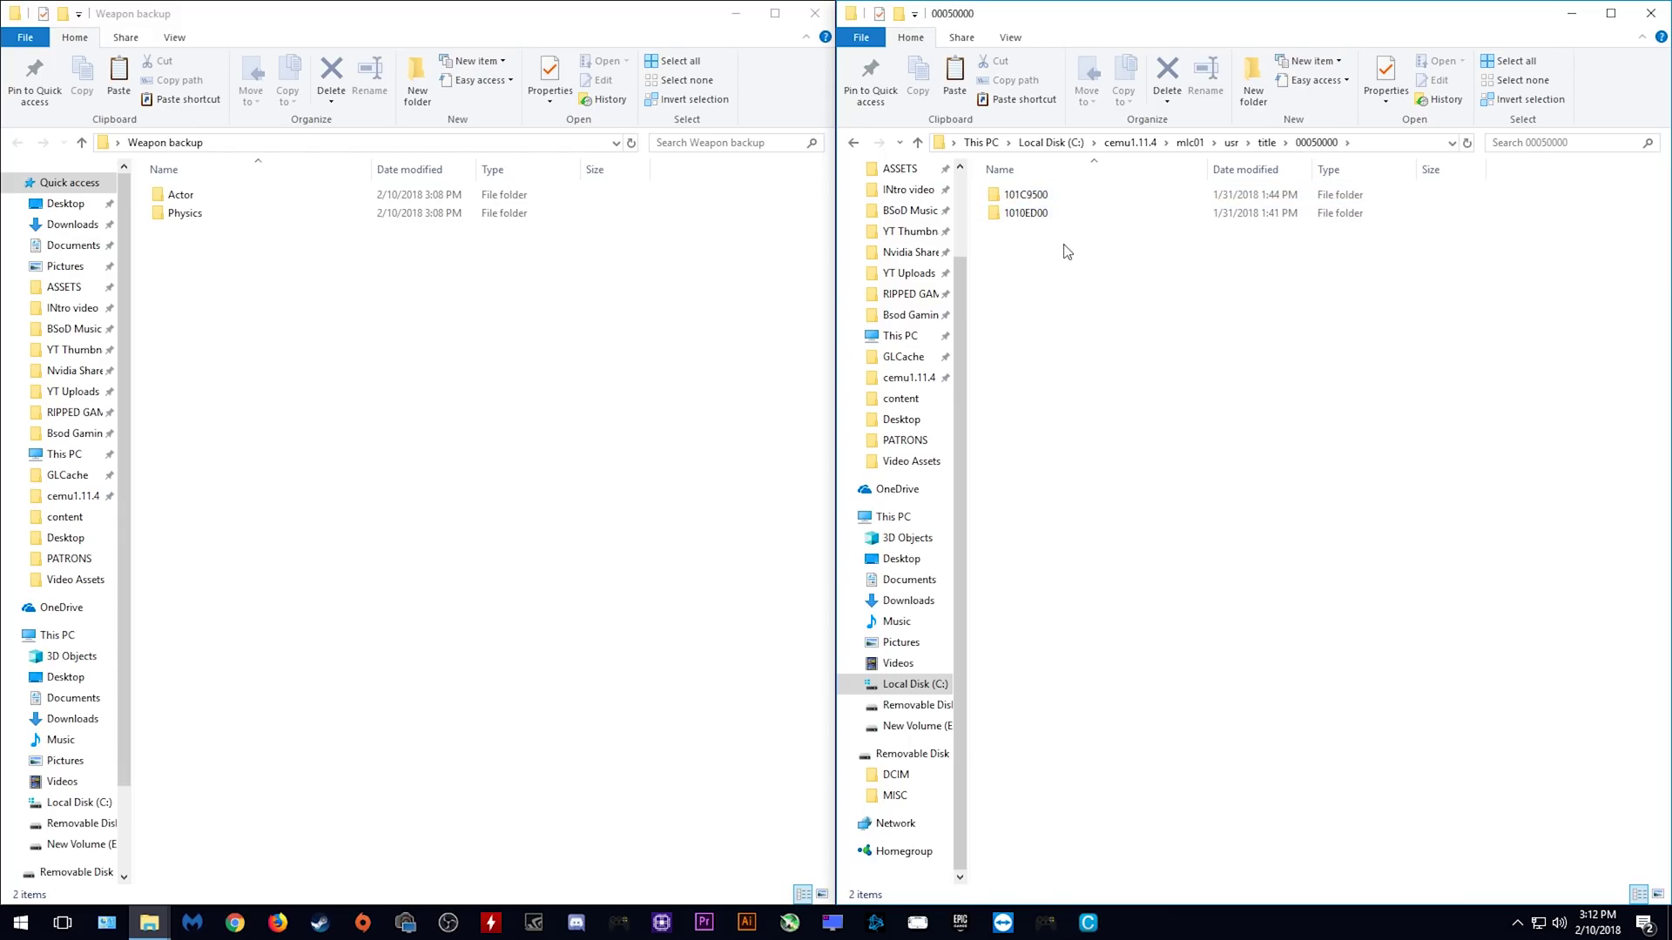
double_click(1064, 195)
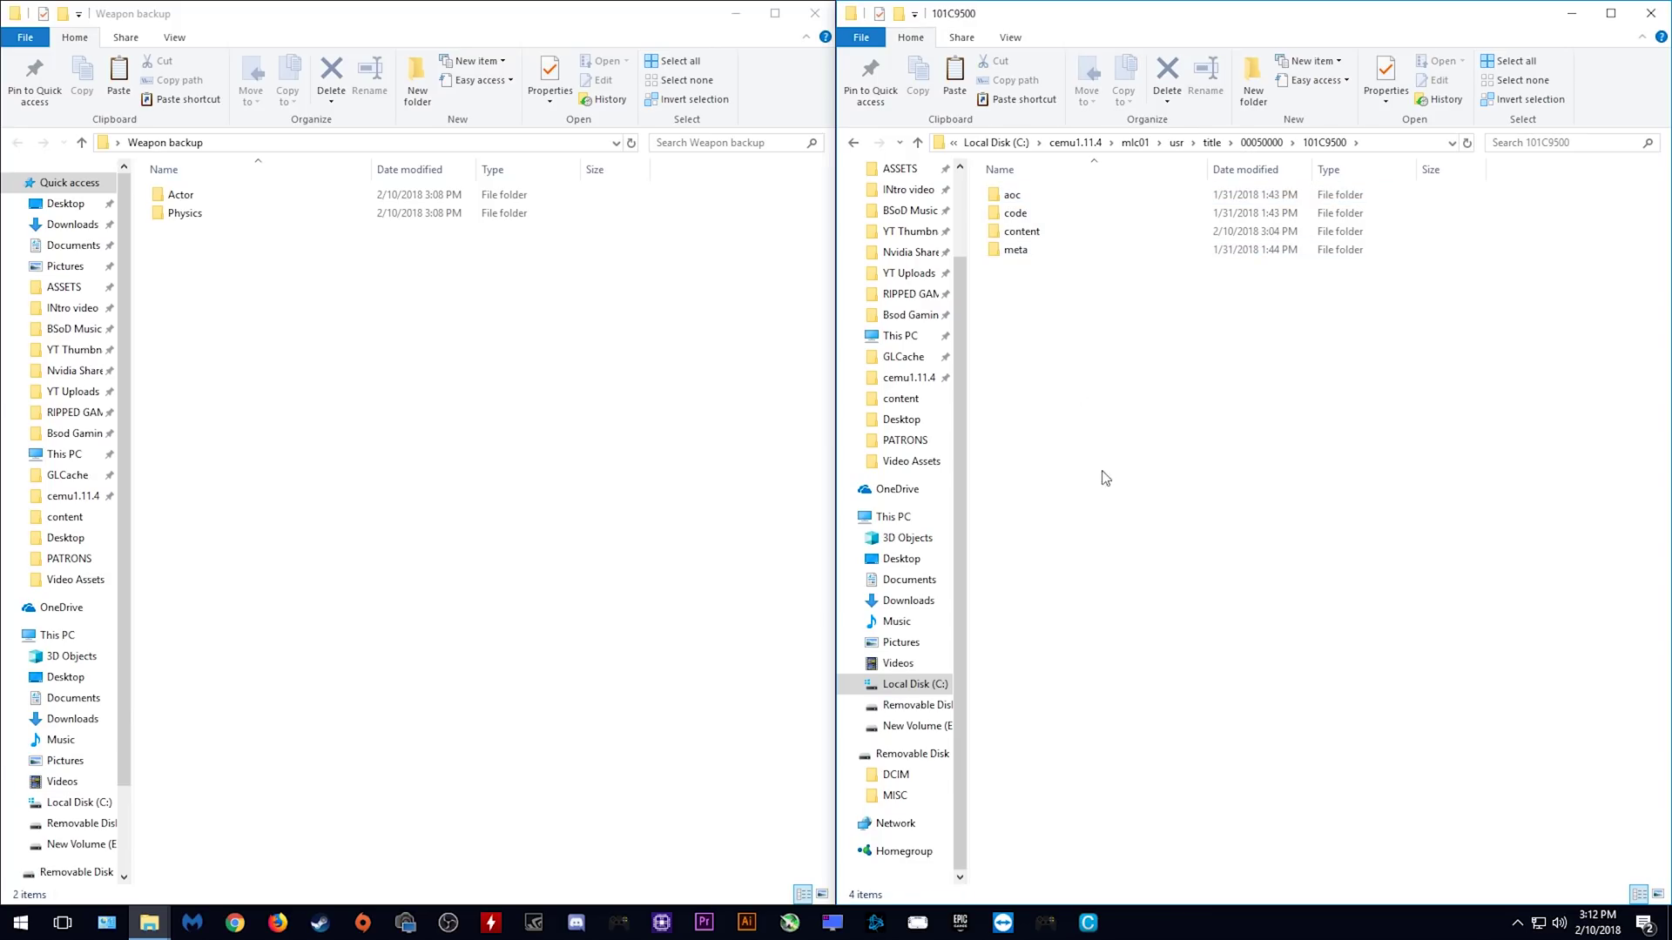
double_click(1041, 232)
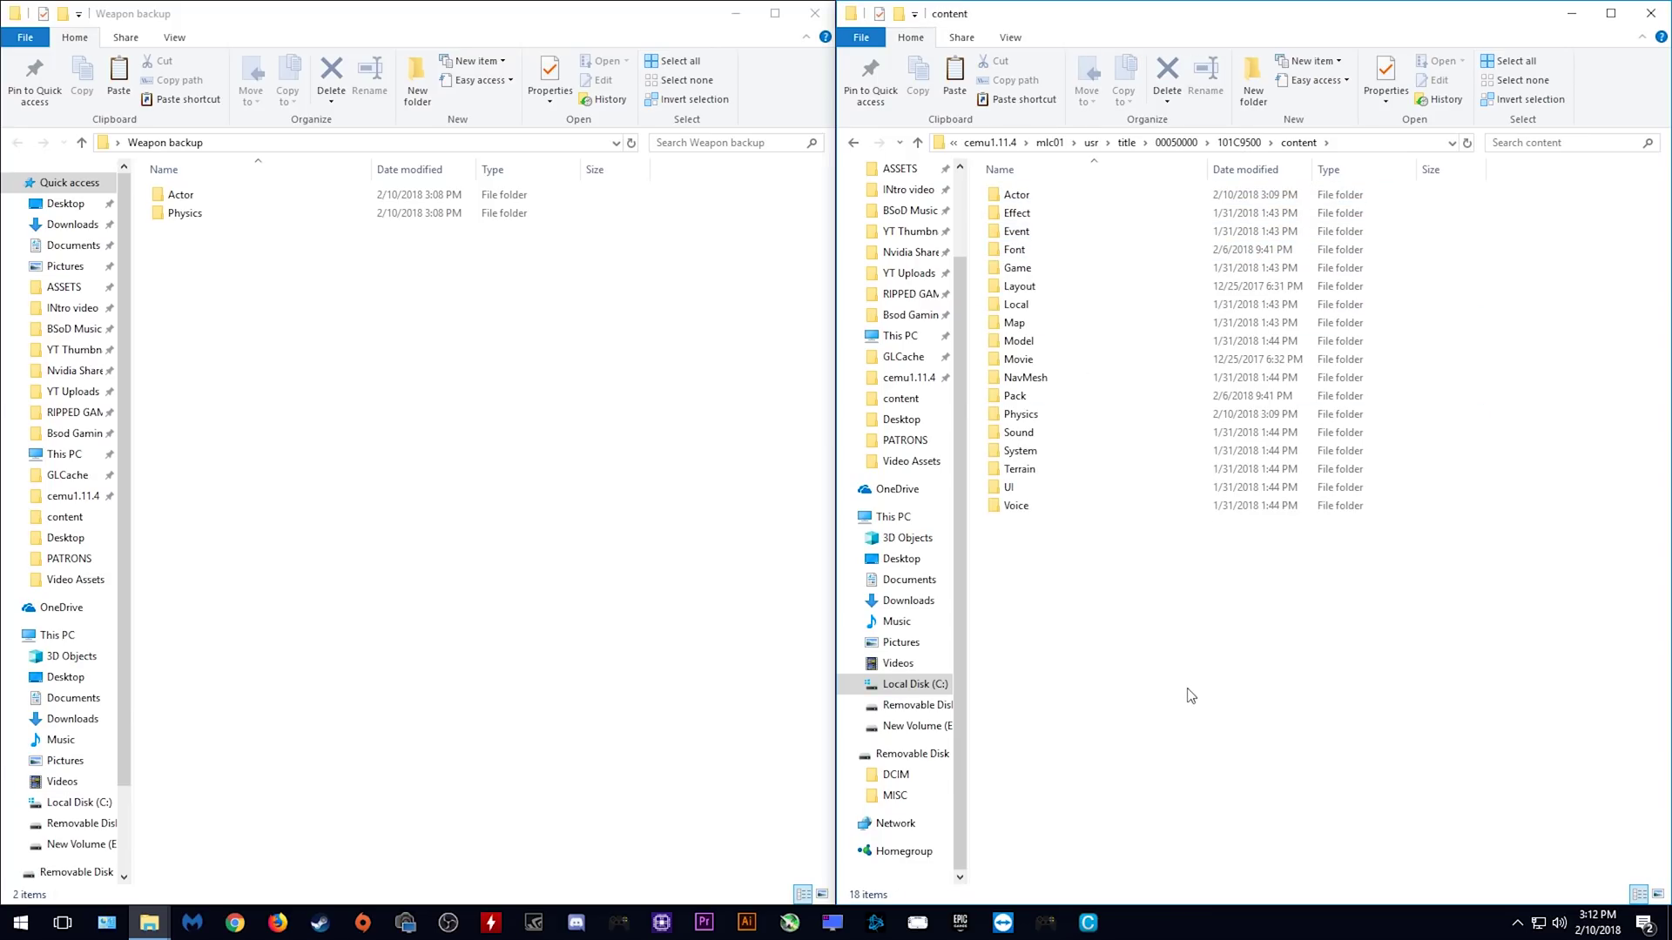
- Delete the modded Actor and Physics folders from content and move the original ones back in from Weapon backup
click(1036, 197)
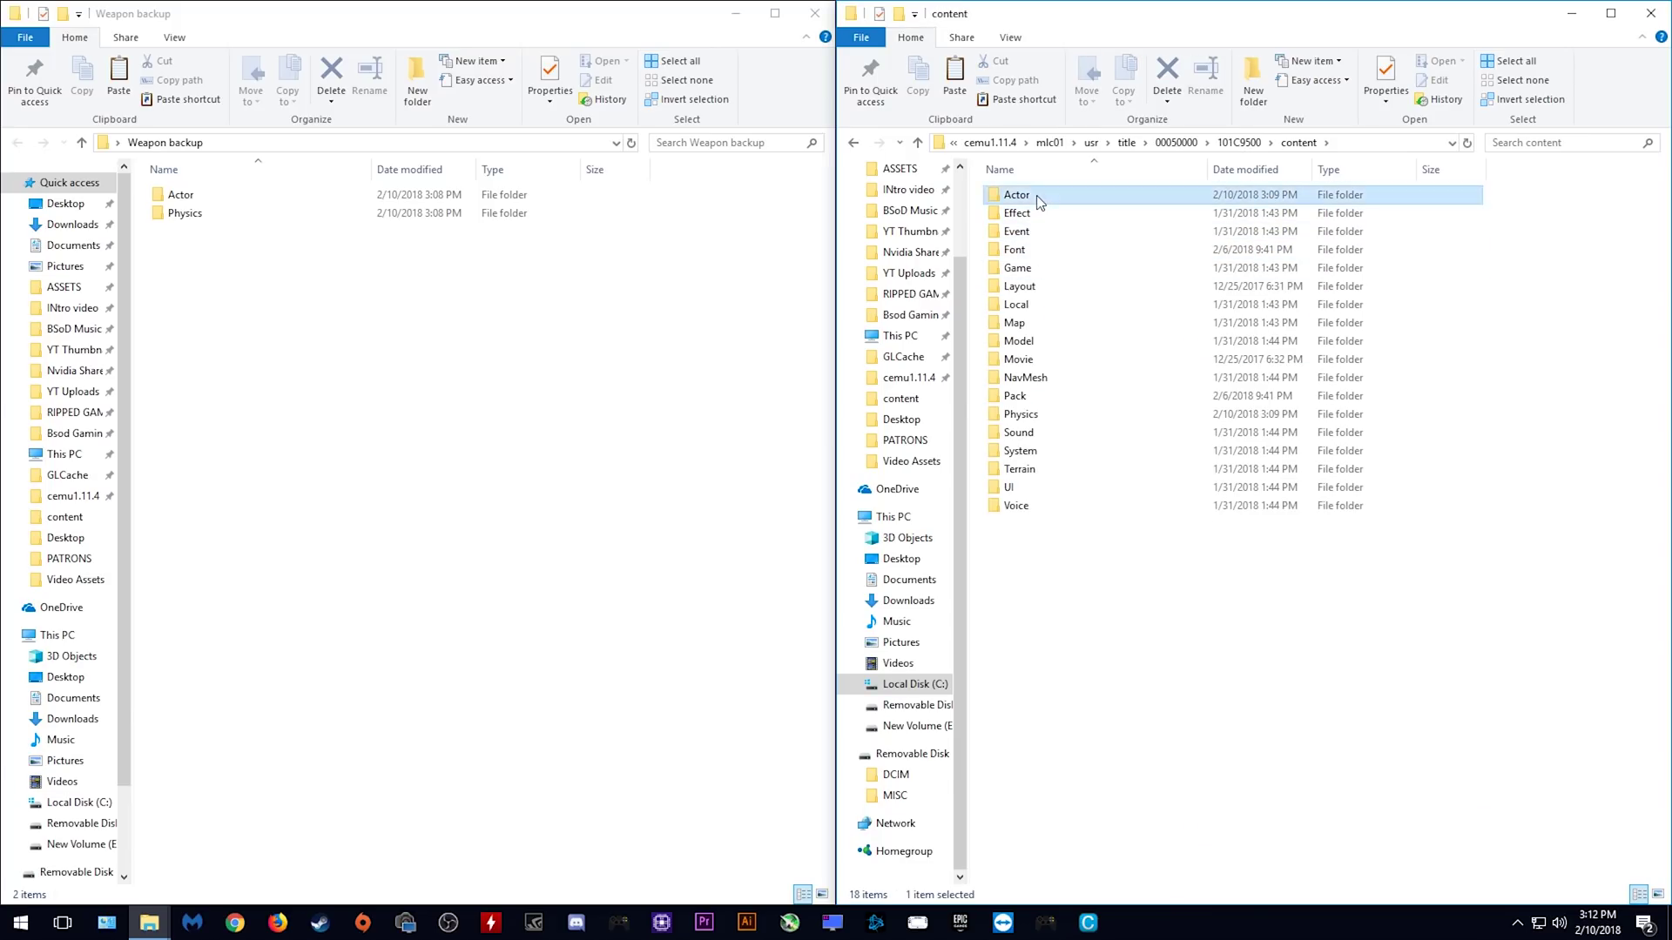
ctrl+click(1044, 413)
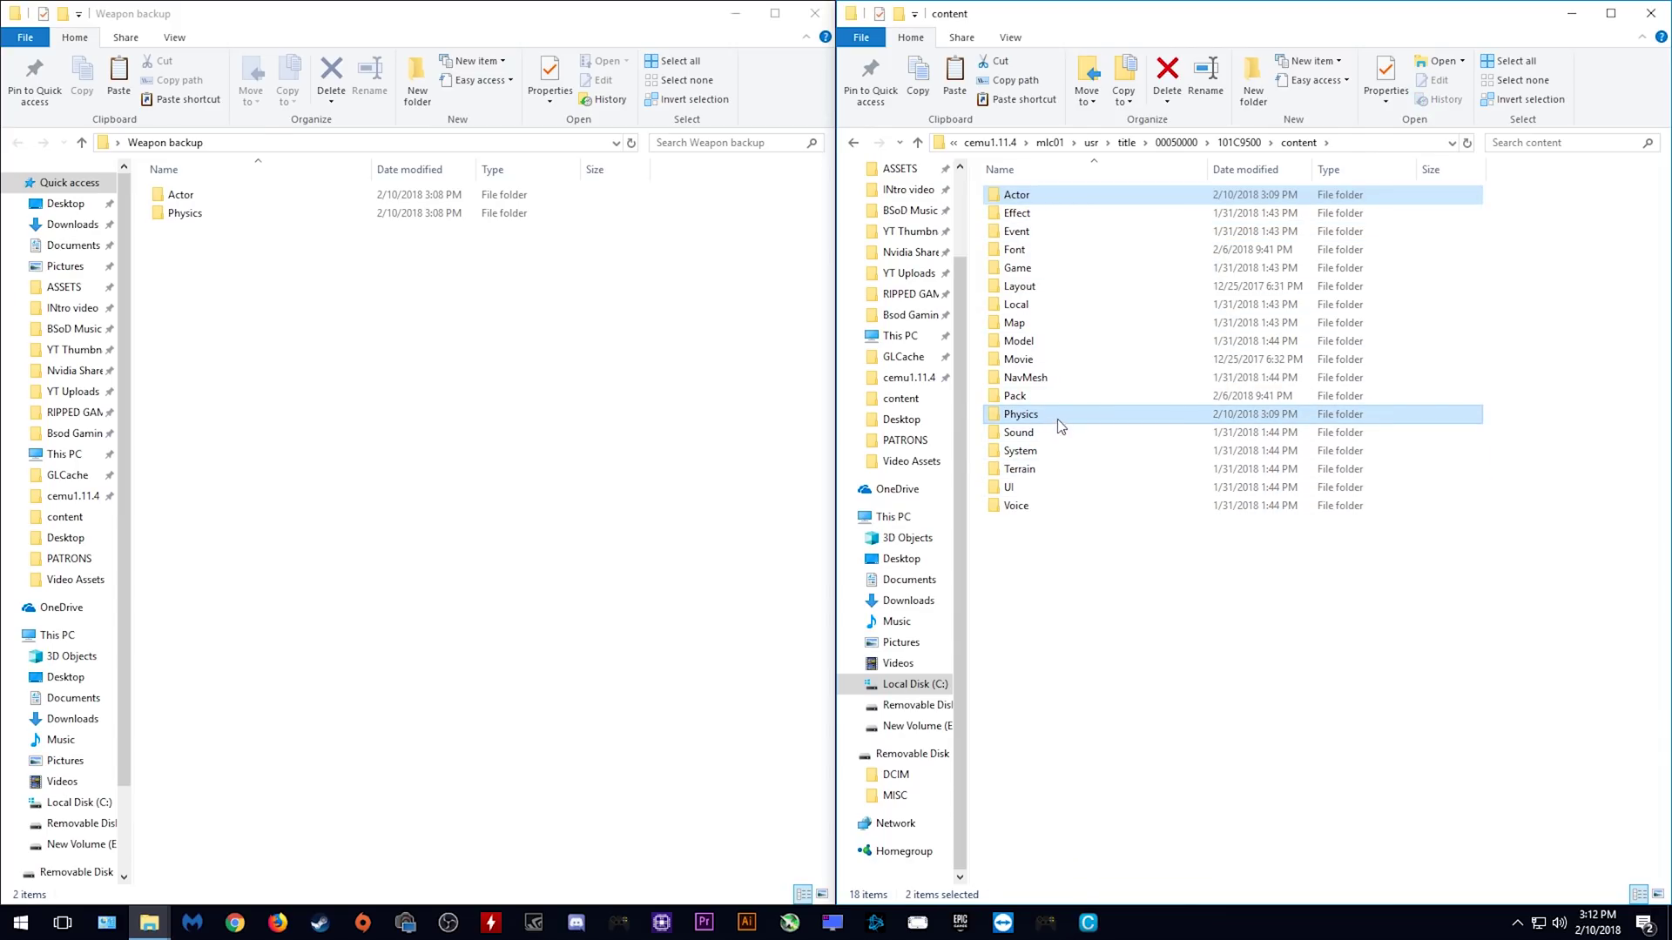
right_click(1057, 420)
click(1098, 714)
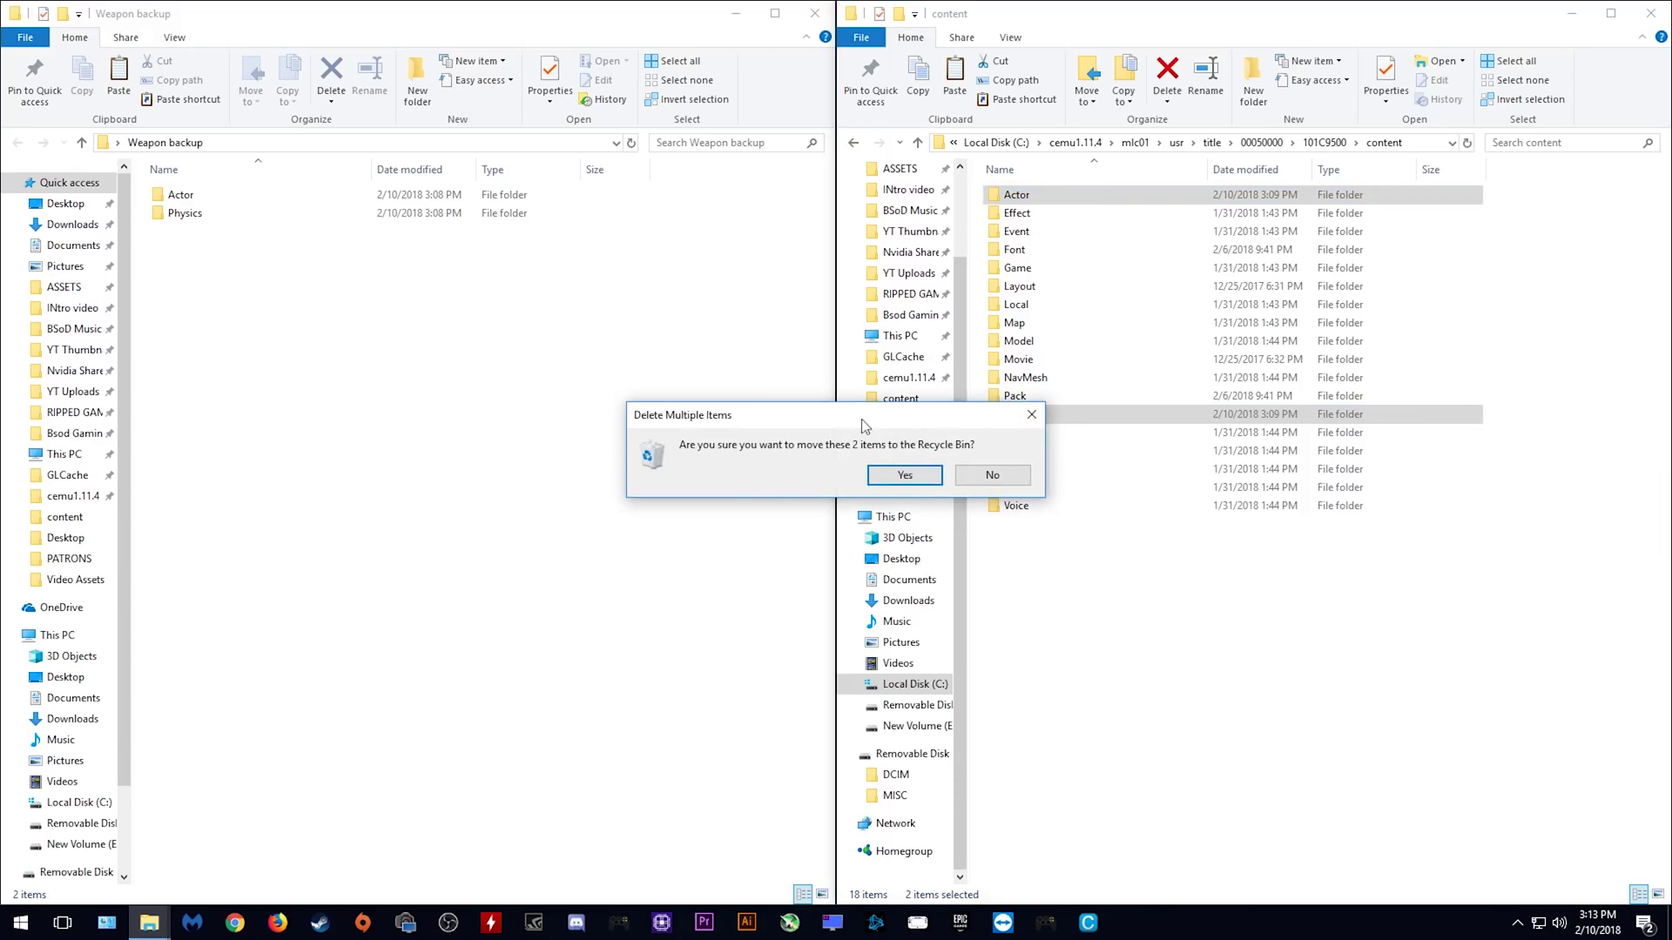
key(Return)
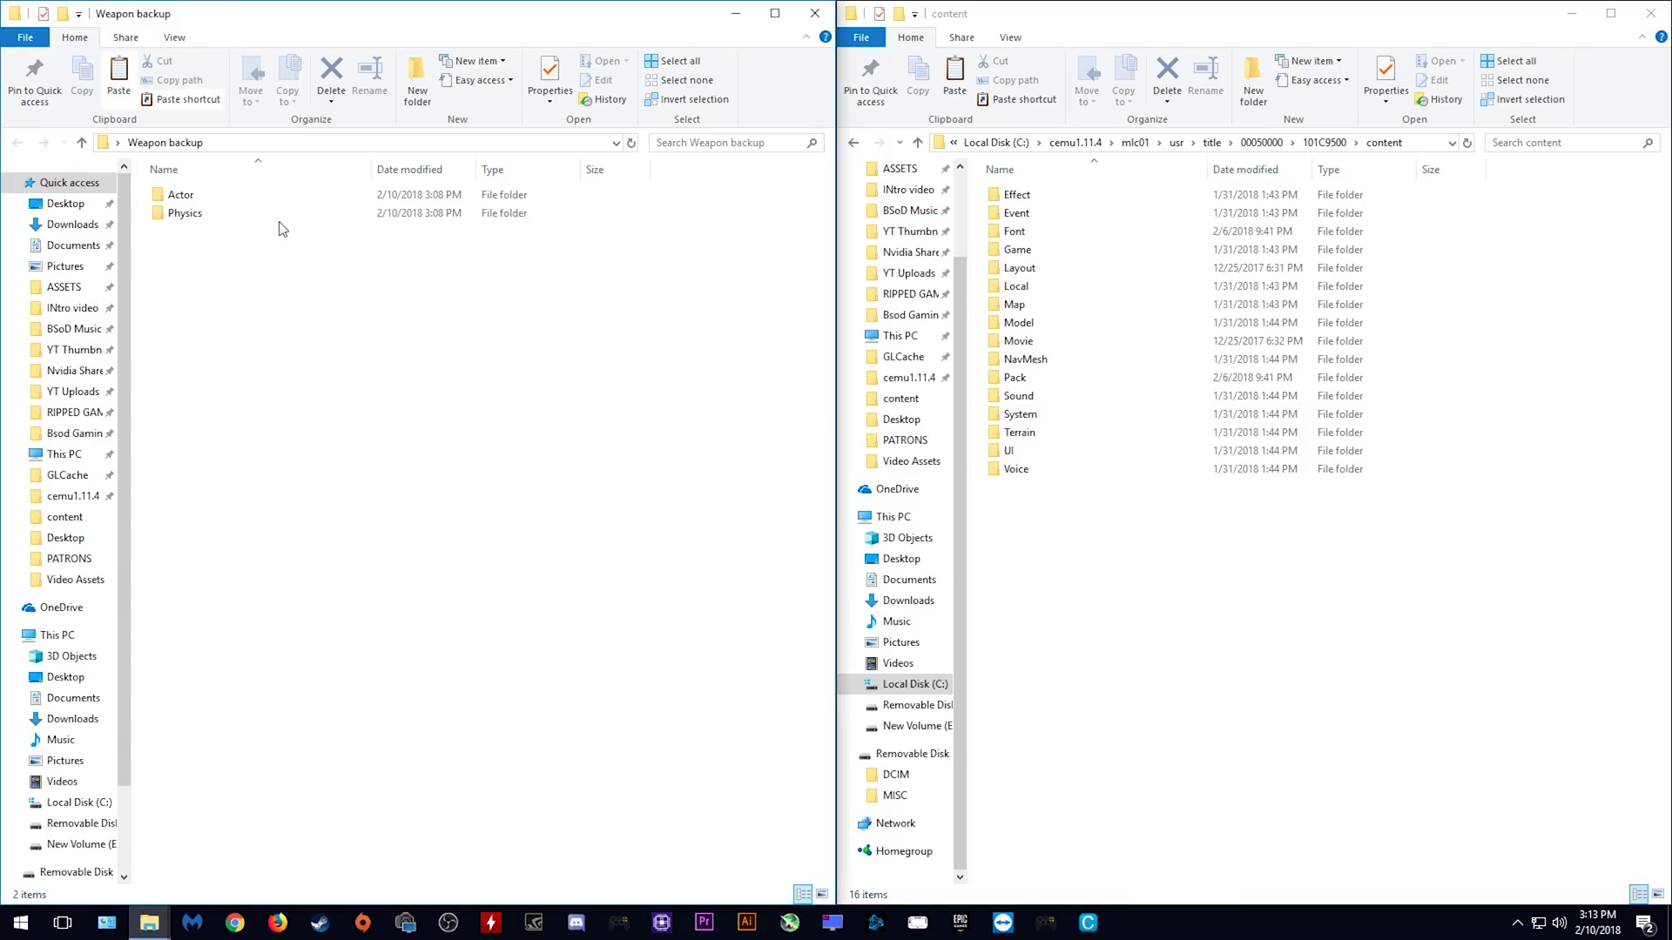
drag(260, 262, 1512, 298)
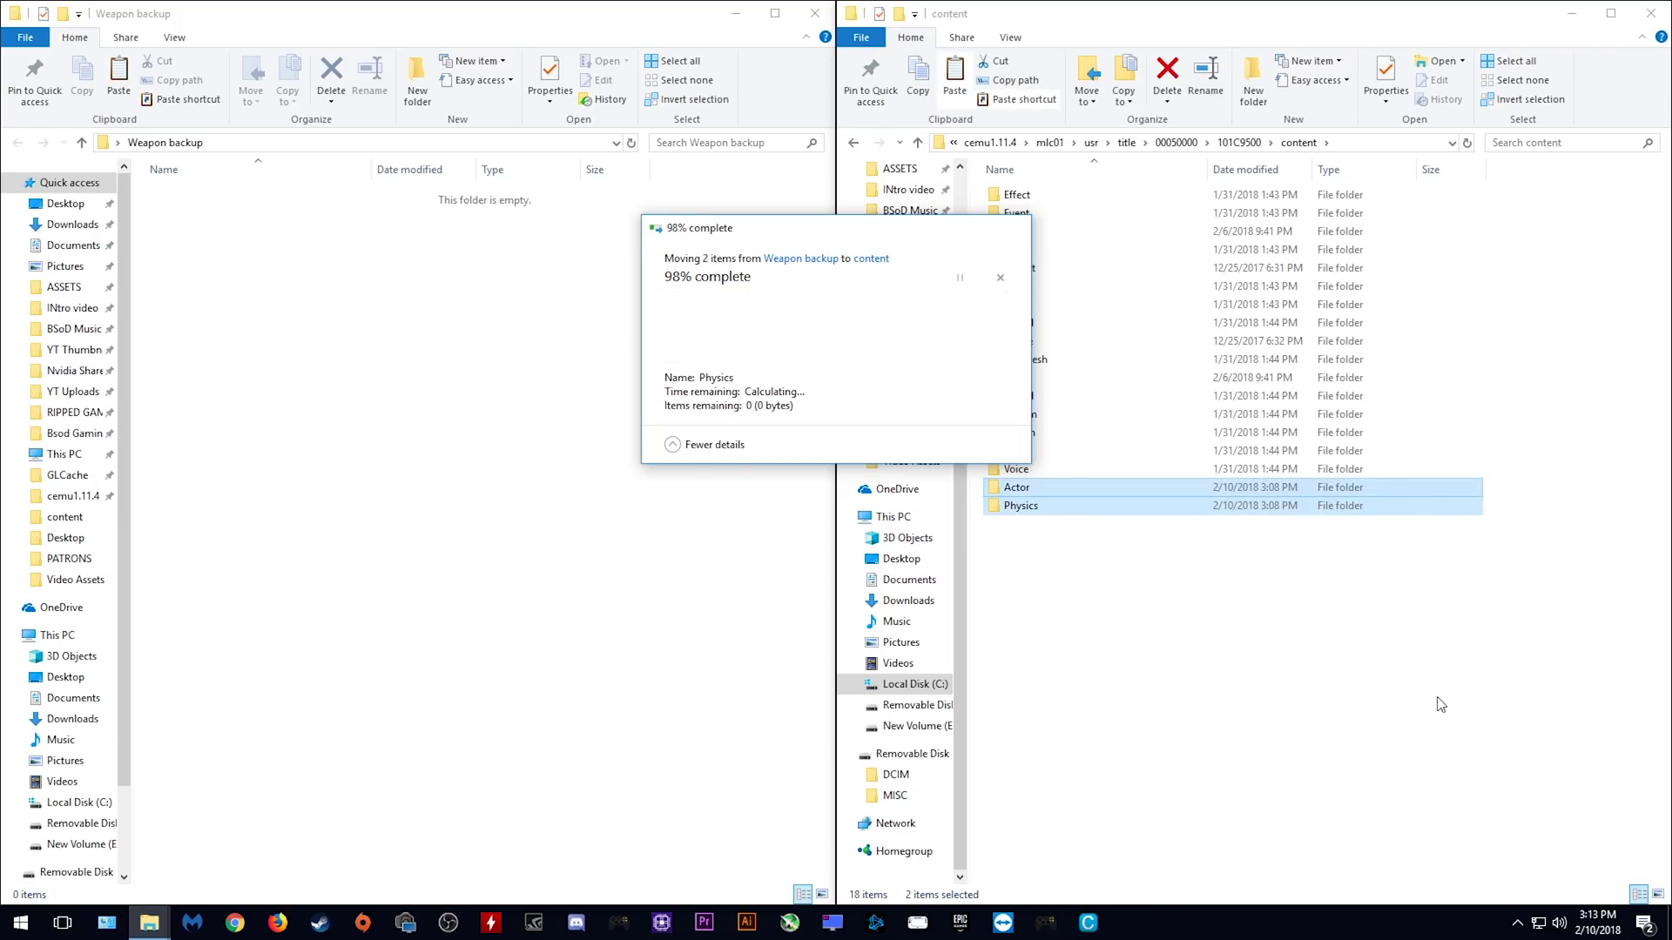
click(1287, 667)
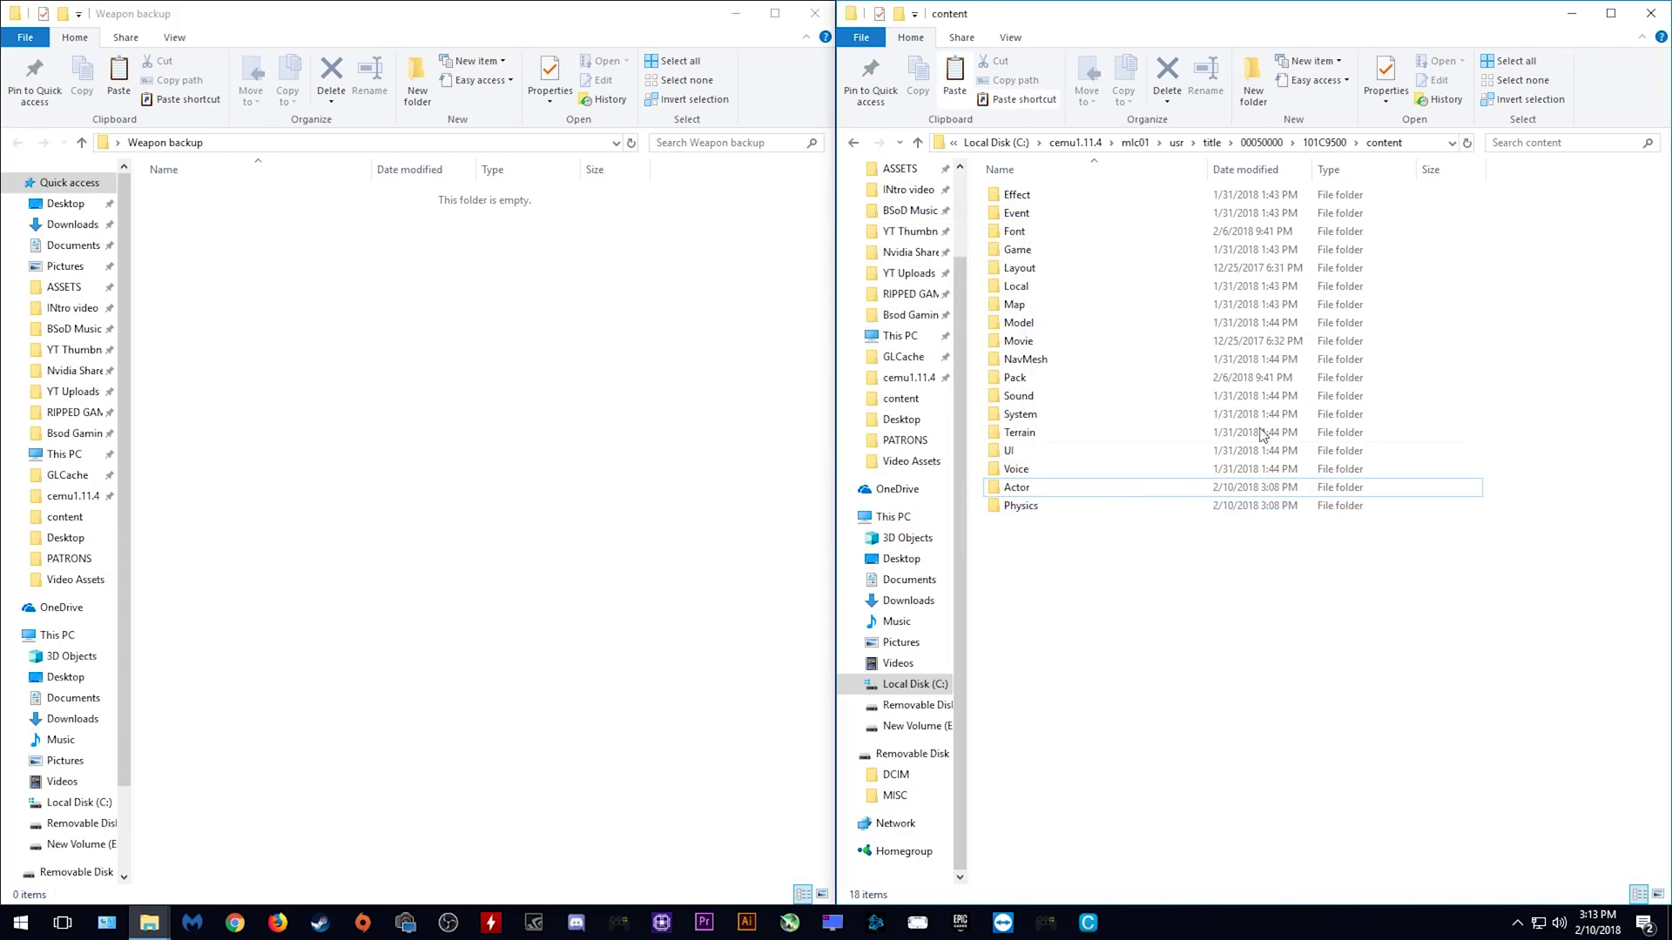